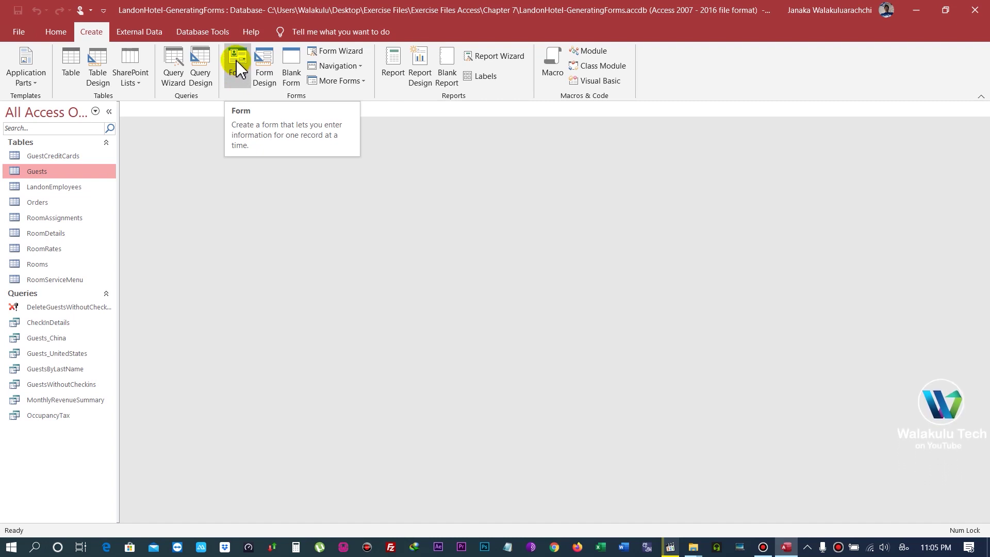
Create a form from the Guests table with the Form tool
left_click(239, 63)
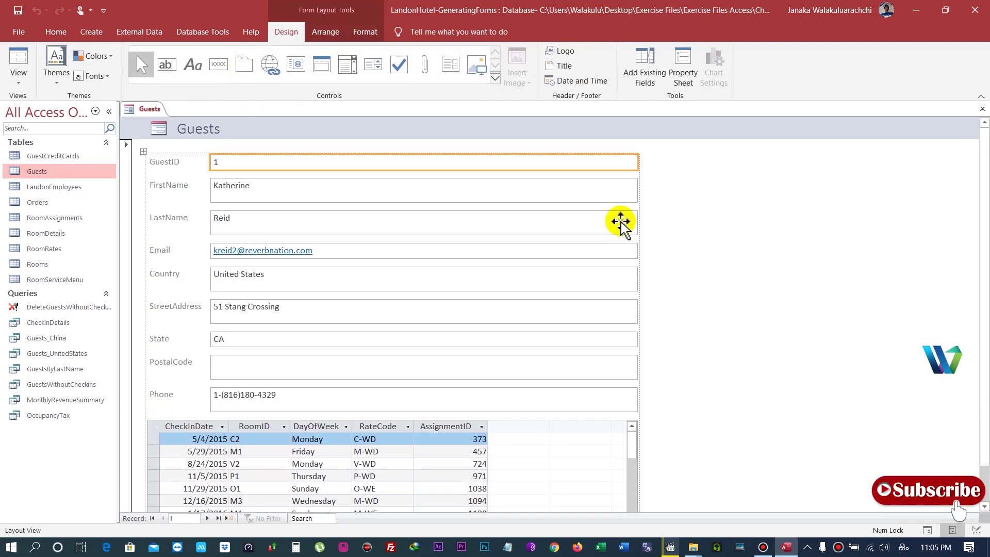
left_click(44, 178)
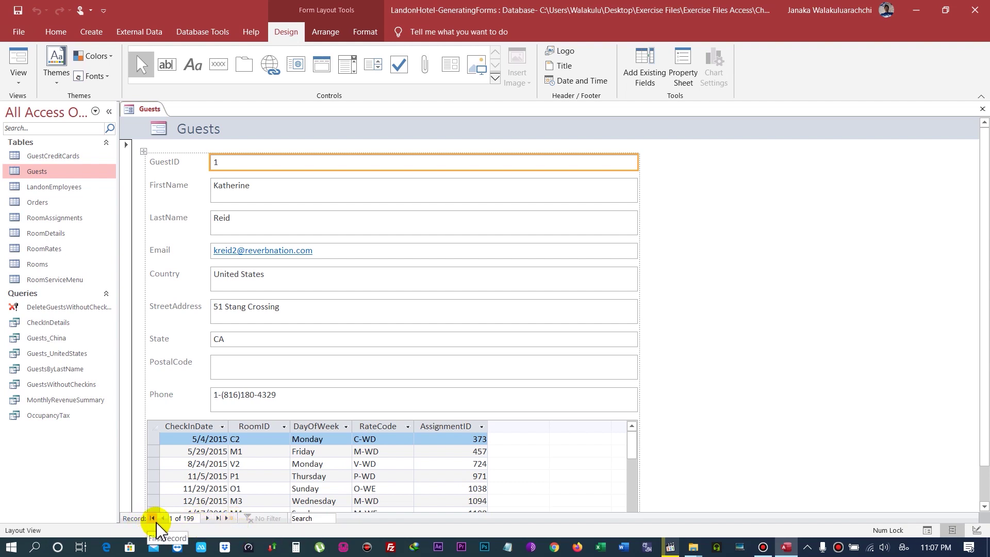
Browse forward to guest record 5 and examine the guest fields and the related check-ins in the subform
left_click(207, 518)
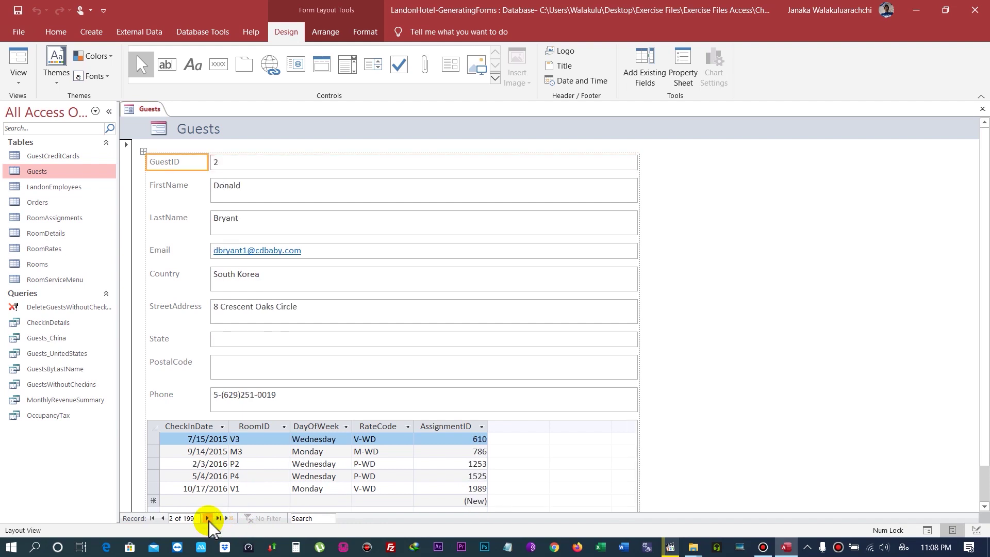
left_click(208, 518)
left_click(207, 518)
left_click(208, 519)
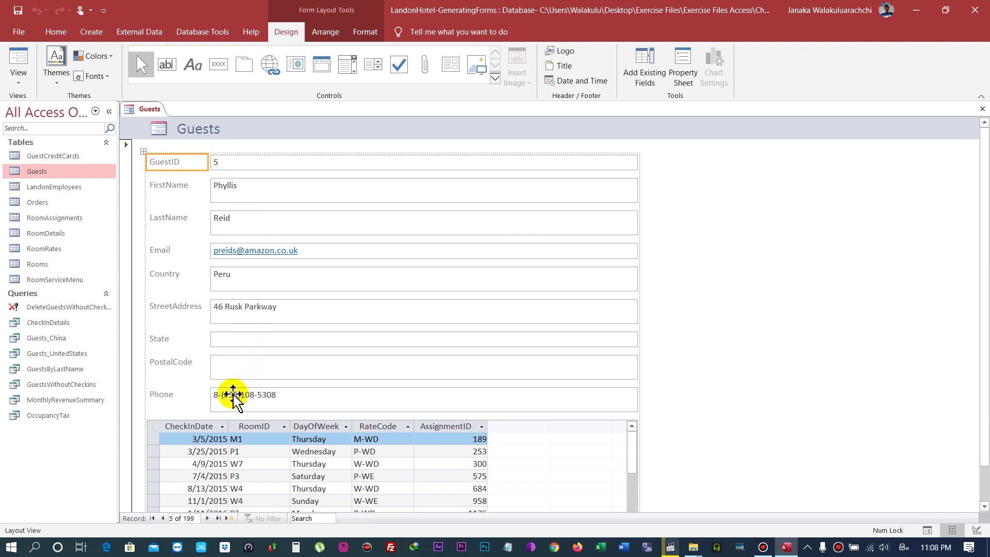
scroll(268, 386, "down", 2)
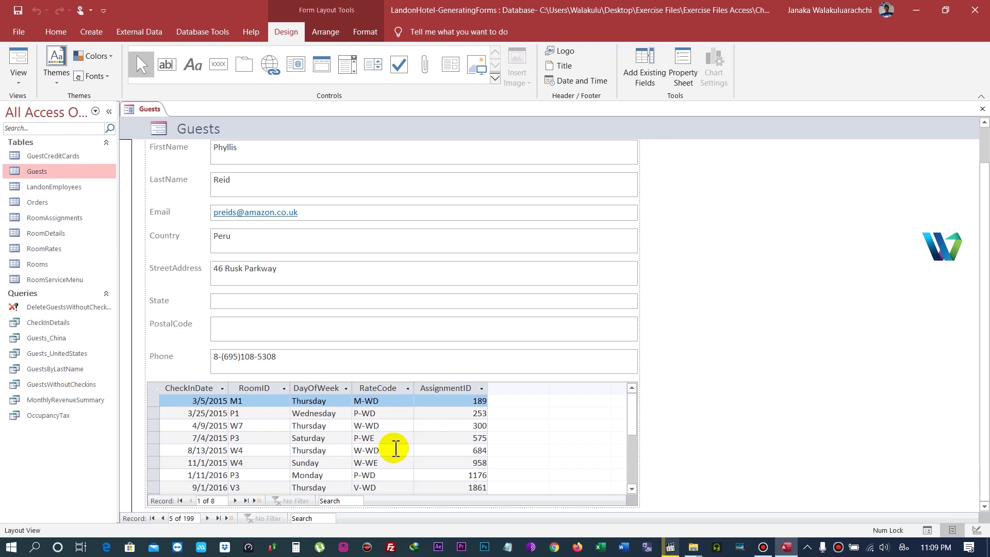
scroll(203, 320, "up", 2)
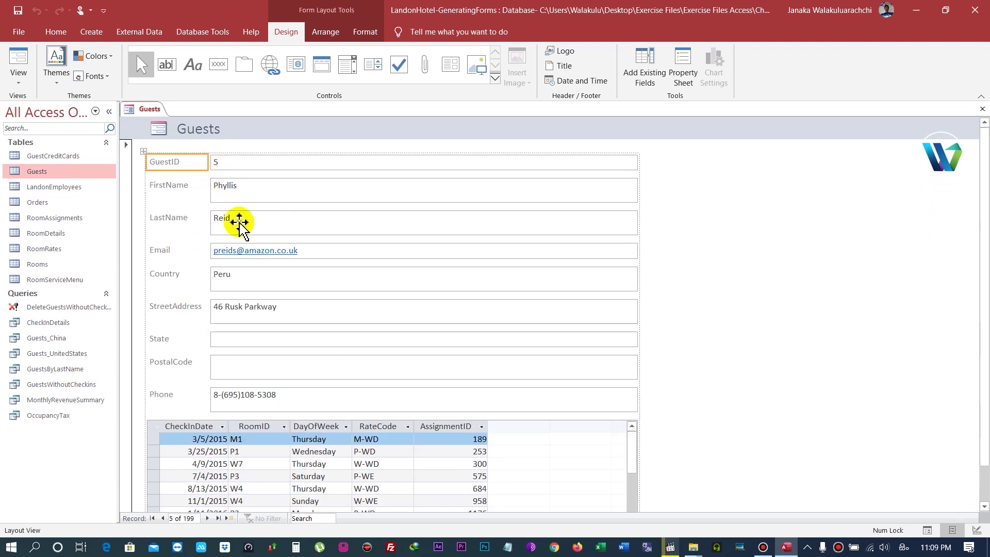
scroll(439, 453, "down", 2)
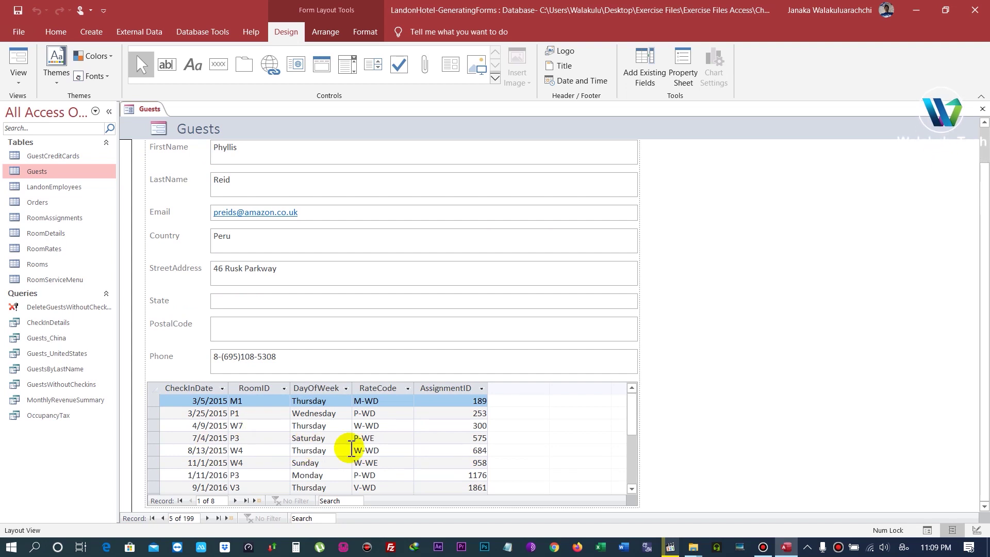
Go to guest record 6 and examine the guest details together with the full list of related check-ins
left_click(207, 519)
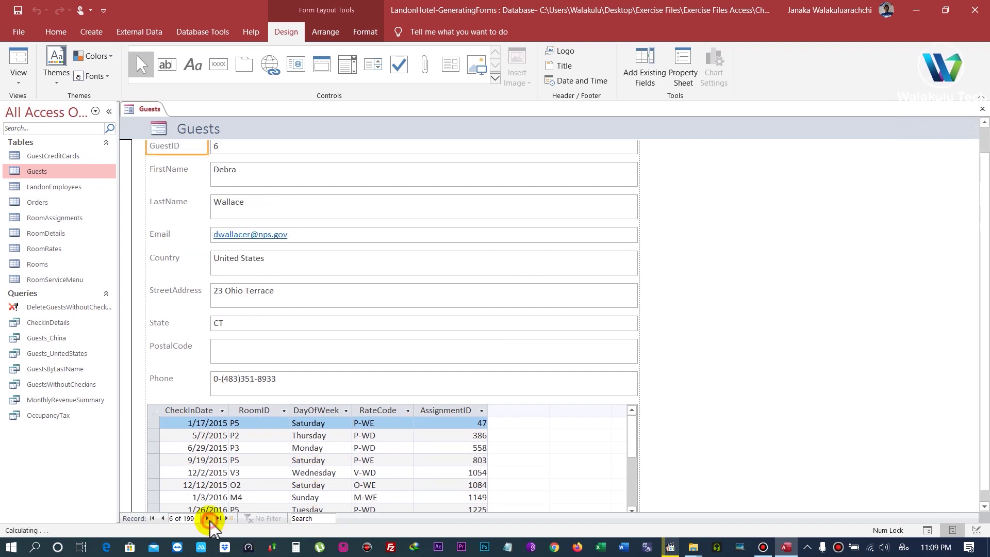
scroll(642, 206, "up", 1)
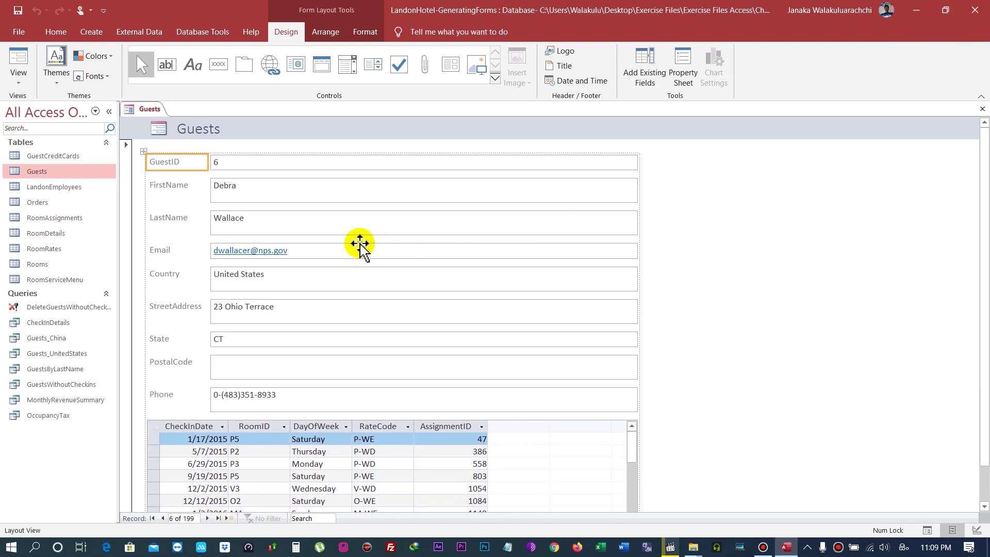
scroll(192, 410, "down", 2)
scroll(221, 425, "down", 5)
scroll(367, 449, "up", 5)
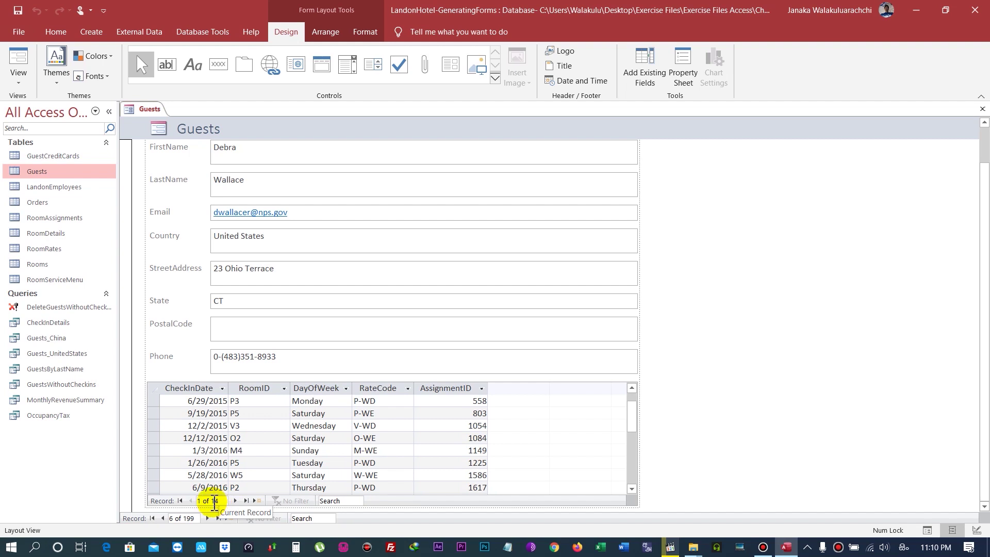
scroll(202, 256, "up", 1)
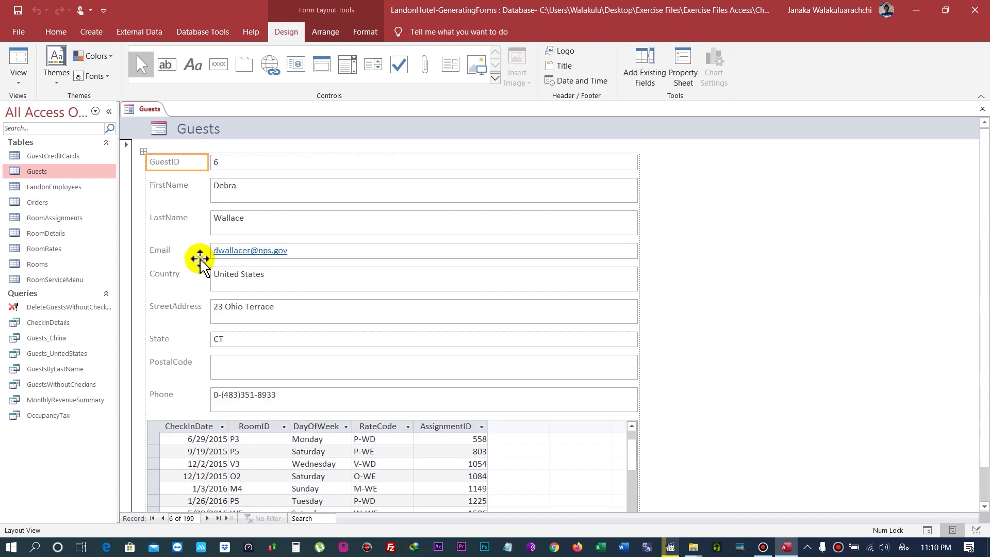
scroll(177, 402, "down", 3)
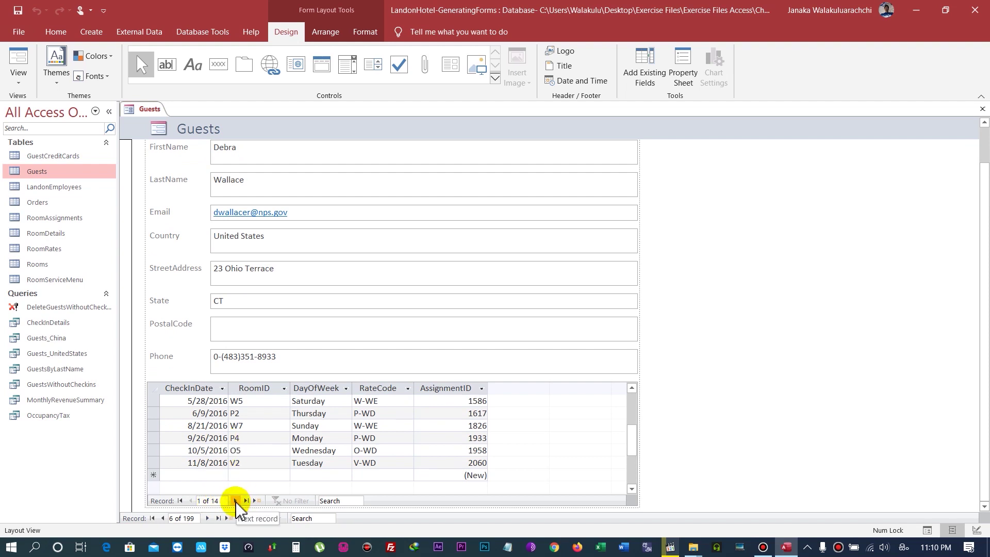
Step forward and back through the guest's check-in records in the subform, ending on record 4
left_click(236, 501)
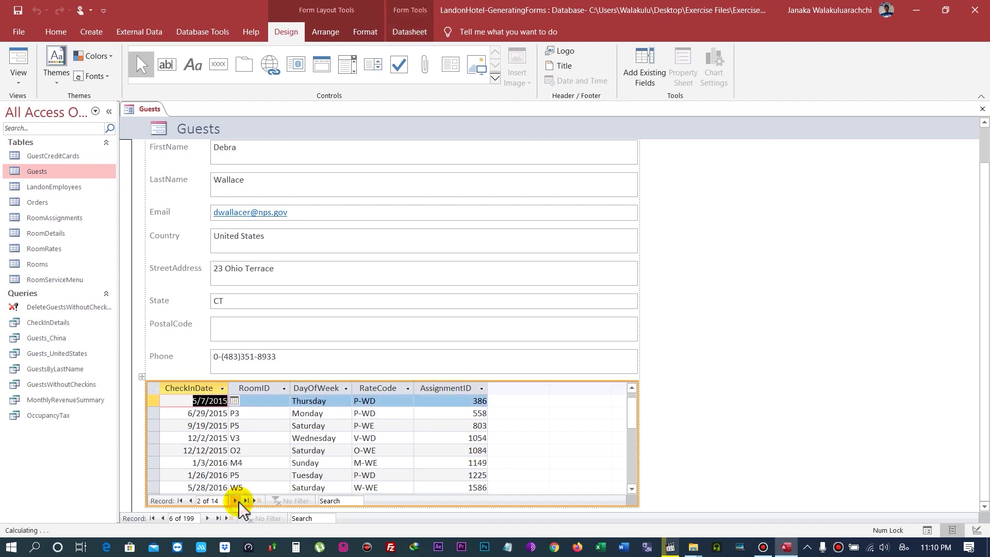
double_click(238, 501)
left_click(191, 501)
left_click(191, 500)
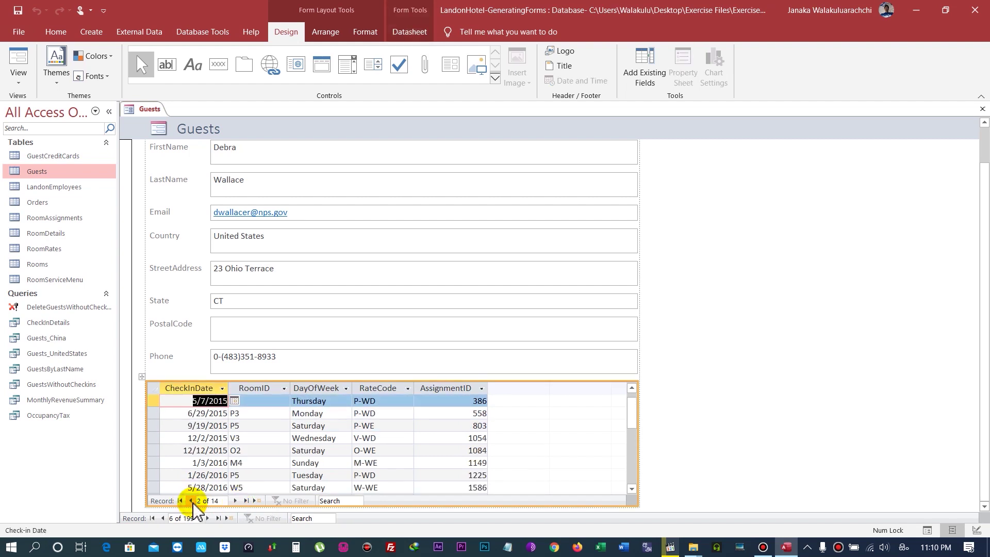
double_click(240, 502)
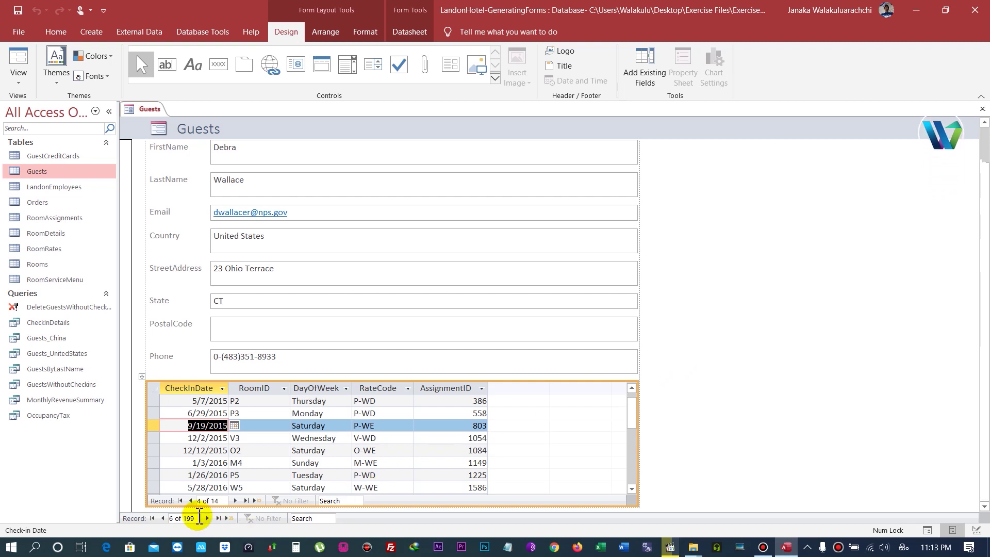
Advance the form to guest record 10 and review that guest's check-ins down to the end of the subform
left_click(207, 518)
left_click(207, 518)
left_click(208, 518)
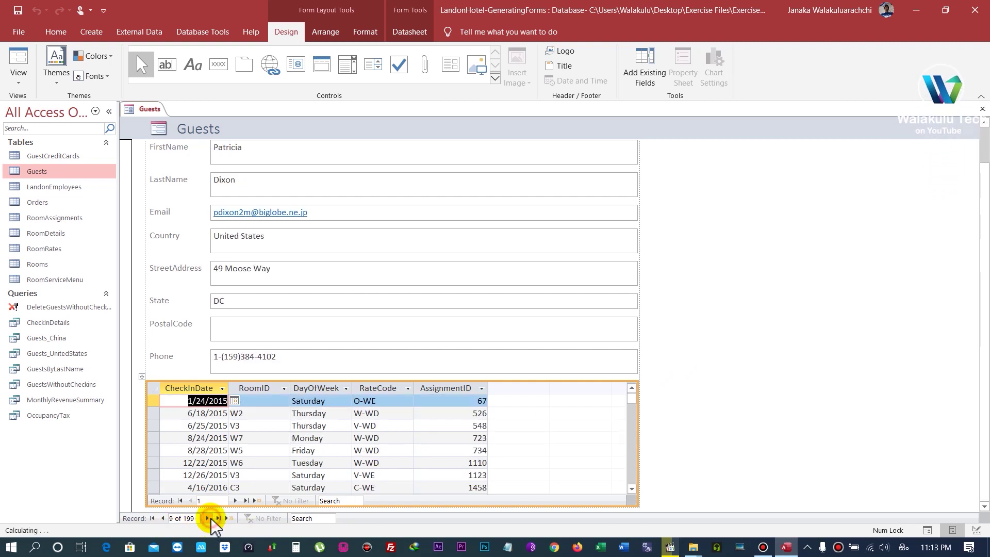
left_click(207, 518)
left_click(252, 298)
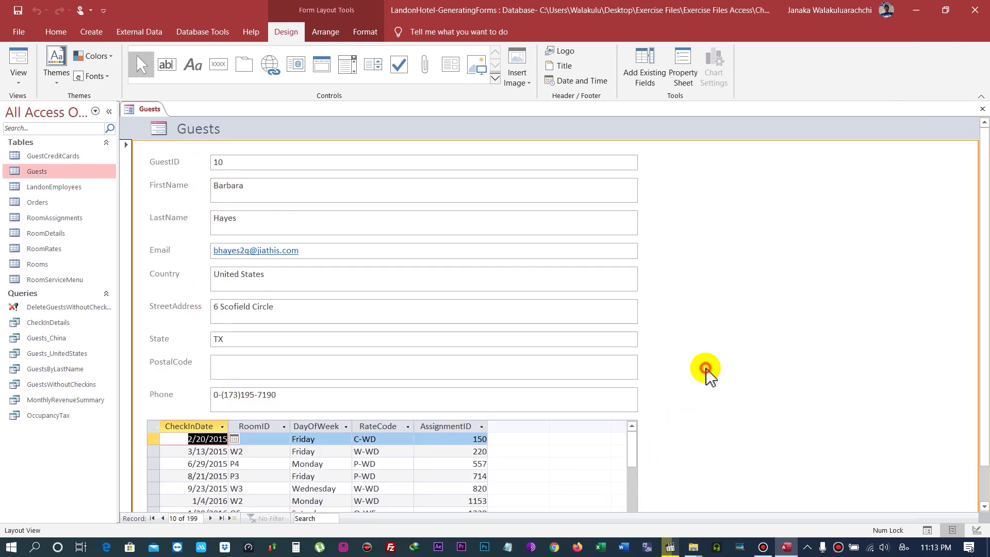
scroll(797, 360, "down", 1)
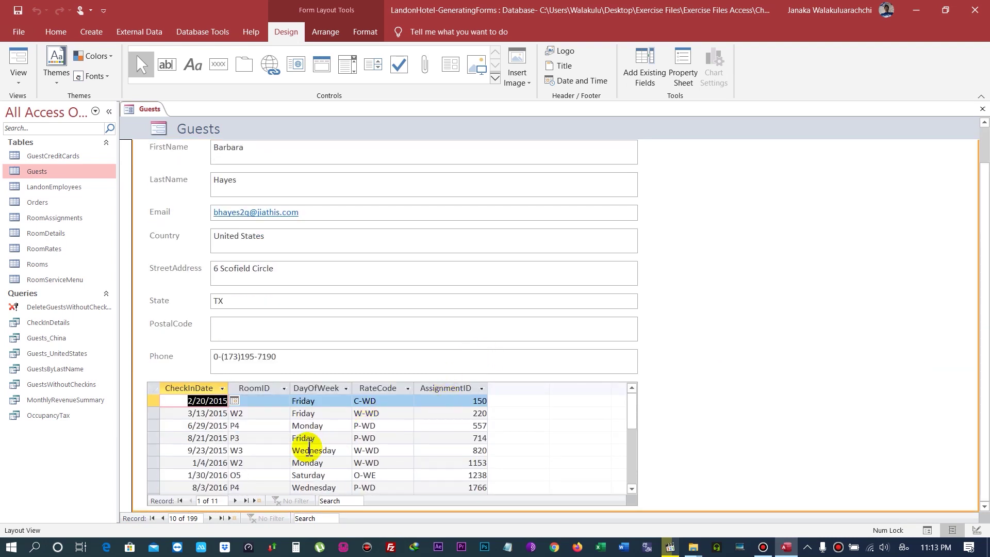
scroll(288, 451, "down", 1)
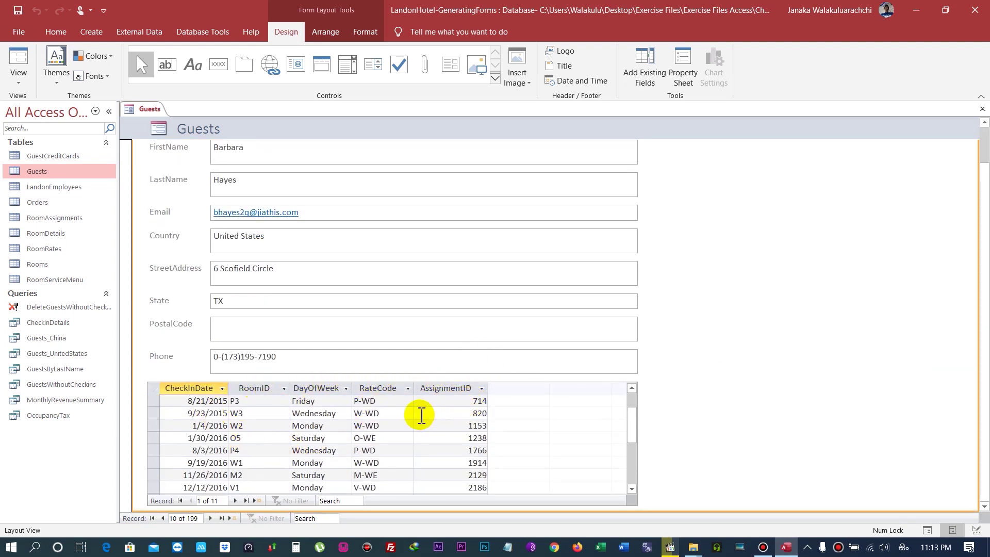
scroll(261, 434, "down", 2)
Add a new check-in record to guest 10's subform with CheckInDate 12/25/2016 and RoomID V3
left_click(247, 501)
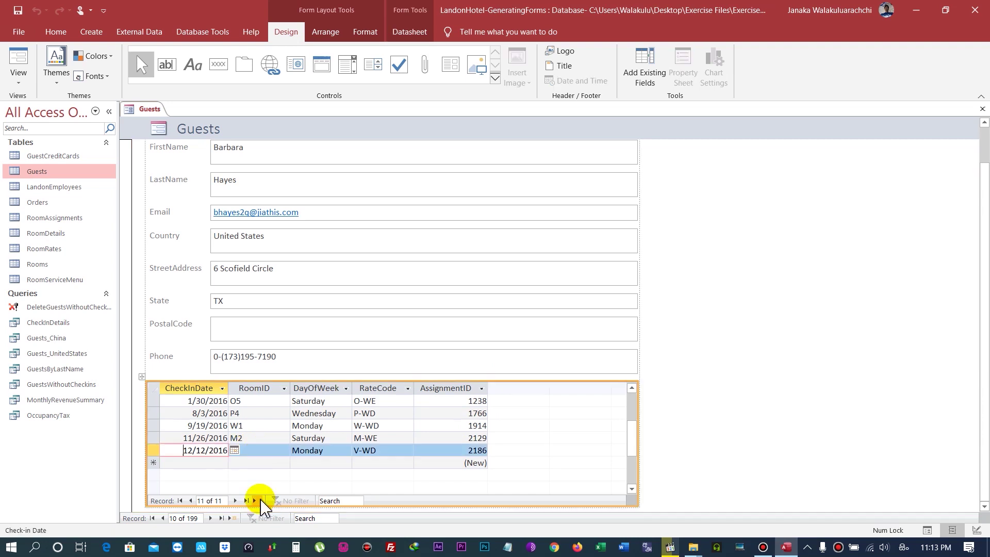
left_click(255, 501)
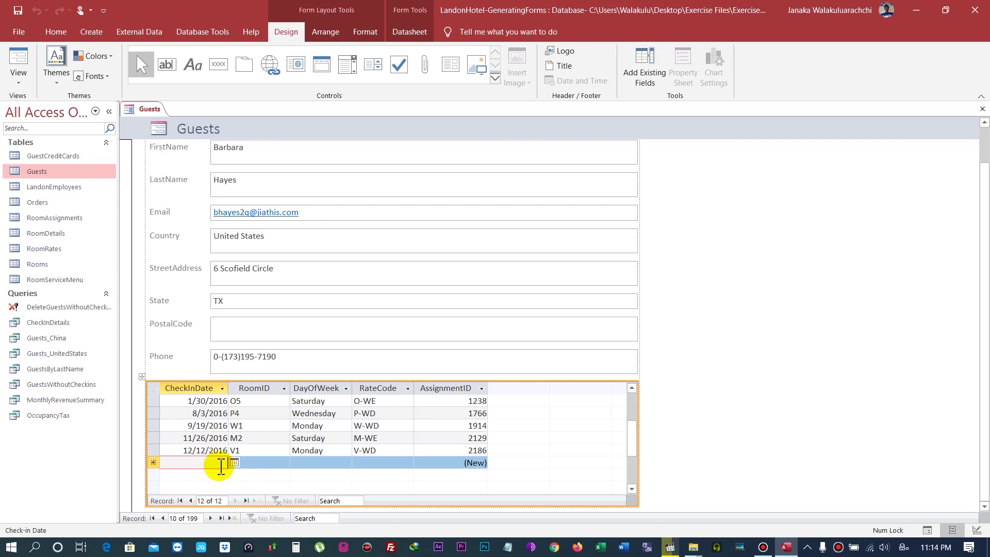
type("12/25/2016")
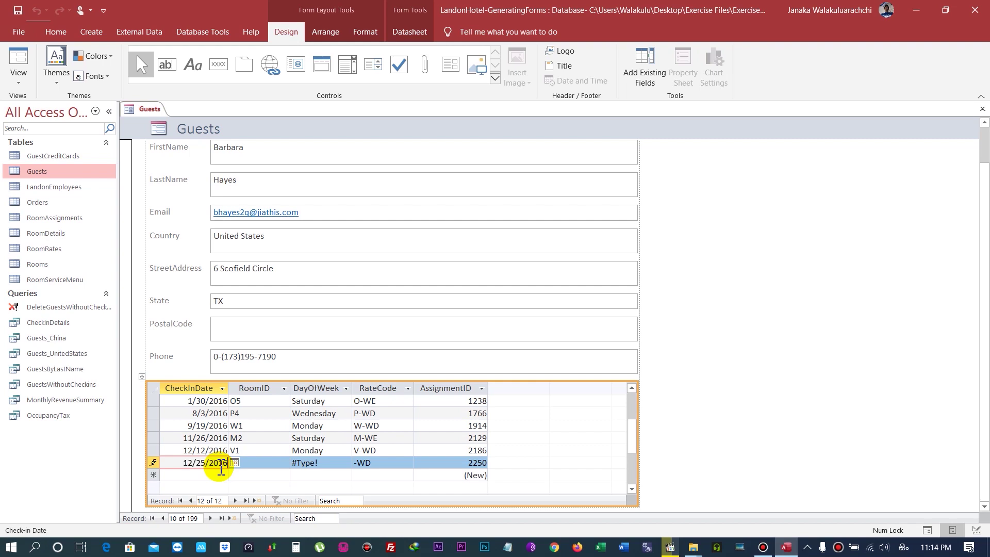
left_click(252, 464)
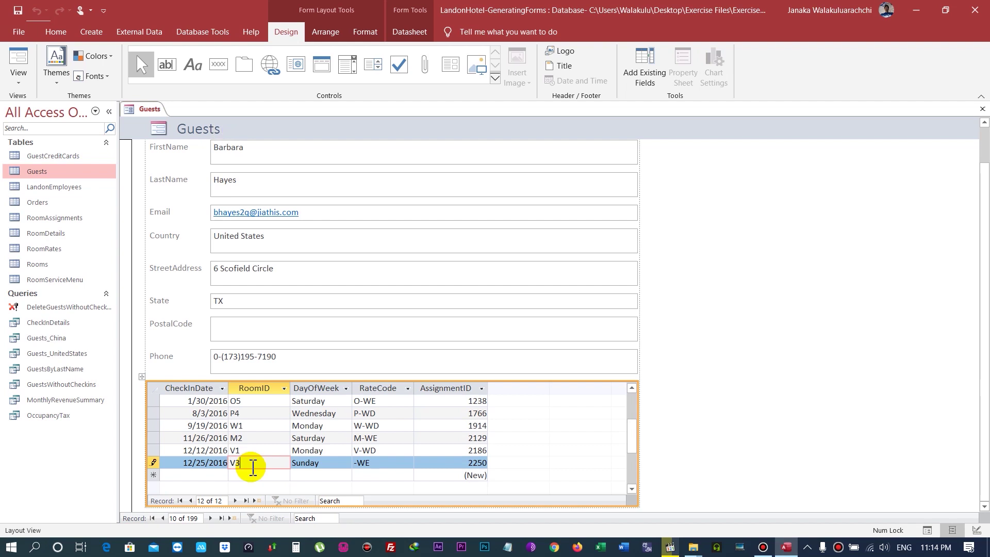
key("Tab")
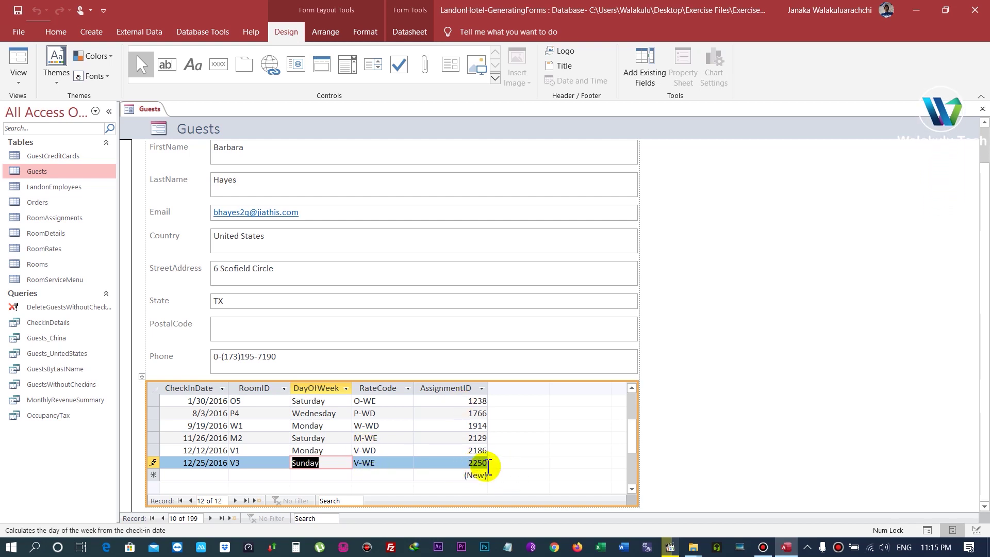
scroll(485, 465, "down", 1)
scroll(488, 466, "up", 1)
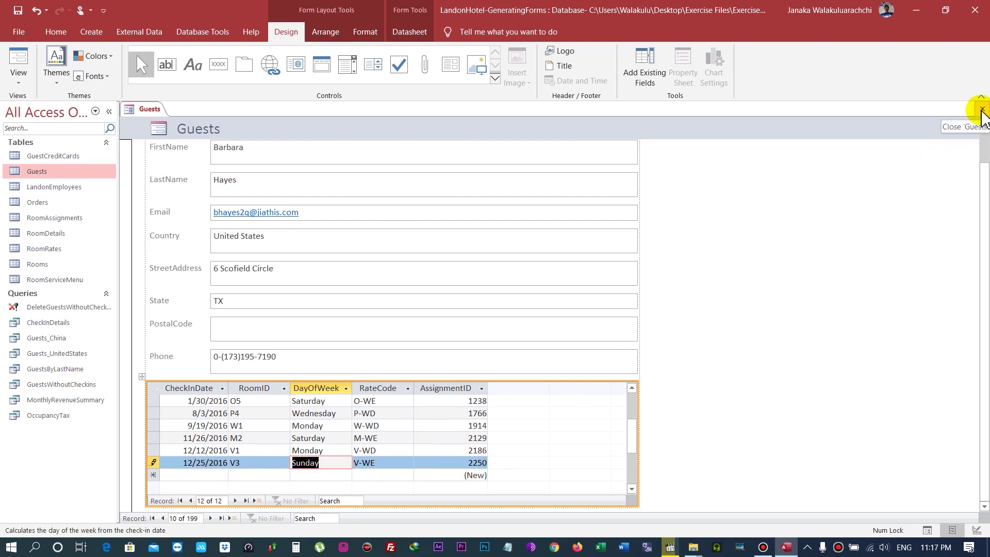
Close the form, saving it under the name Guests, and select it among the database's forms
left_click(982, 110)
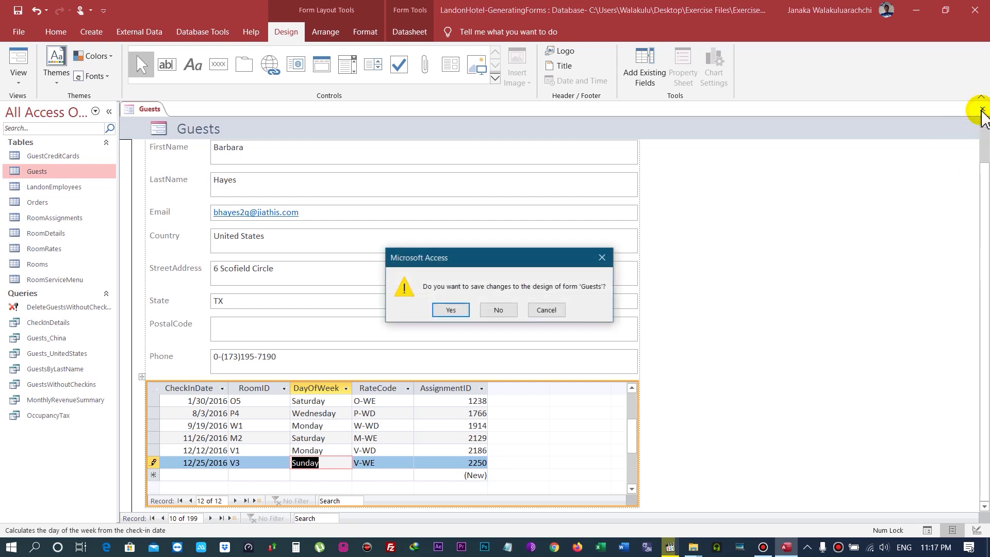
left_click(450, 310)
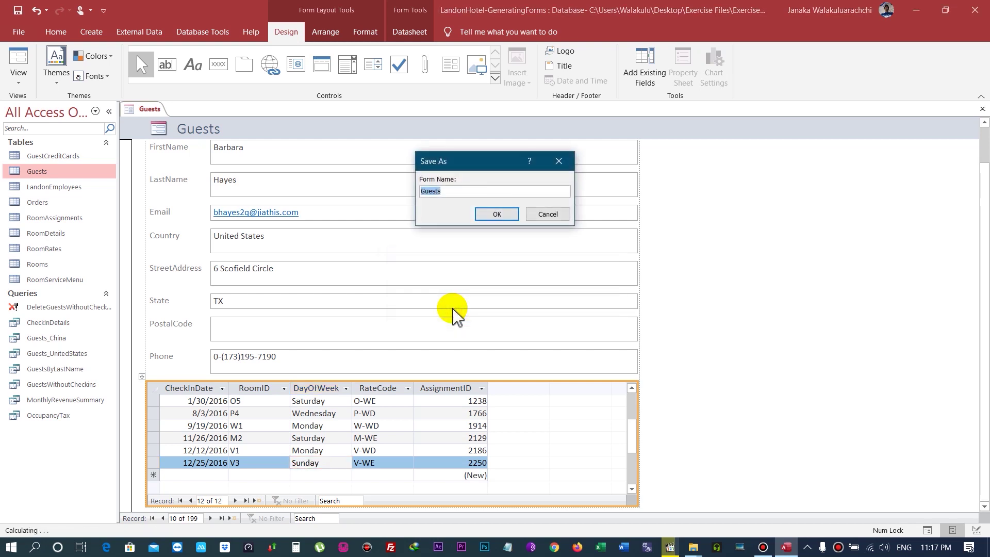
left_click(491, 214)
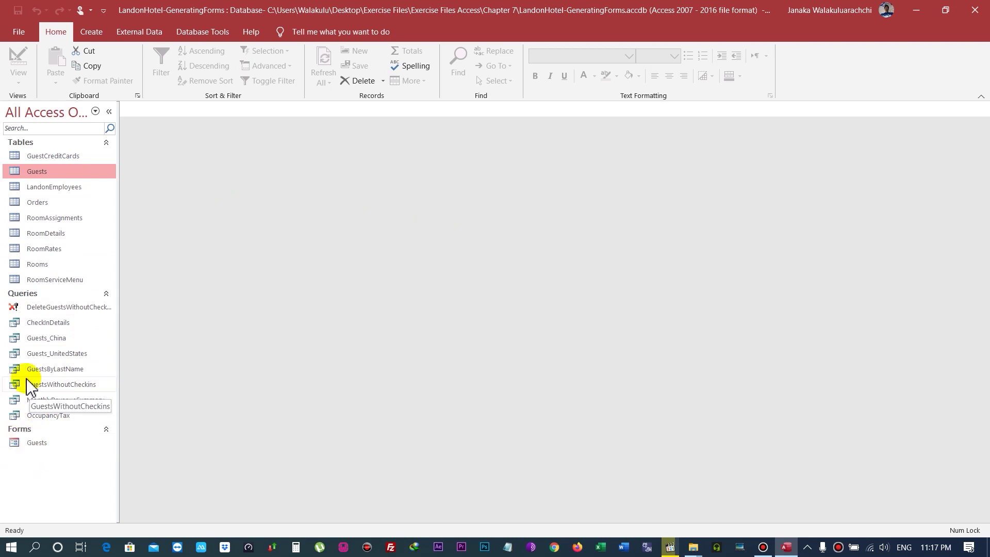
left_click(38, 447)
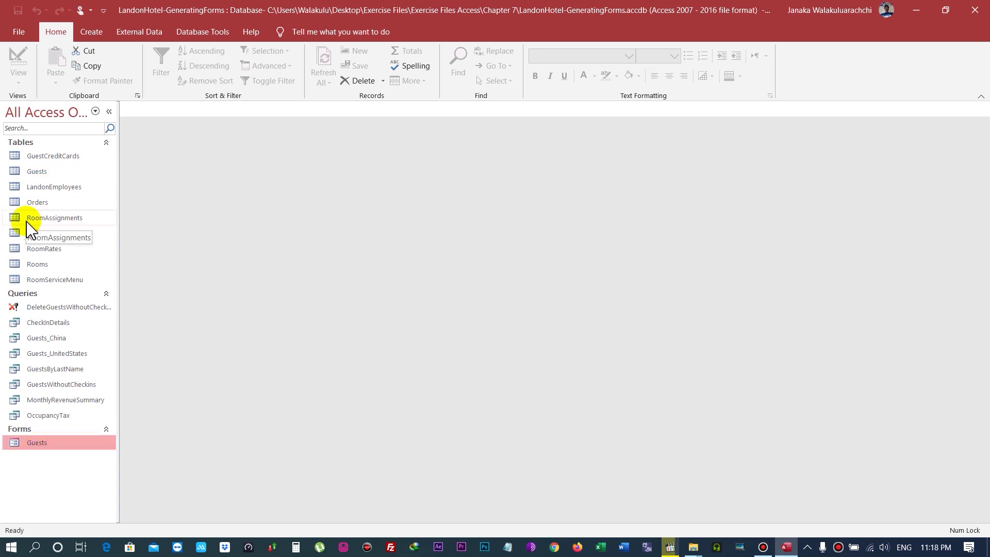
Check the RoomAssignments table for the 12/25/2016 V3 entry of guest 10 near the last records, and close the table
double_click(28, 219)
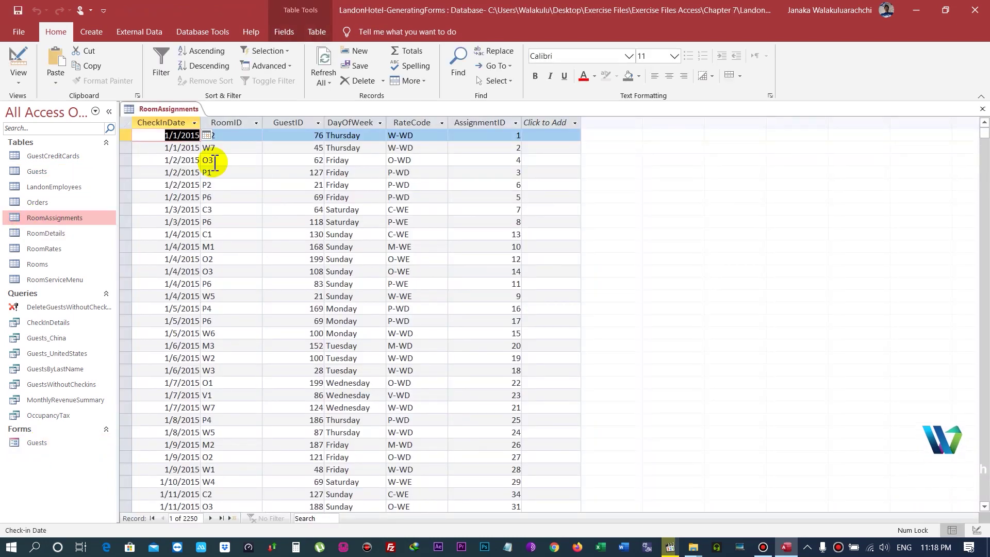
left_click(220, 519)
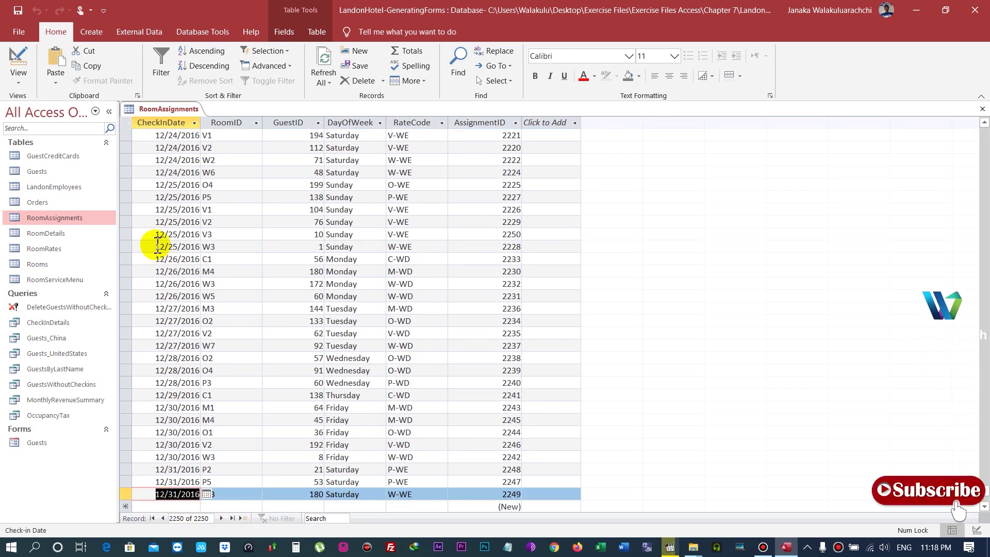
left_click(128, 234)
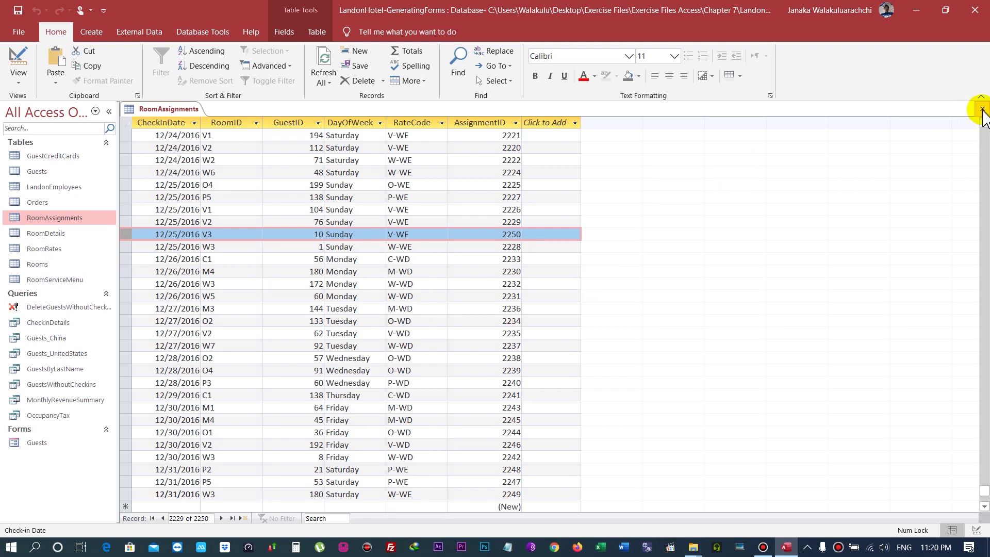
left_click(982, 109)
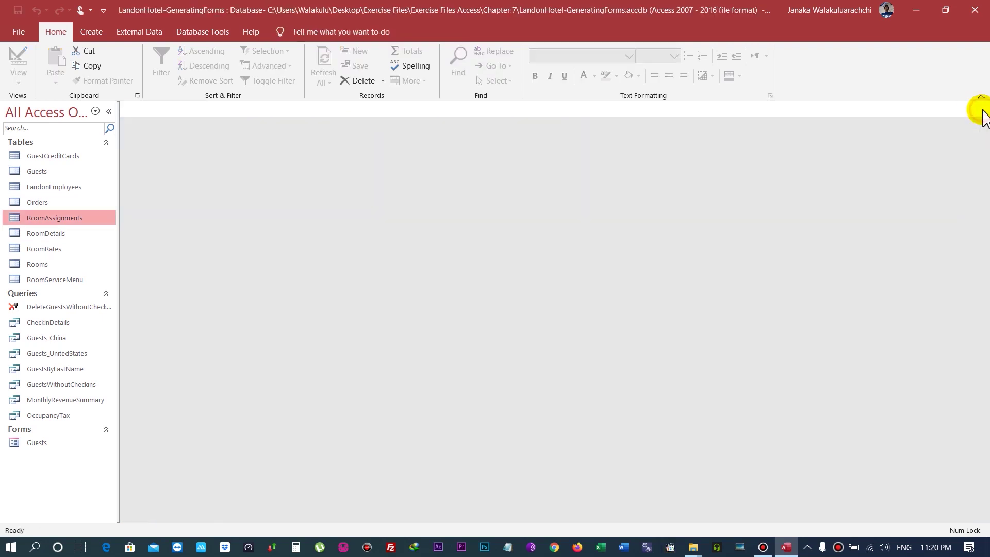
Open the saved Guests form and view the check-in subform of the first guest
double_click(33, 445)
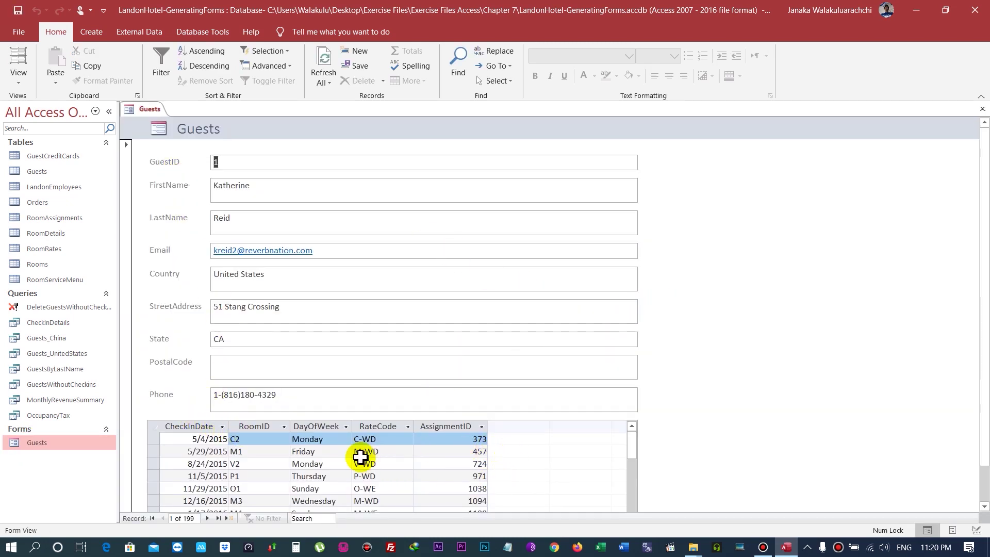
scroll(679, 438, "down", 1)
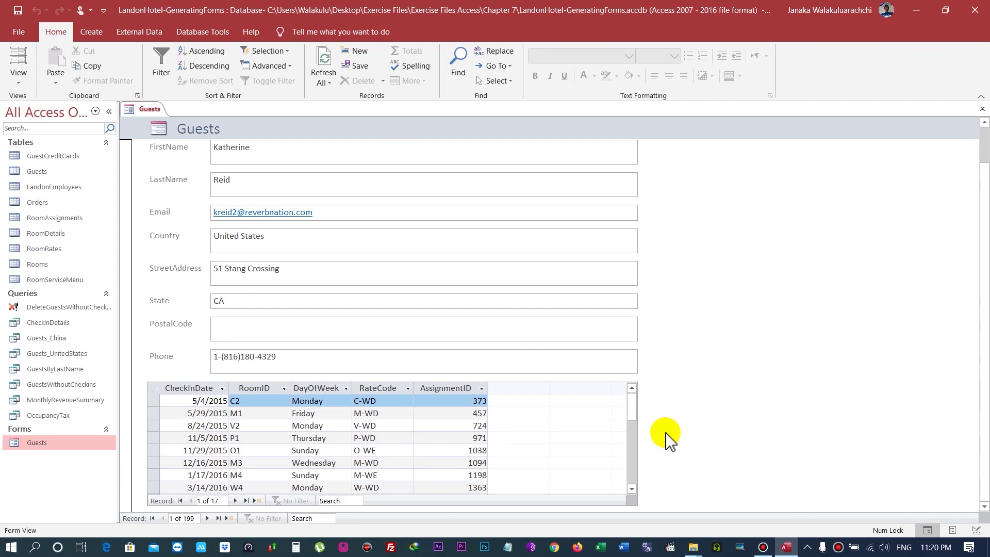
Look through the first guest's check-in records in the subform and close the Guests form
scroll(250, 425, "down", 1)
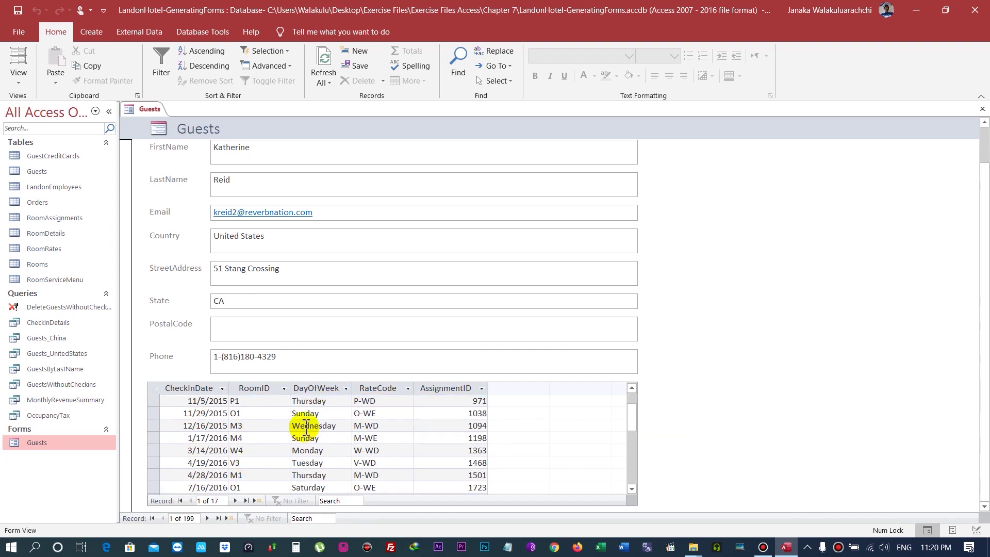
scroll(404, 394, "up", 1)
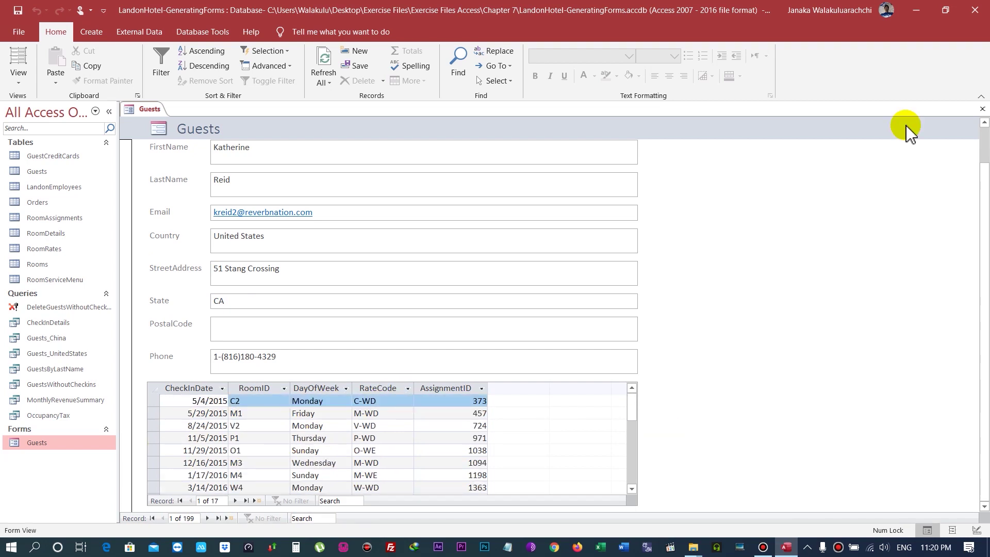
left_click(981, 109)
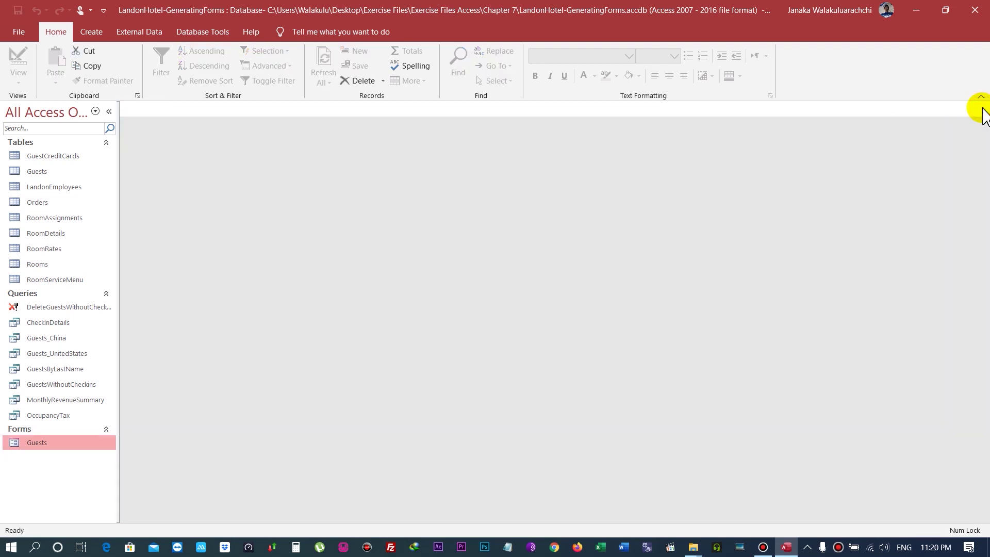
Open the Guests table in Design View, examine how GuestID links it to other tables in the relationships diagram, and close the diagram
left_click(36, 176)
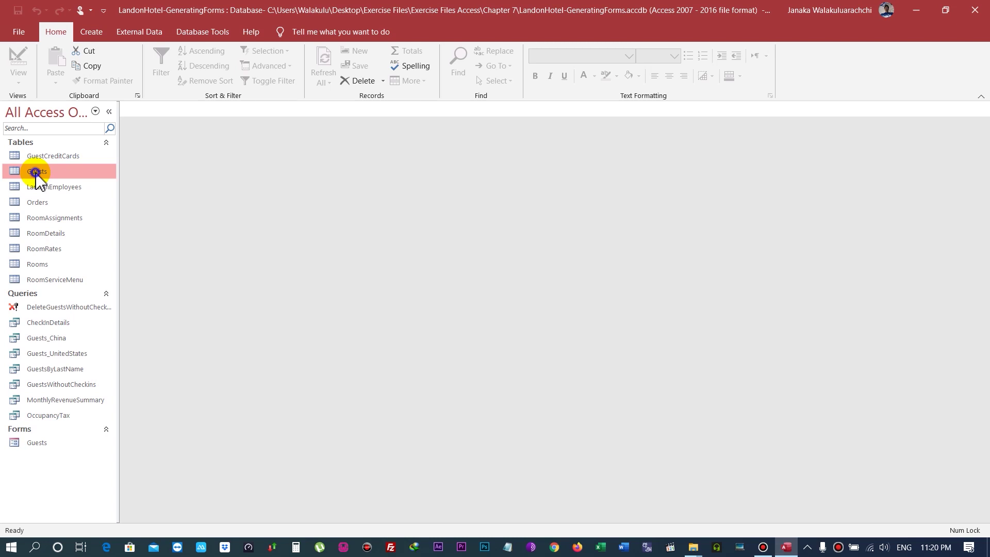
right_click(36, 172)
left_click(58, 197)
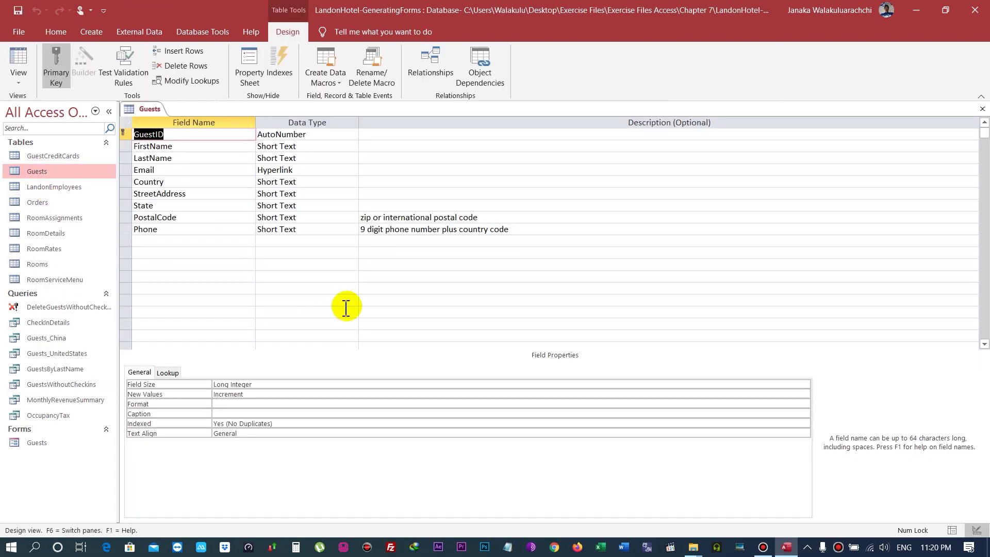
left_click(435, 67)
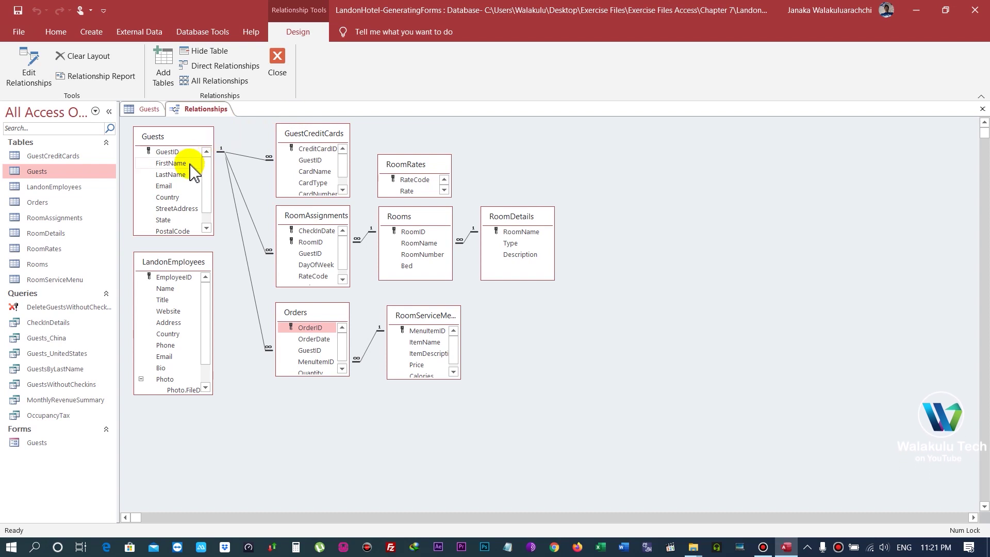
left_click(178, 151)
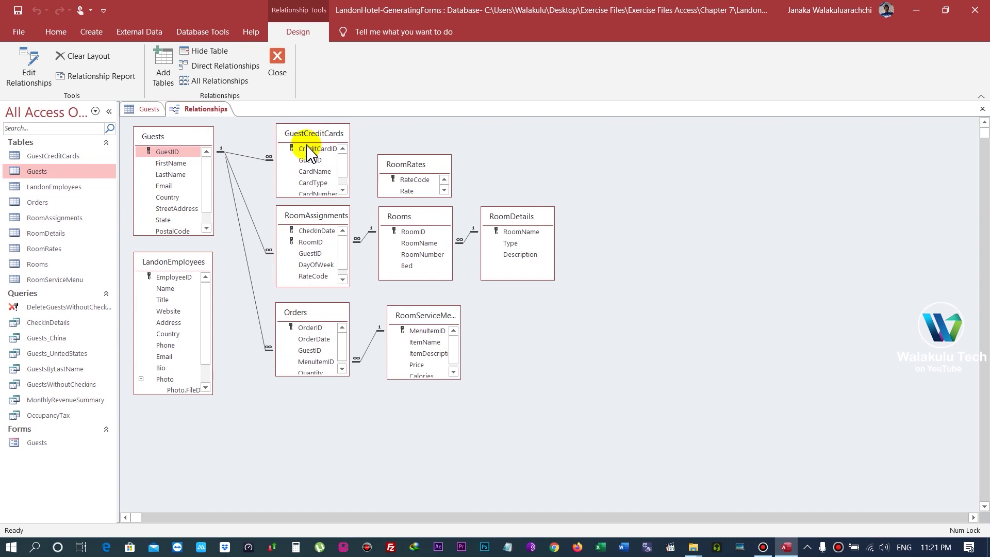
left_click_drag(201, 151, 310, 310)
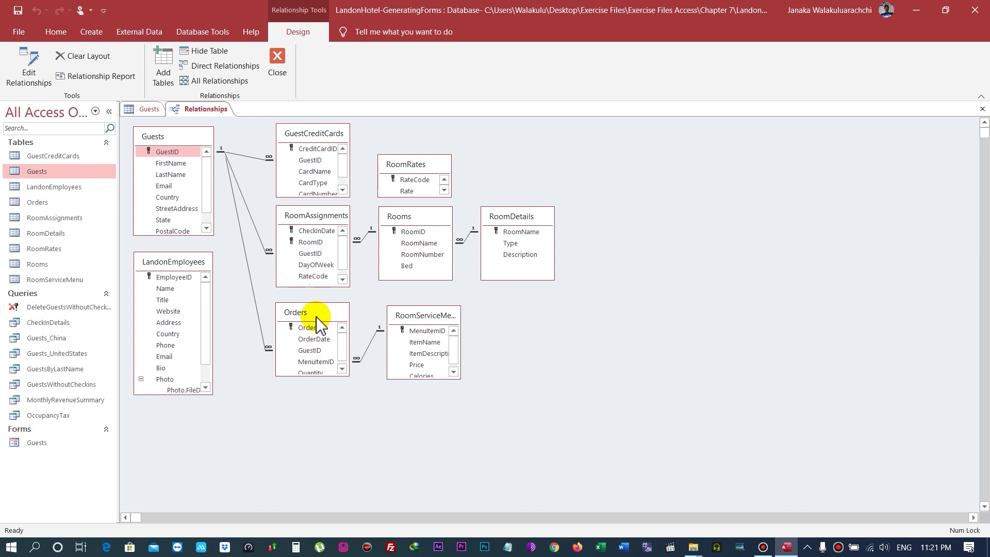
left_click(283, 67)
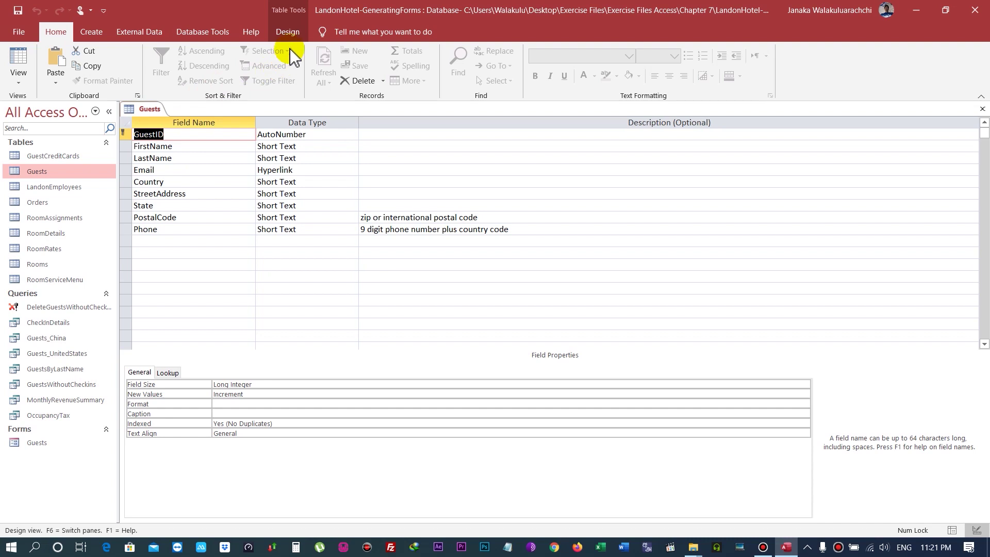
Review the Subdatasheet Name choices in the Guests table's properties and close the table without saving design changes
left_click(287, 34)
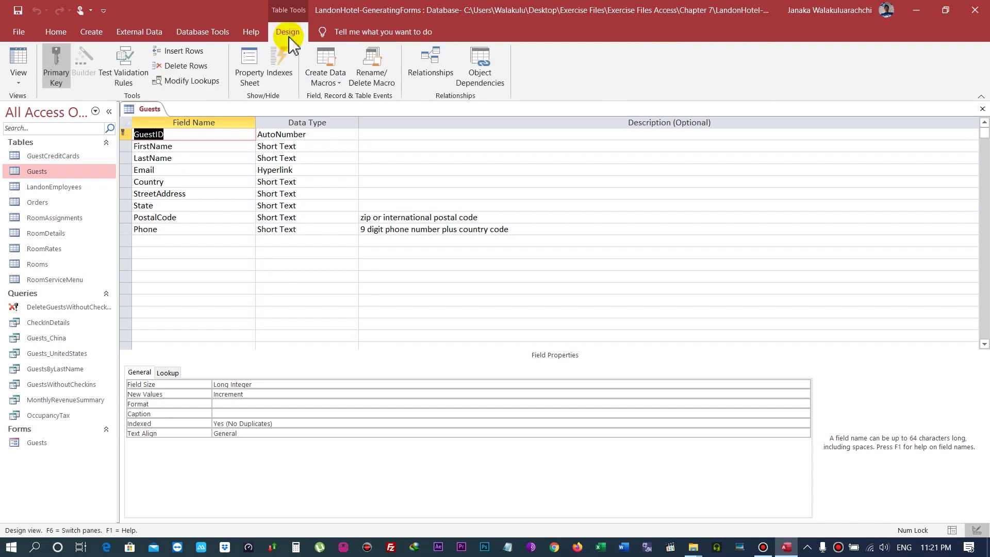
left_click(250, 65)
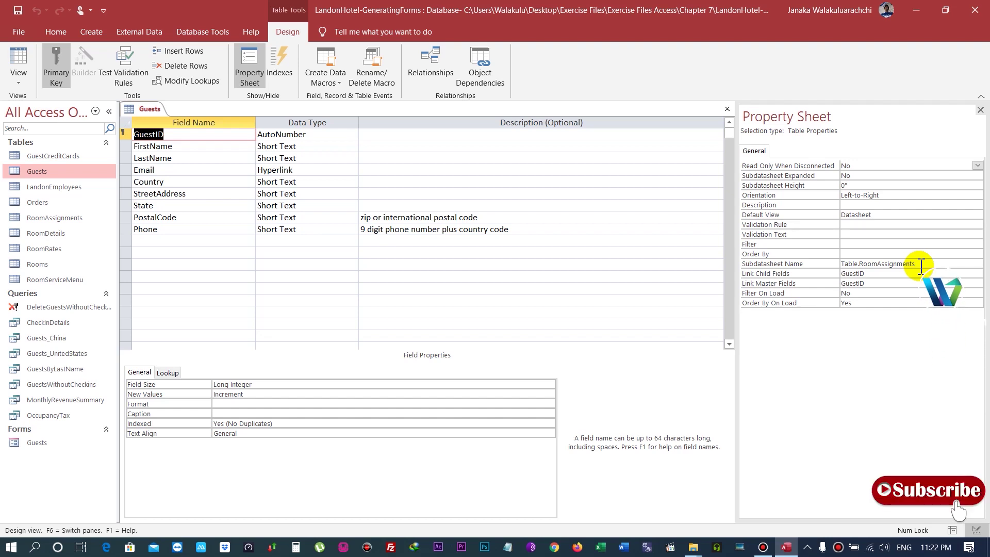
left_click(977, 264)
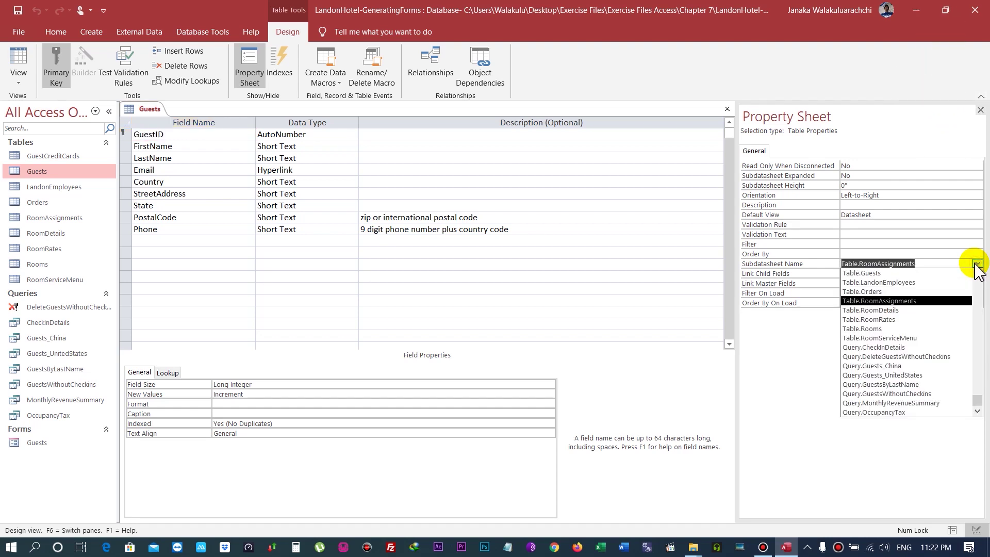
left_click(926, 292)
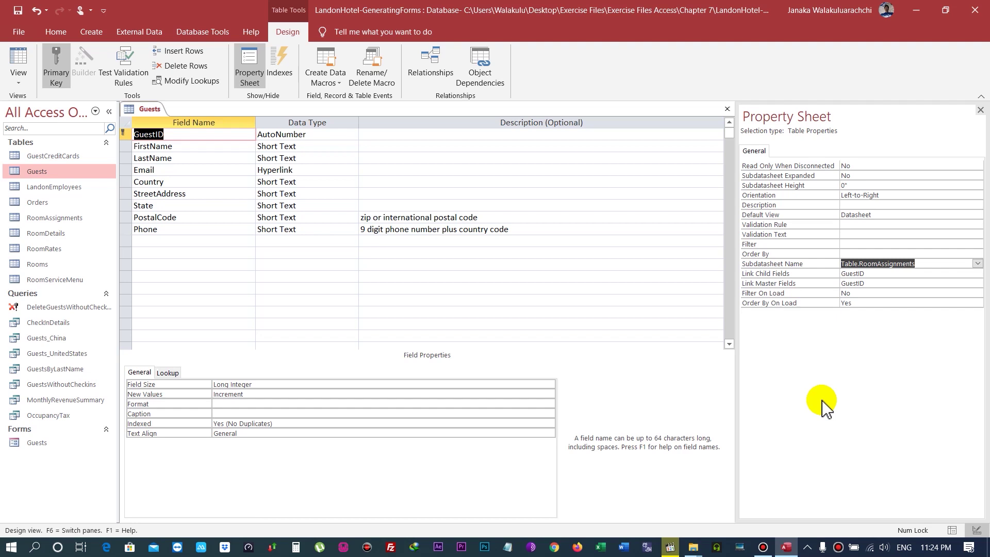
left_click(13, 174)
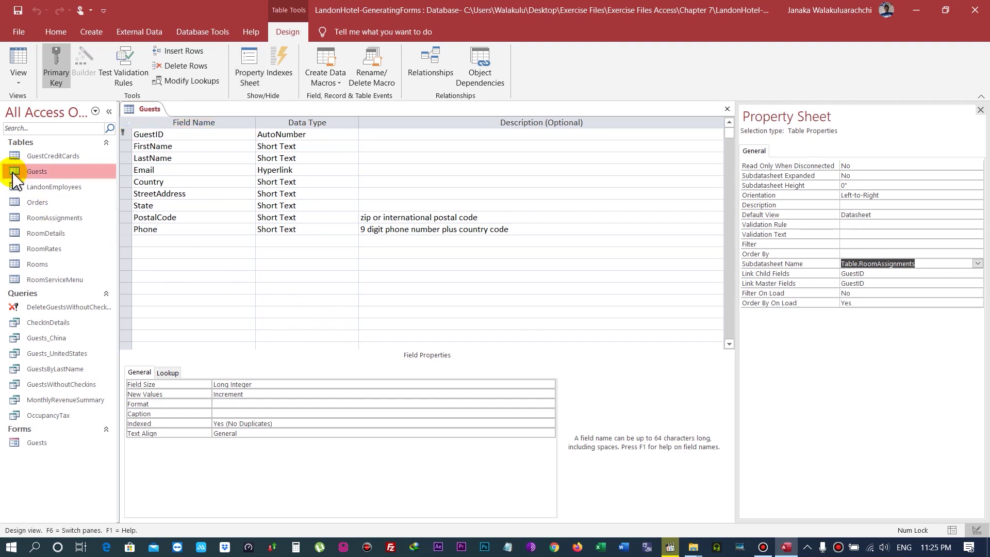
left_click(92, 32)
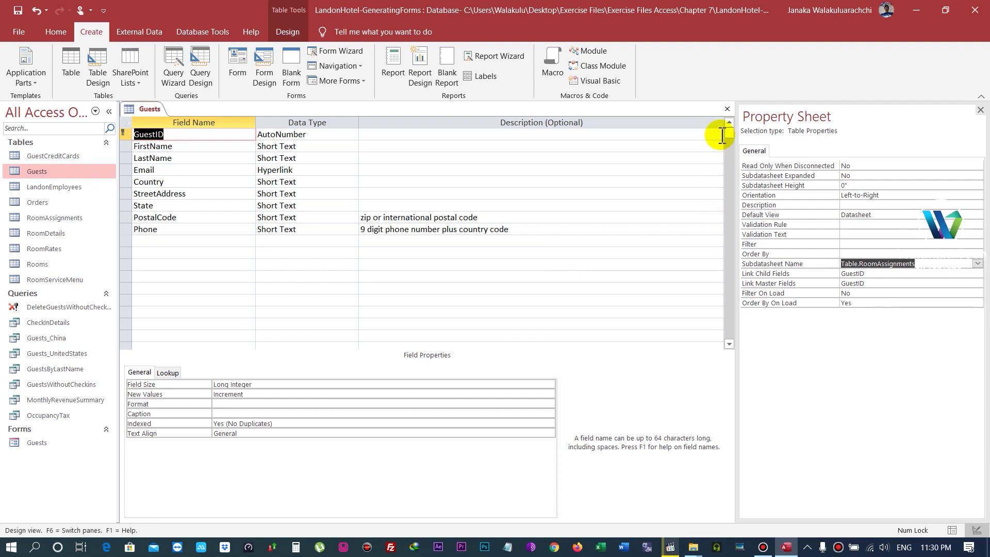
left_click(728, 108)
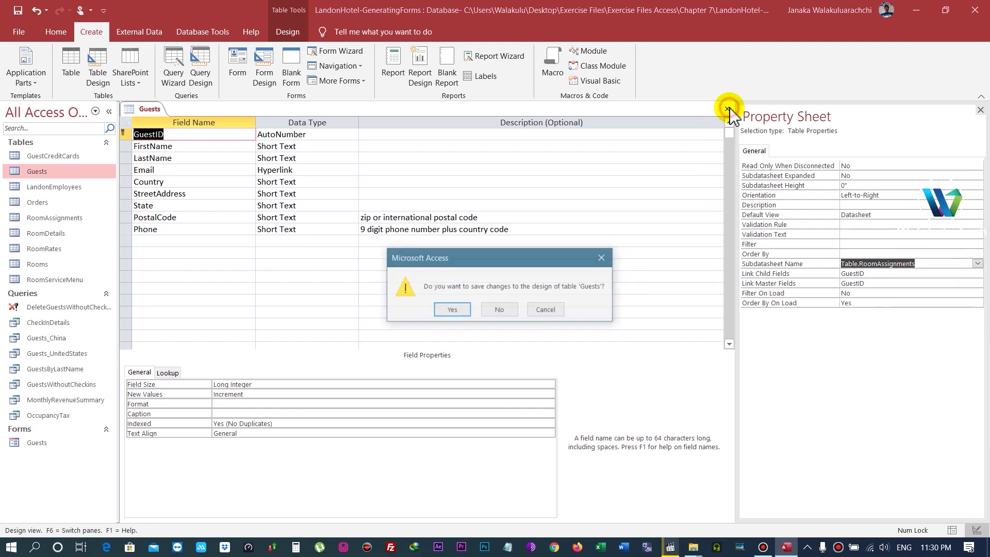
left_click(498, 309)
Open the saved Guests form and switch it to Layout View
left_click(48, 446)
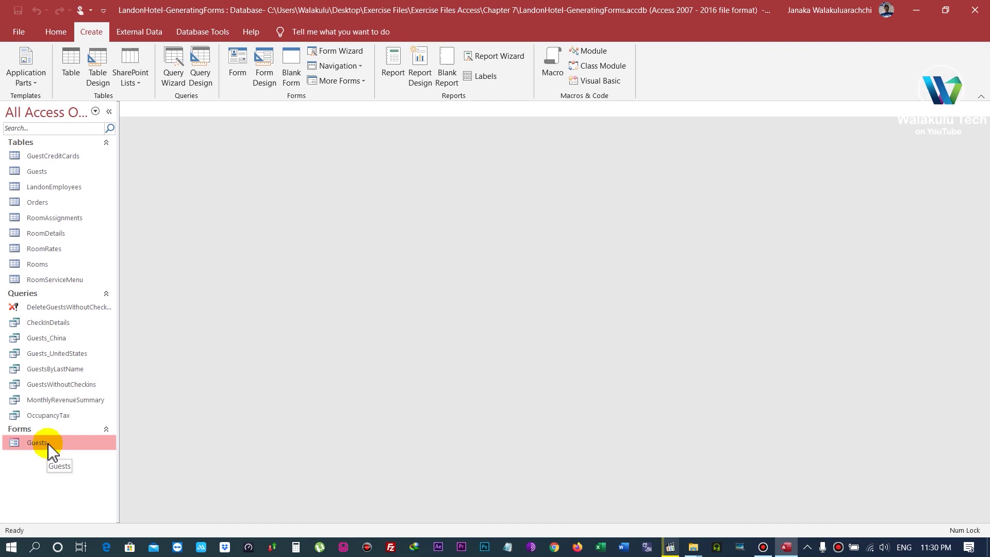
double_click(48, 445)
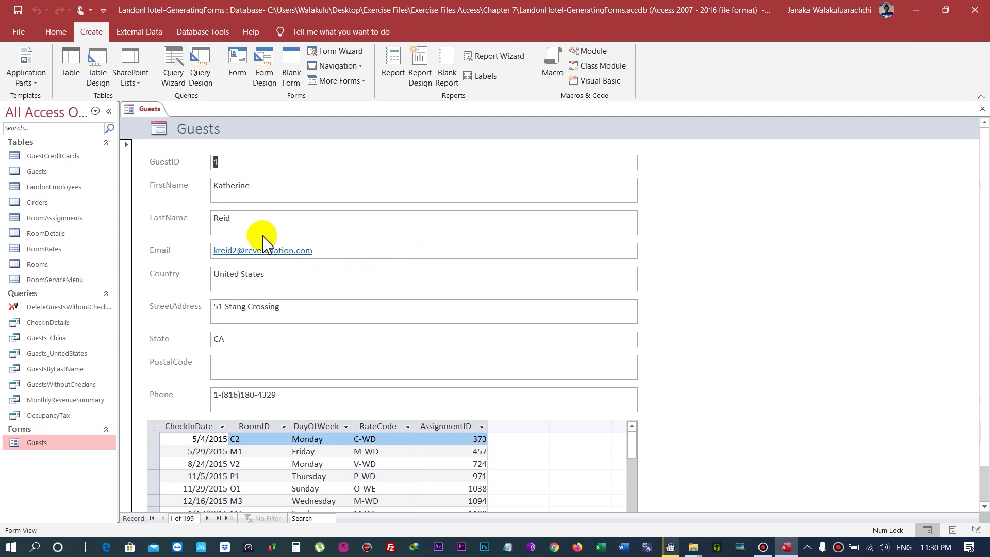
left_click(56, 32)
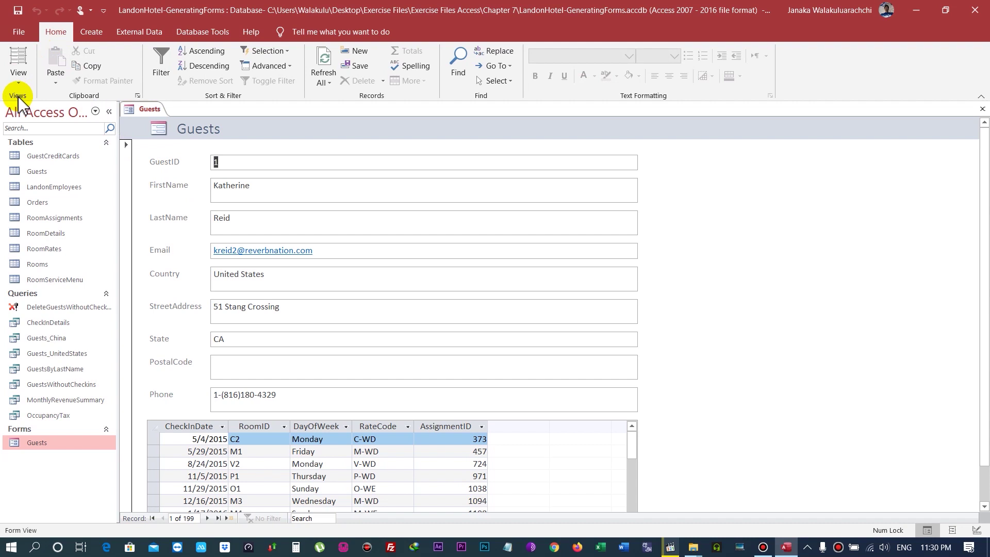
left_click(19, 84)
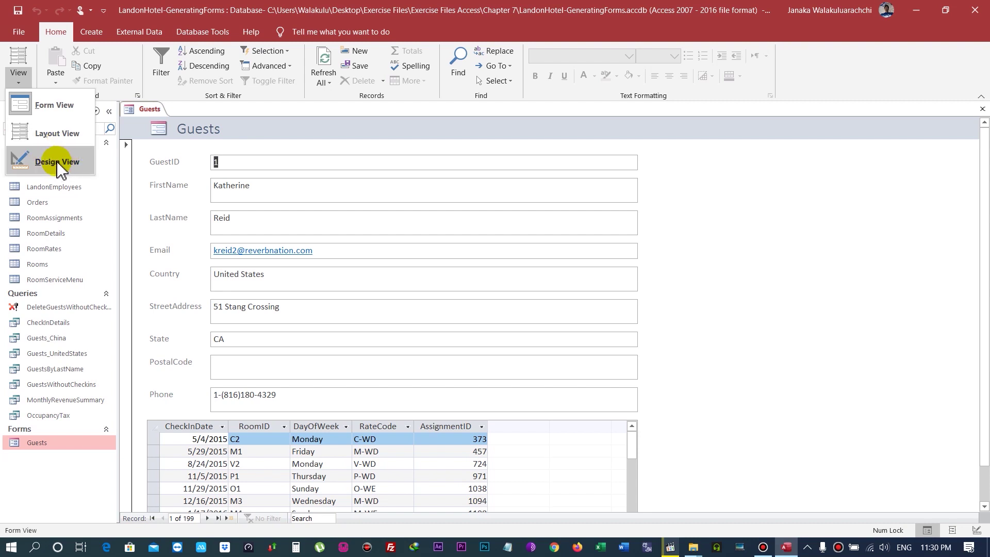
left_click(57, 135)
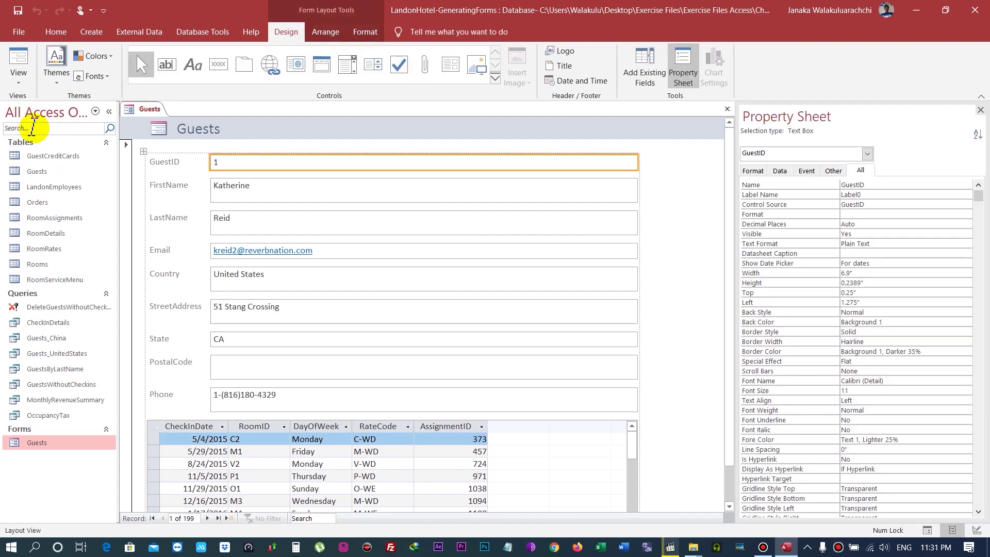
Compare Form View and Layout View of the Guests form by switching between them repeatedly, ending in Layout View
left_click(15, 83)
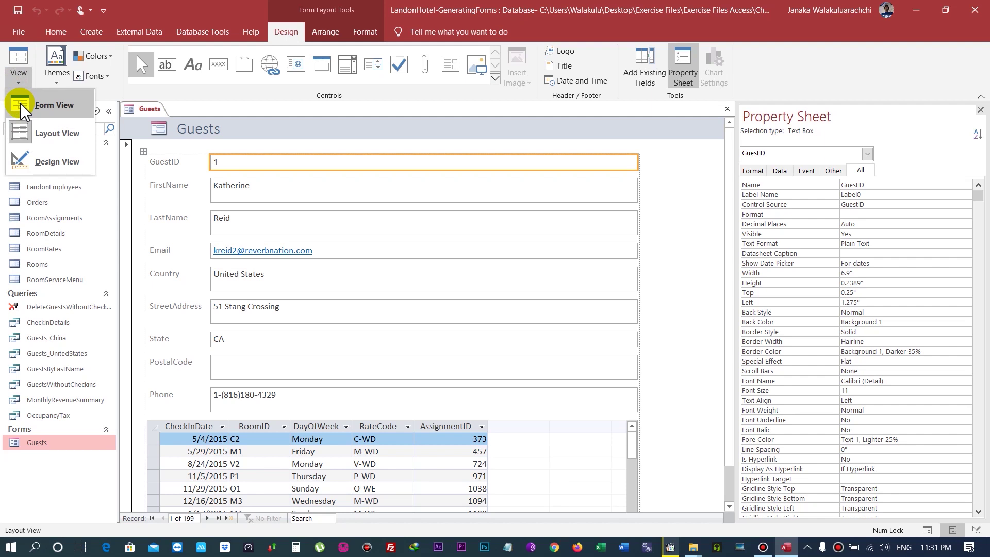
left_click(20, 103)
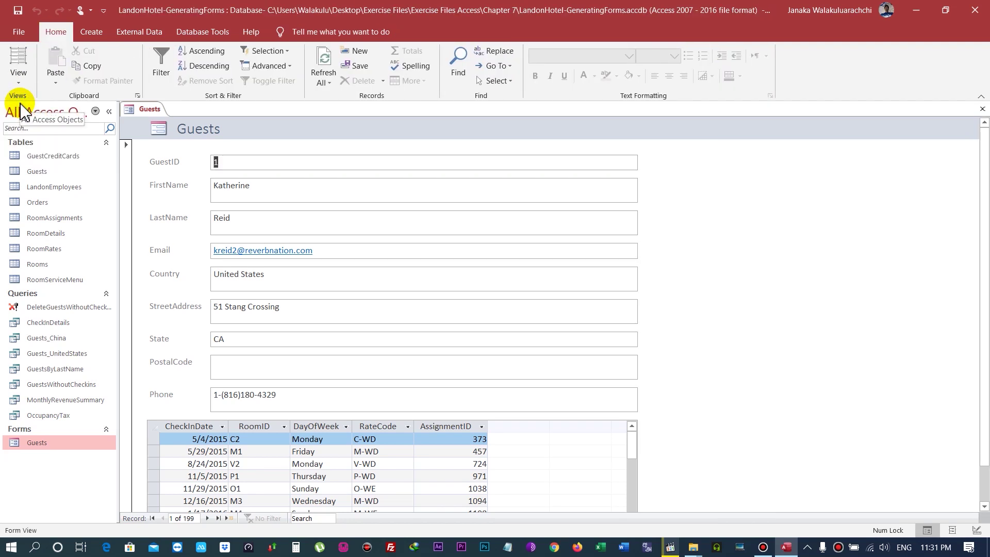
left_click(15, 83)
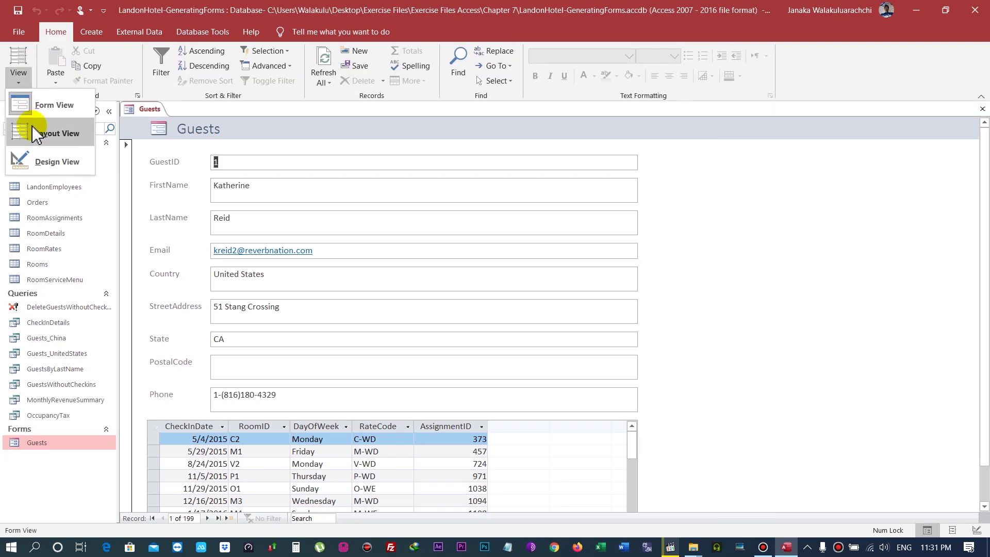
left_click(21, 124)
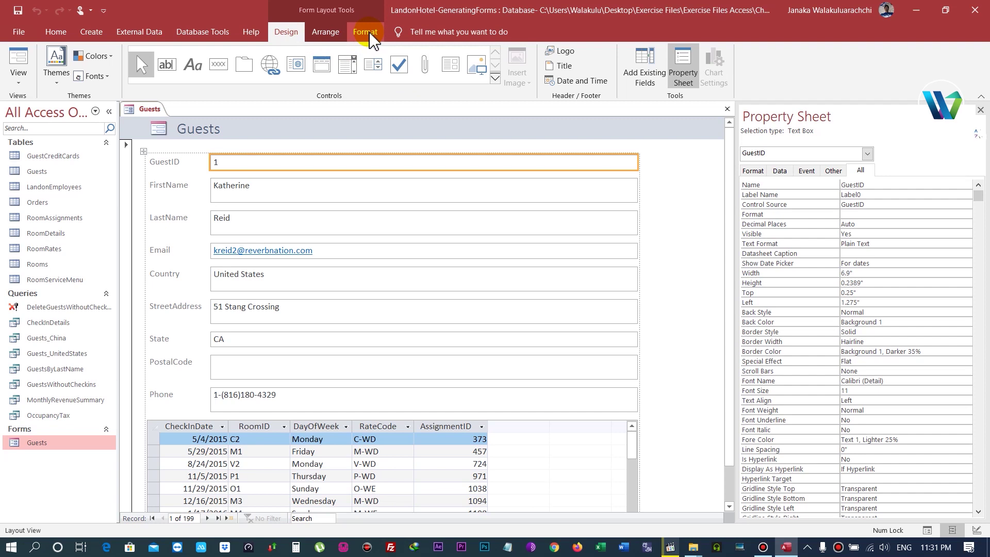
left_click(16, 72)
left_click(35, 106)
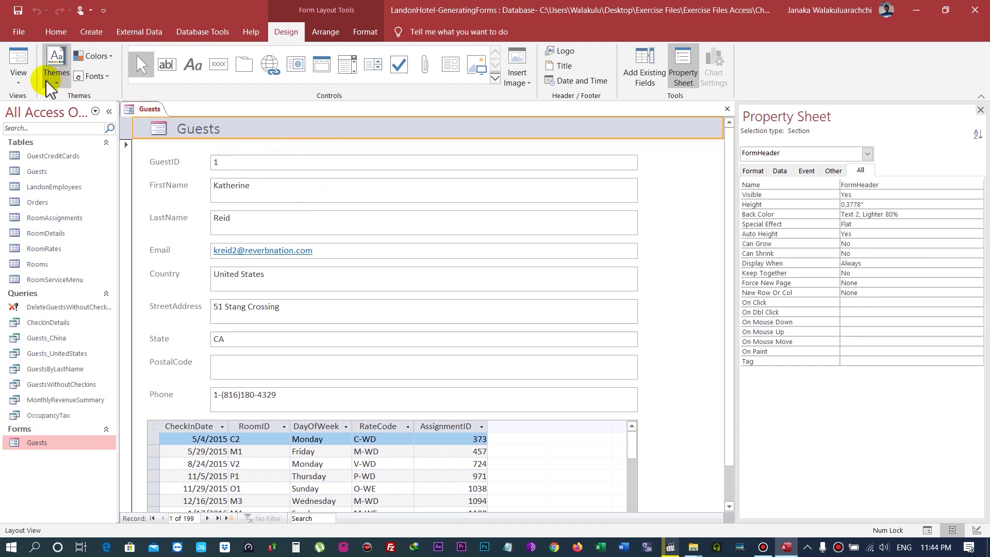
left_click(18, 80)
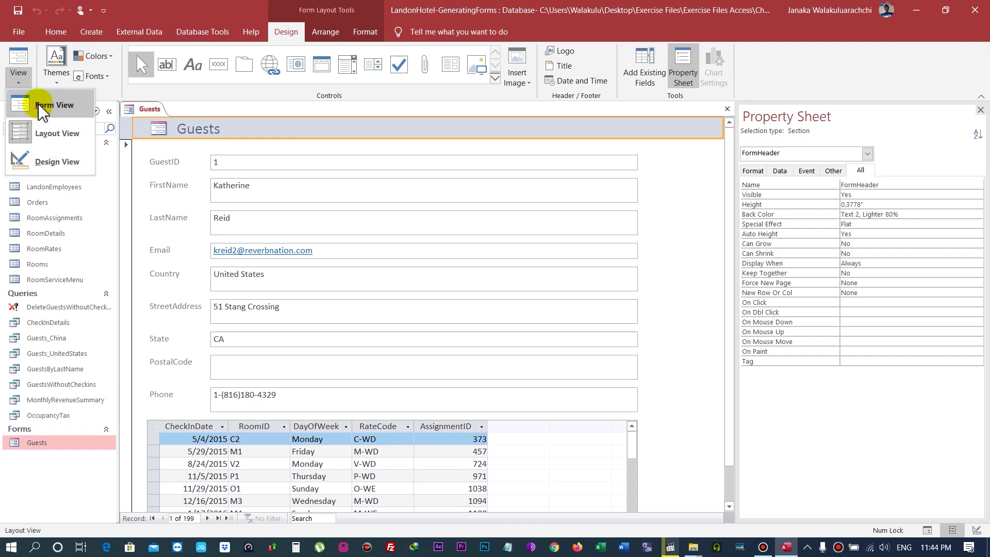
left_click(31, 56)
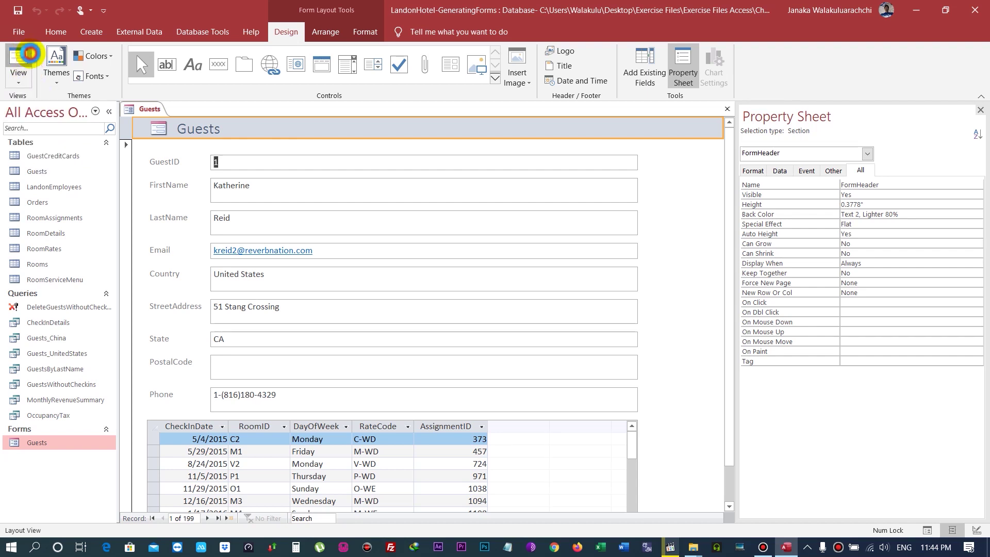
left_click(31, 56)
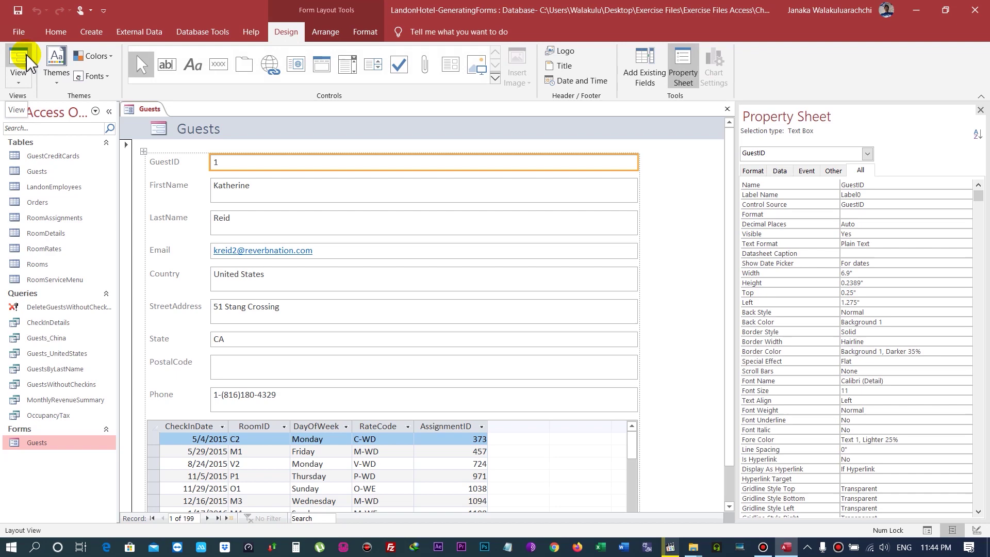
left_click(27, 58)
left_click(28, 58)
left_click(28, 58)
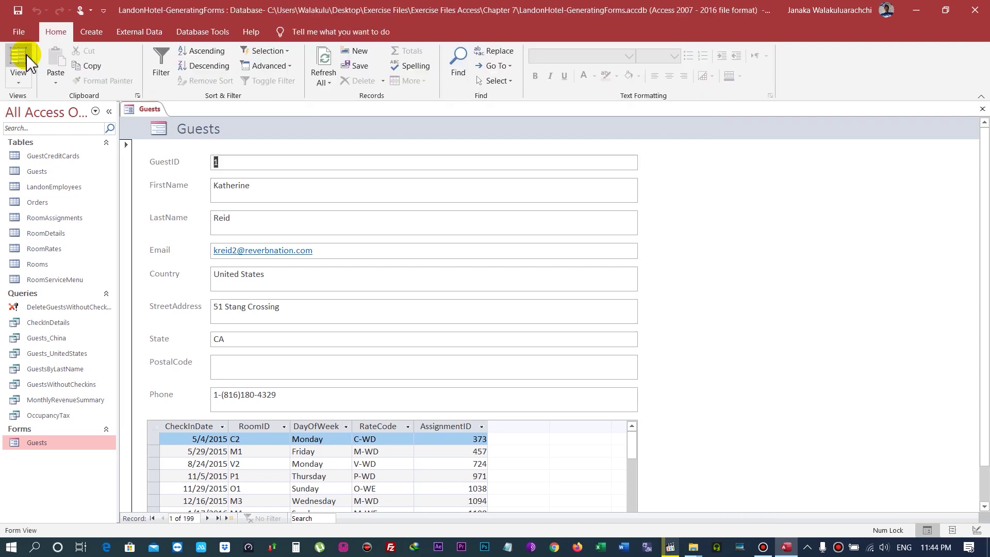
left_click(25, 54)
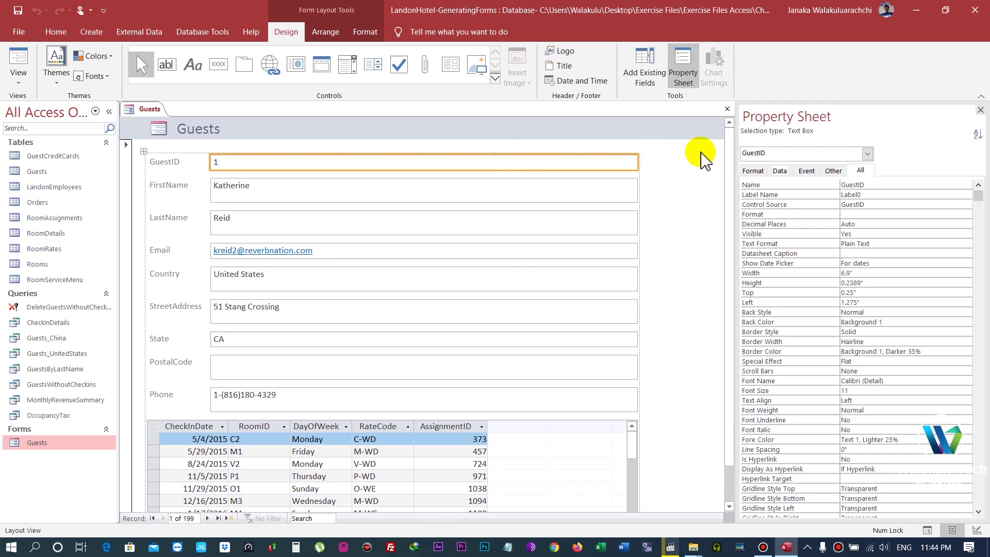
Hide the Property Sheet, check the Guests form in Form View, and return it to Layout View
left_click(982, 109)
left_click(23, 66)
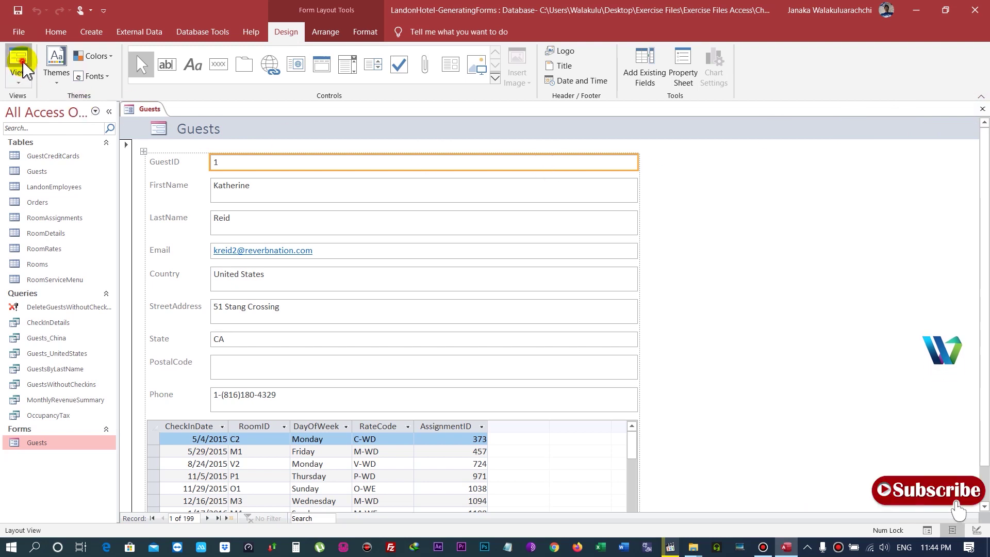
left_click(23, 61)
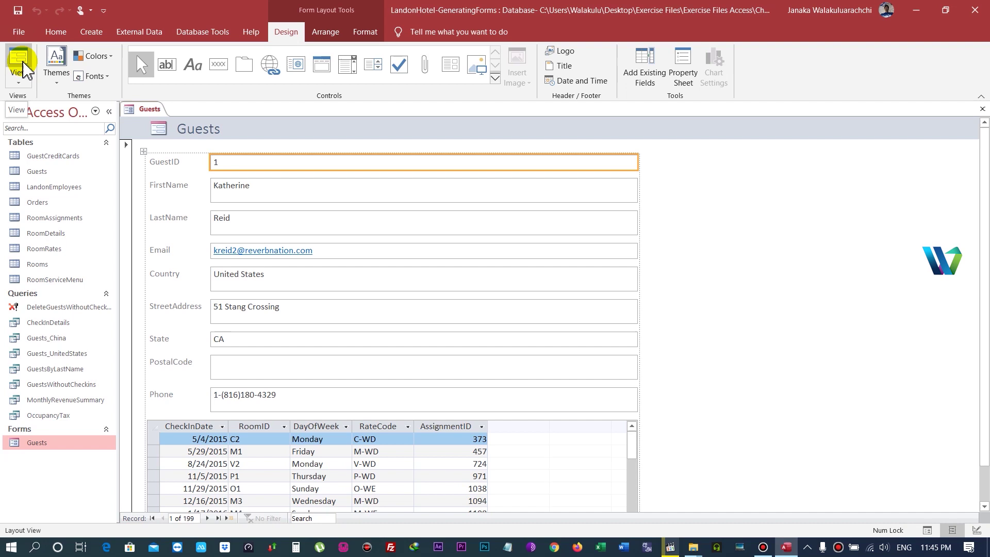
left_click(23, 62)
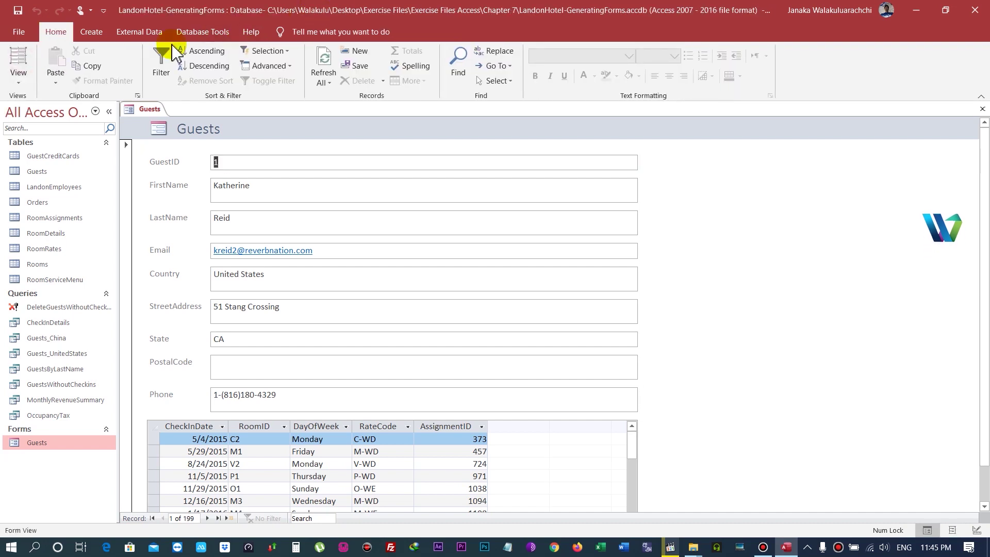
left_click(19, 62)
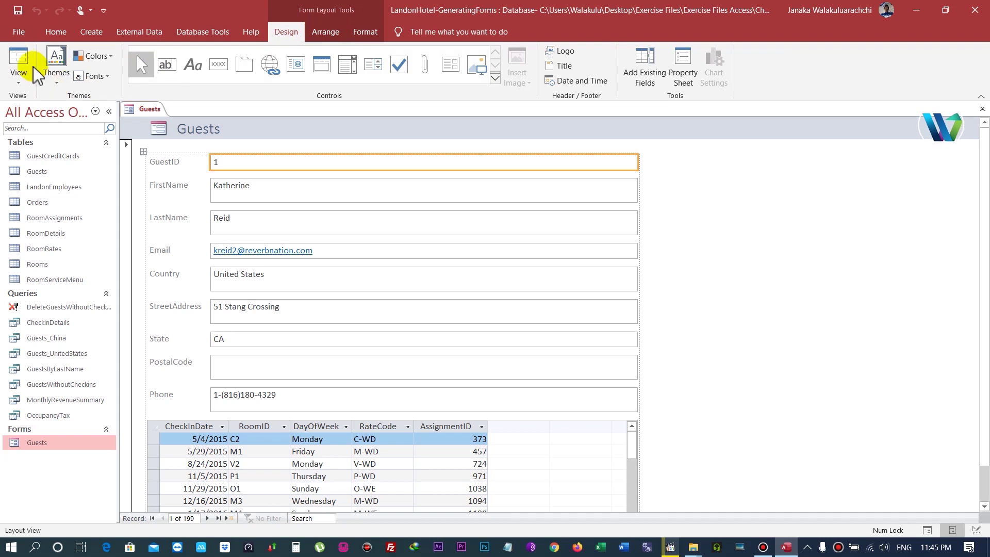
Insert two empty columns to the right of the GuestID field in the Guests form layout
left_click(19, 82)
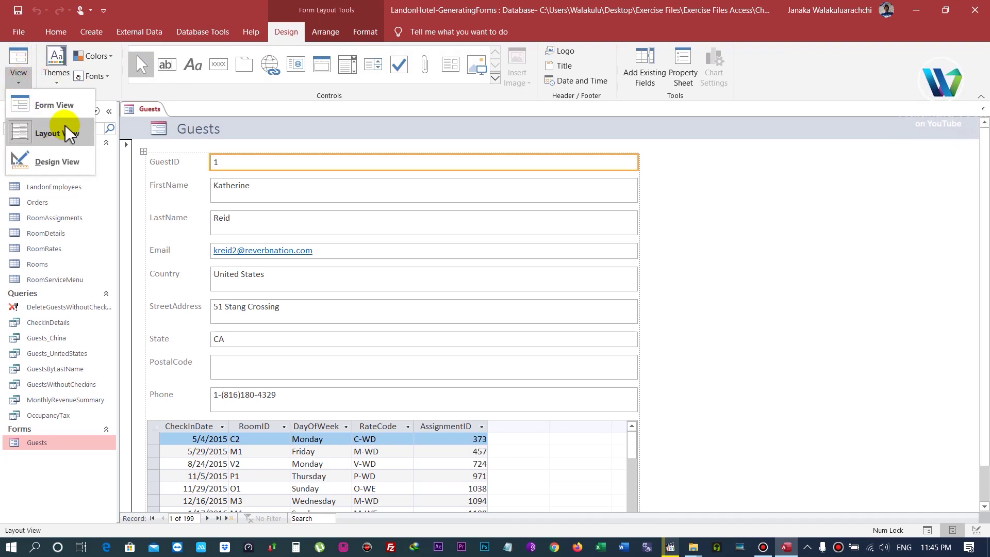
left_click(312, 162)
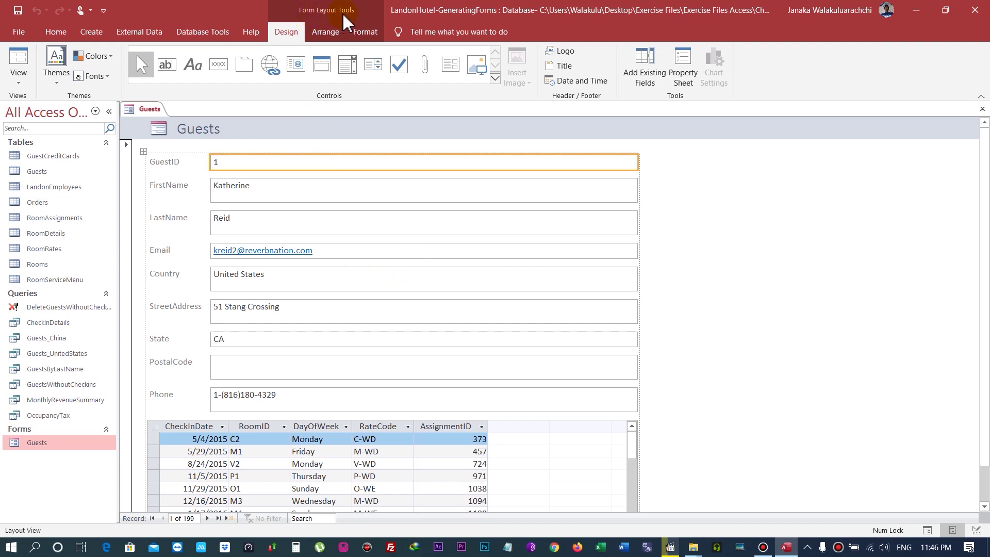
left_click(320, 37)
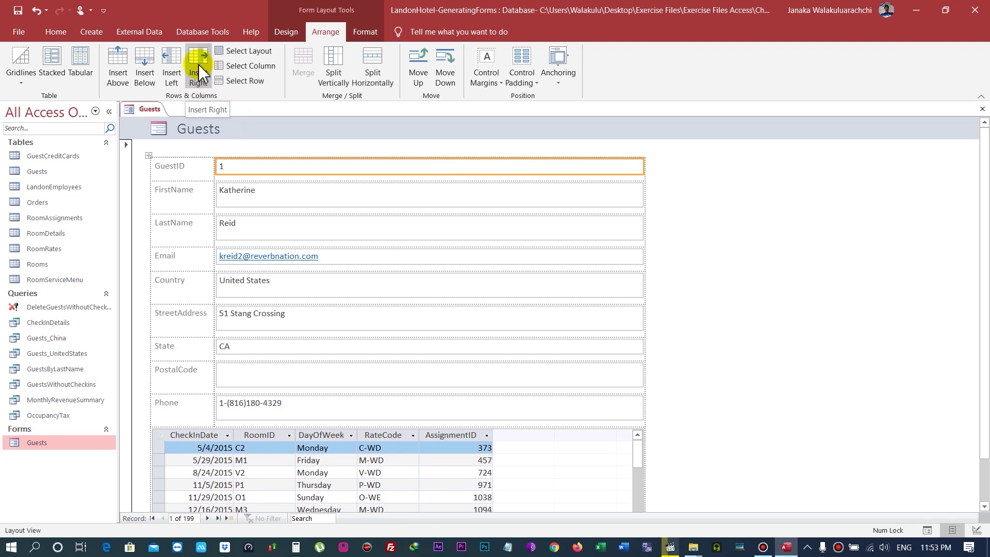
left_click(200, 70)
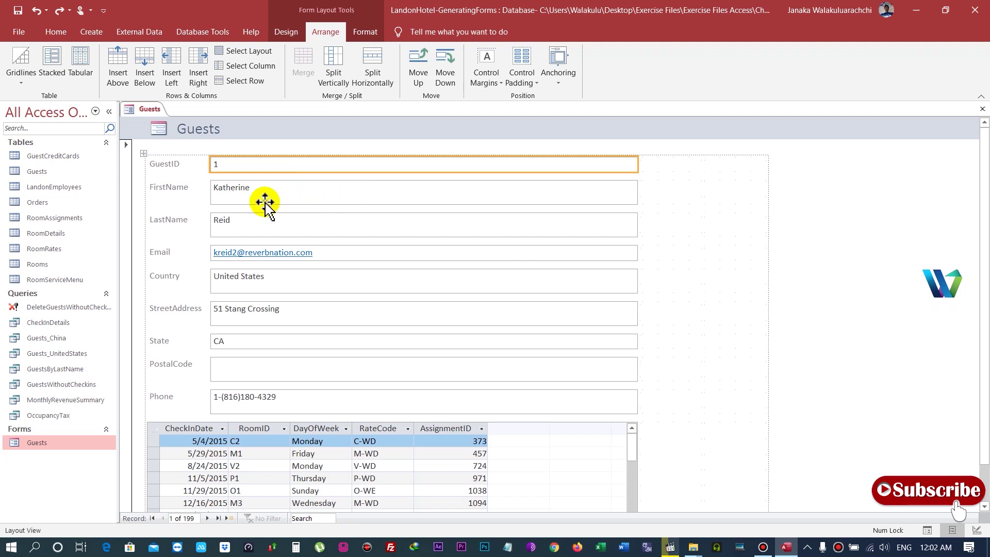
Apply a dotted gridline border style to the entire Guests form layout
left_click(143, 154)
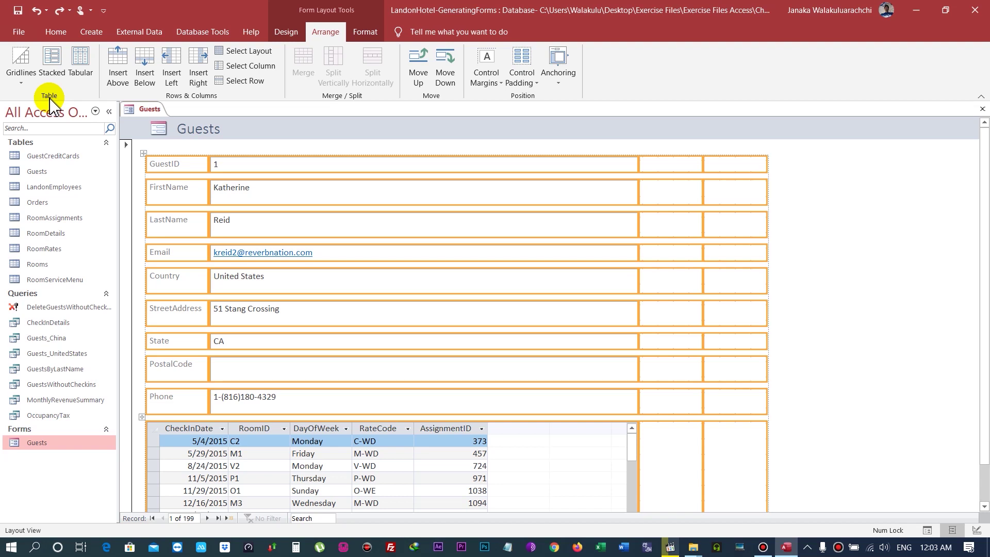
left_click(22, 83)
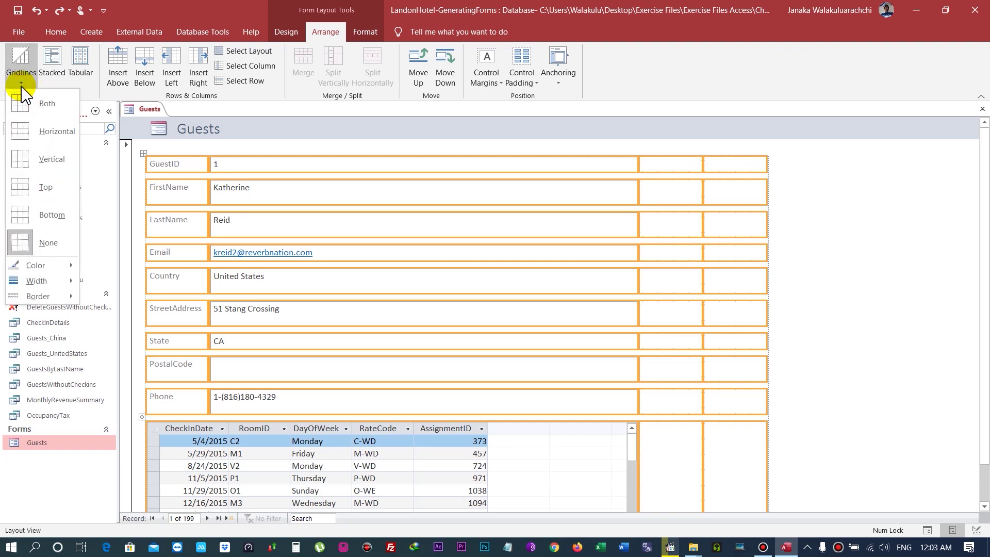
mouse_move(43, 300)
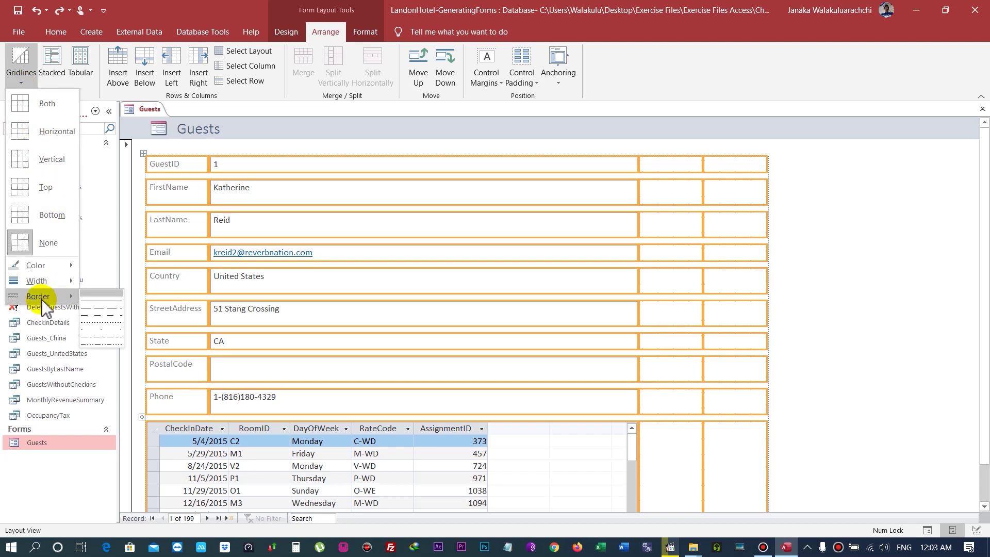
left_click(107, 324)
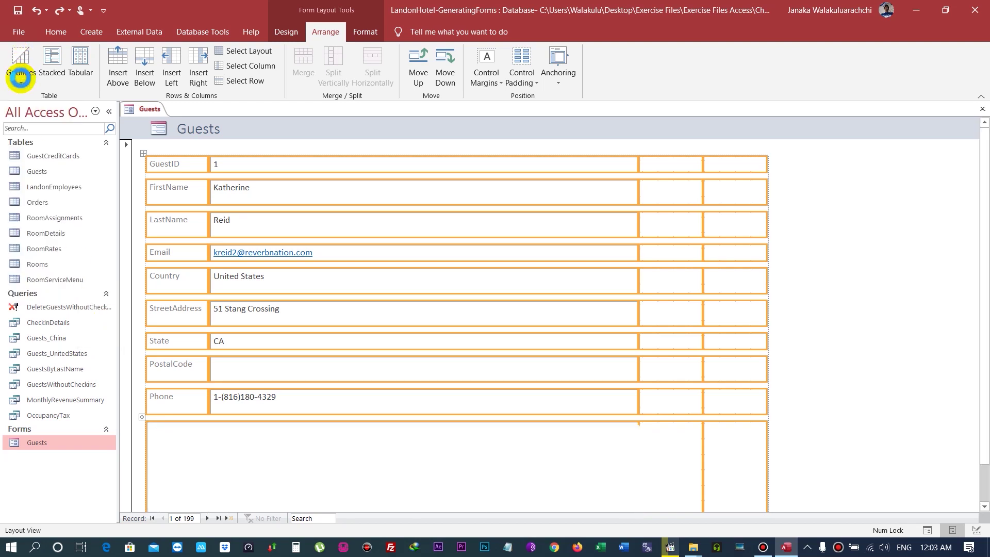
Set the layout gridlines to a thin width and the color White, Background 1, Darker 15%, then deselect the whole layout
left_click(21, 78)
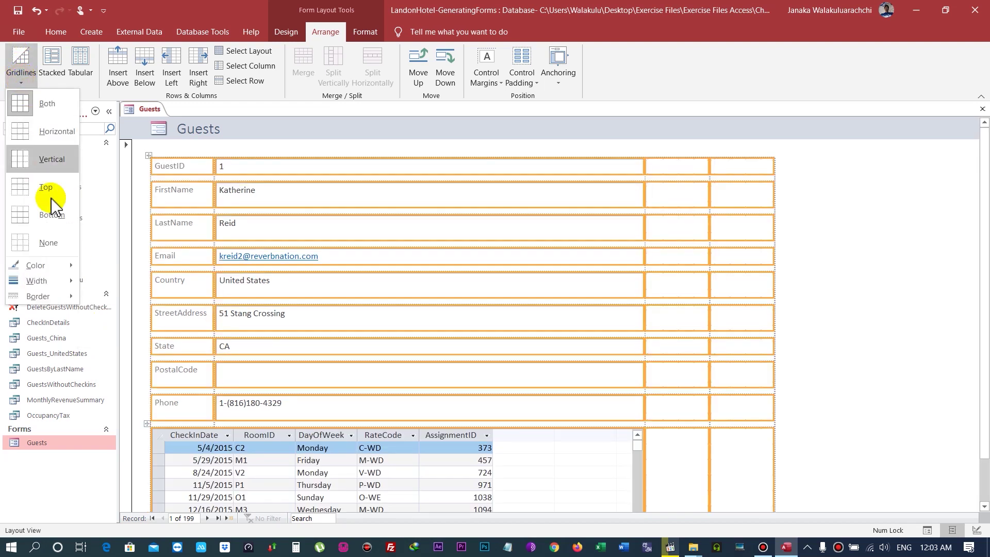
mouse_move(59, 281)
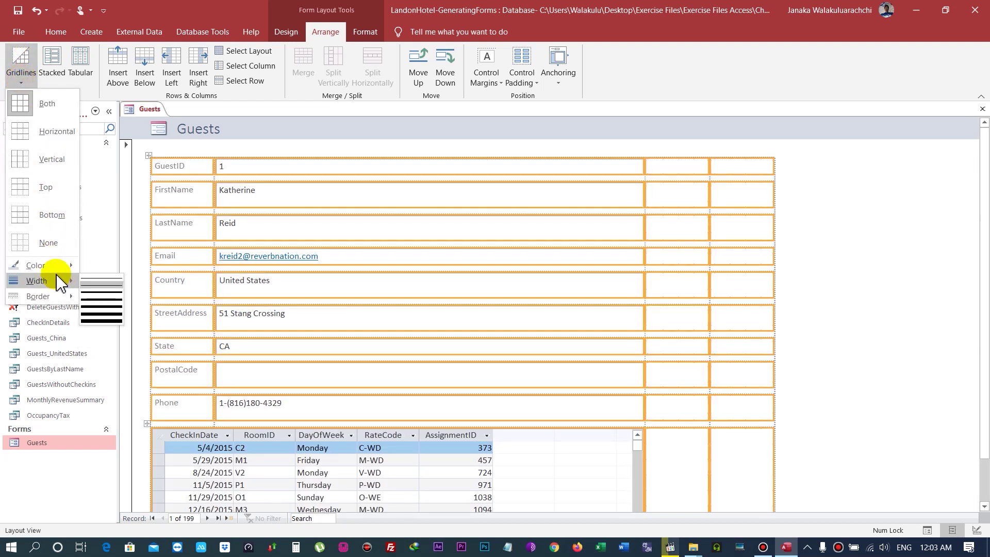
left_click(101, 281)
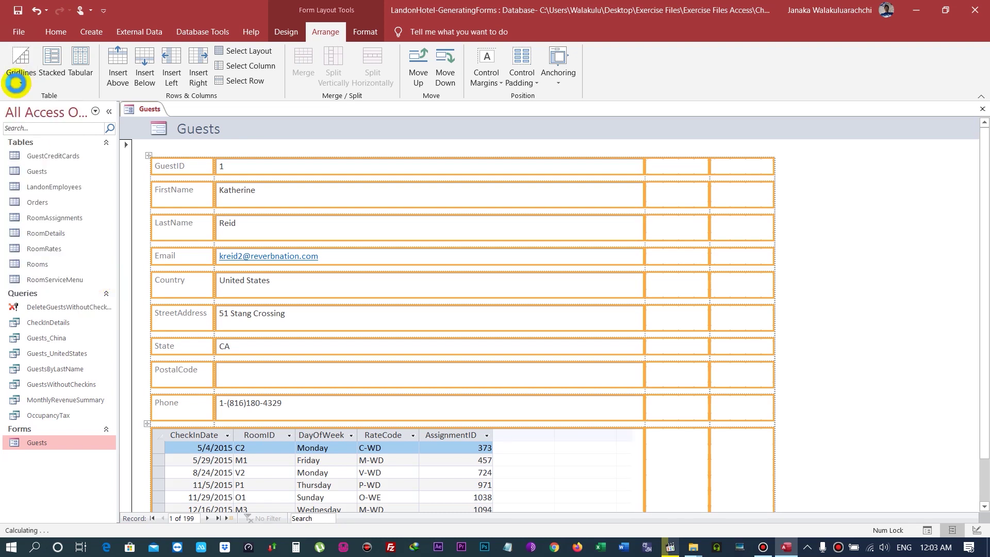
left_click(20, 76)
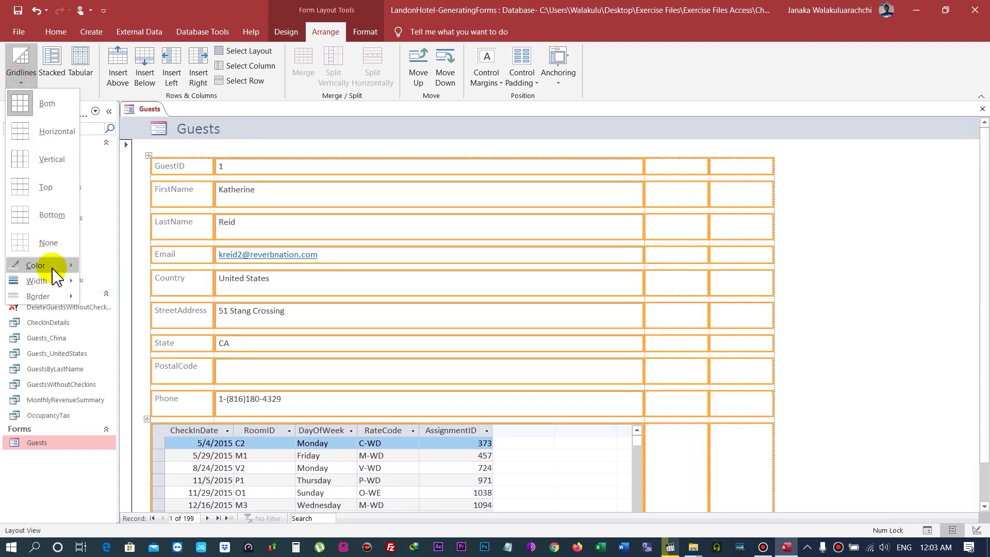
mouse_move(53, 268)
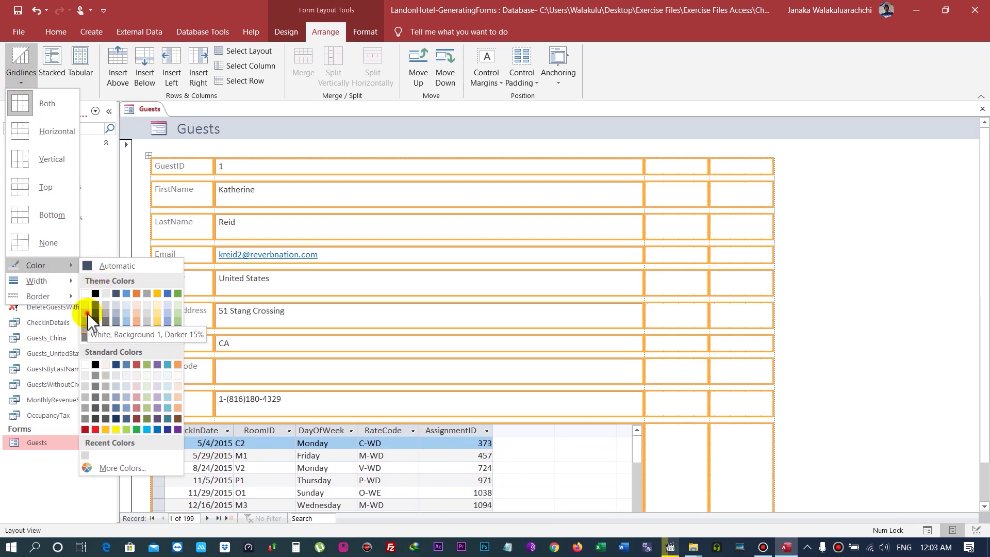
left_click(87, 313)
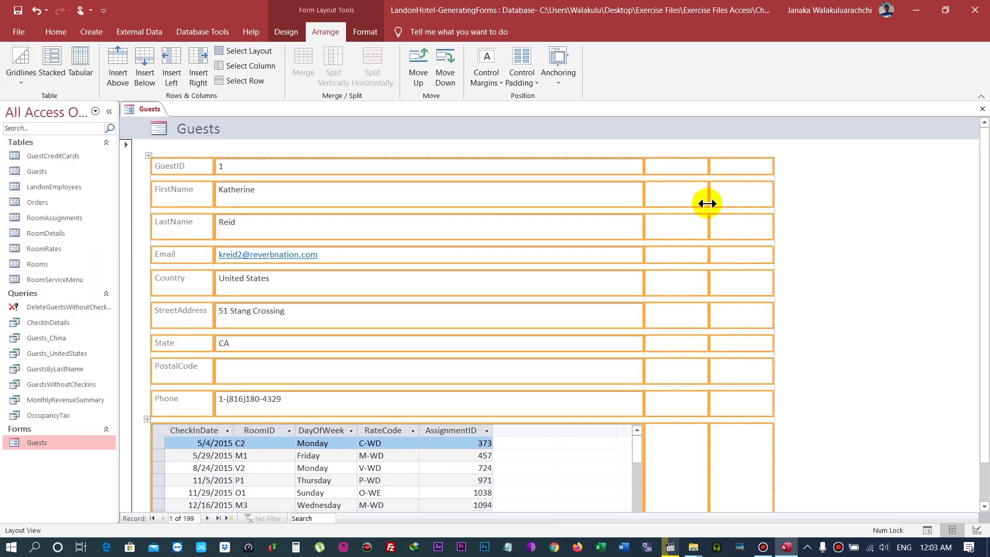
left_click(583, 198)
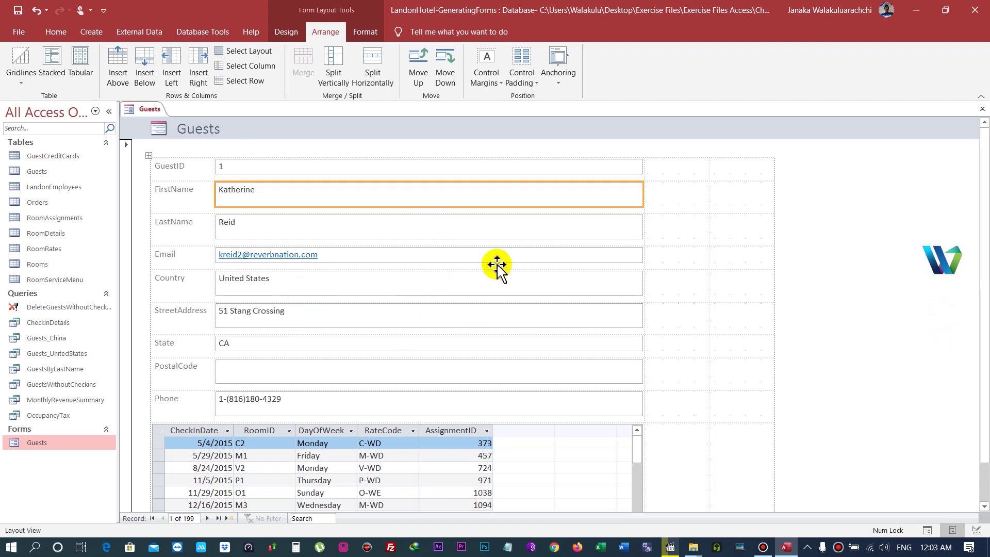
Move the LastName field into the empty cell beside the FirstName field and delete the leftover LastName label
left_click(349, 232)
left_click_drag(411, 233, 667, 196)
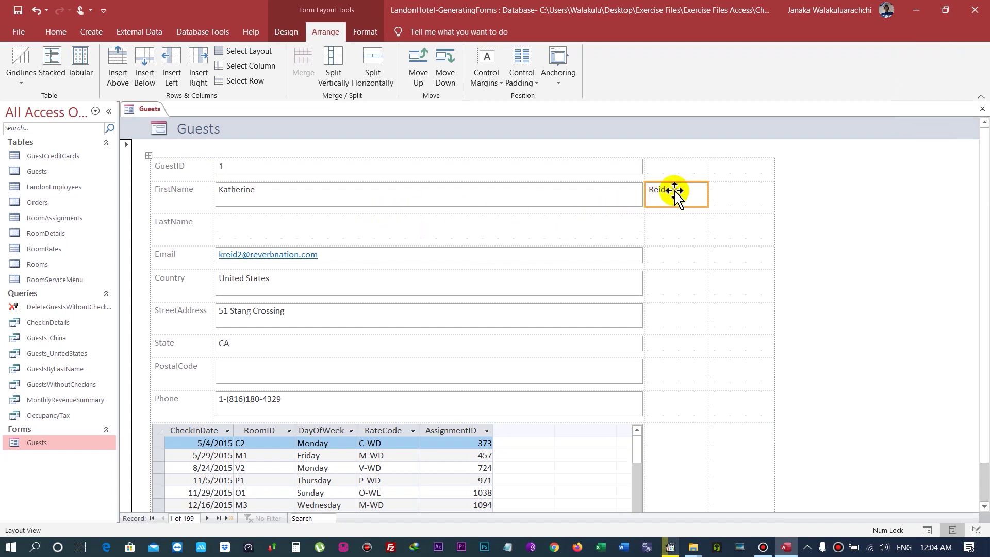
left_click(181, 225)
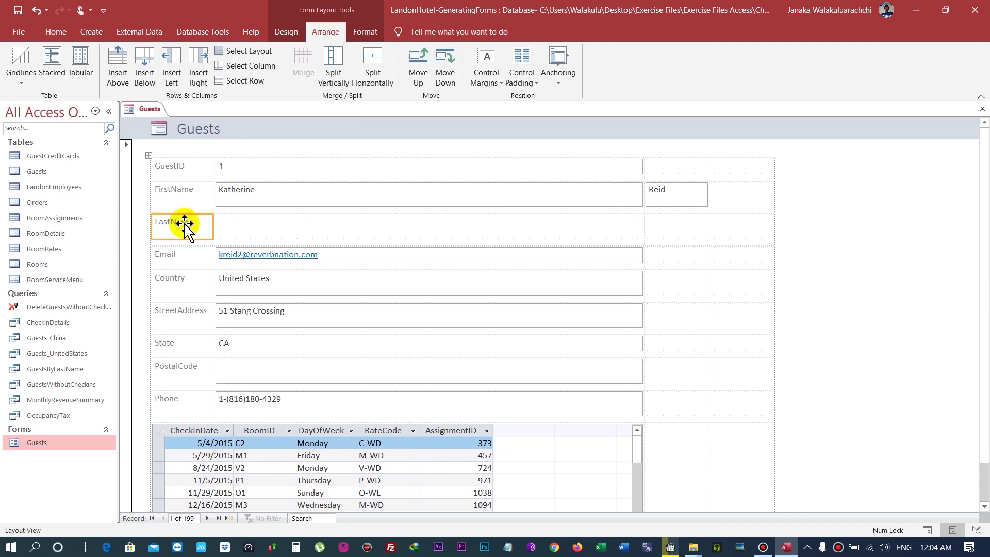
key("Delete")
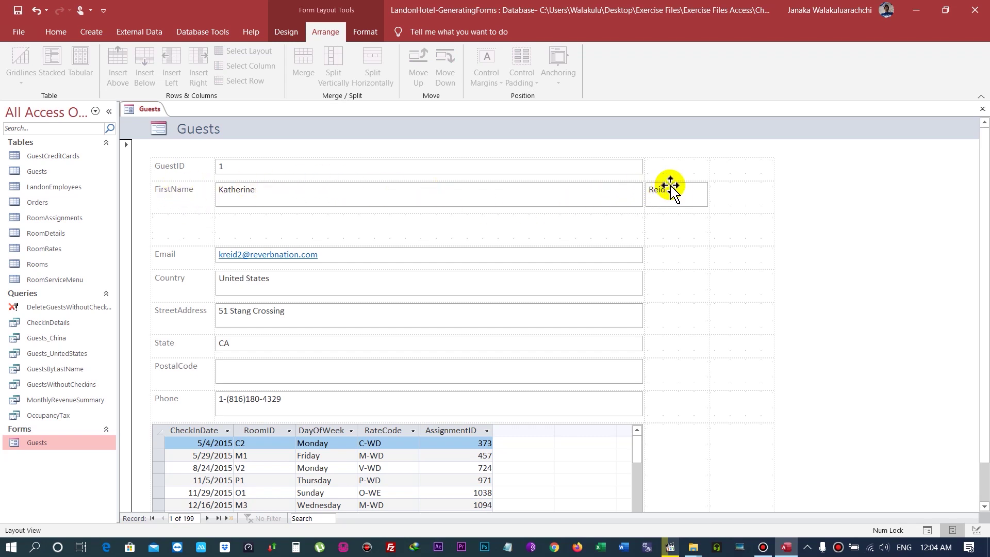
Change the FirstName label's text to Name
left_click(176, 190)
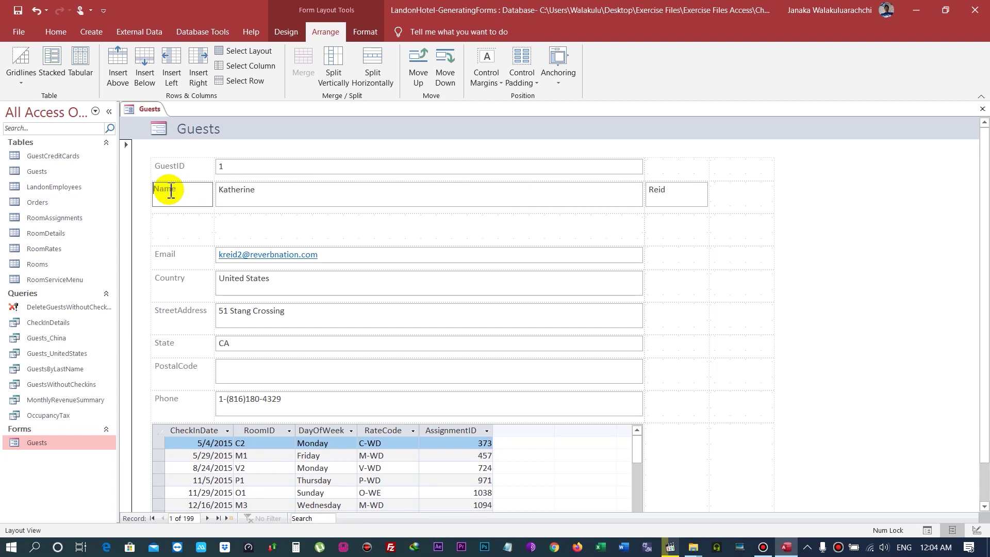
key("Return")
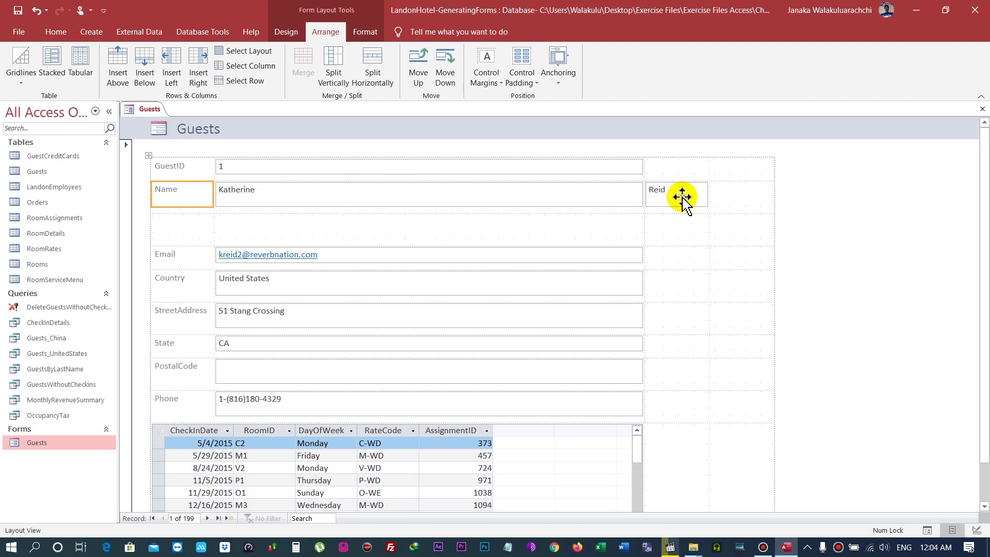
key("Scroll_Lock")
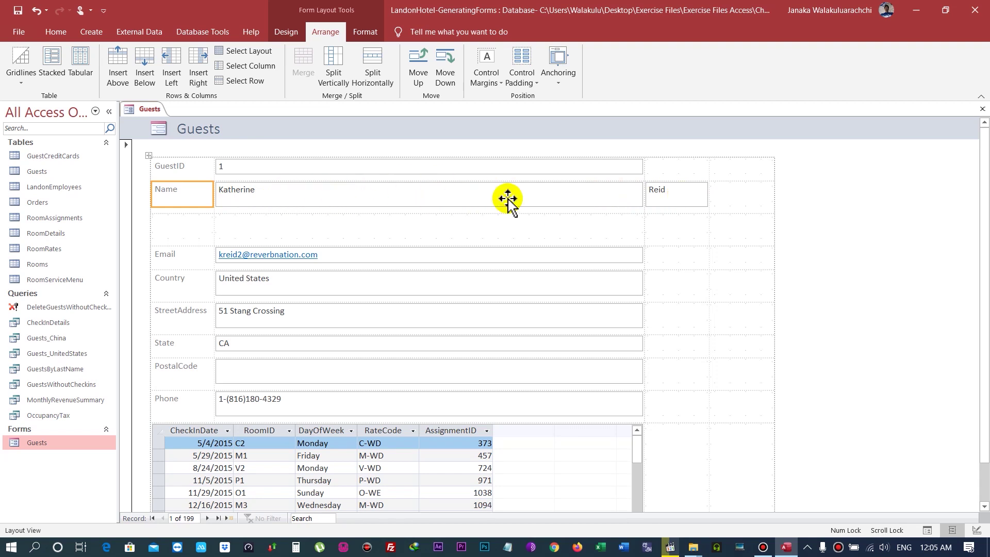
Narrow the first-name column to about a third of its width and widen the last-name column to nearly match it
left_click(616, 194)
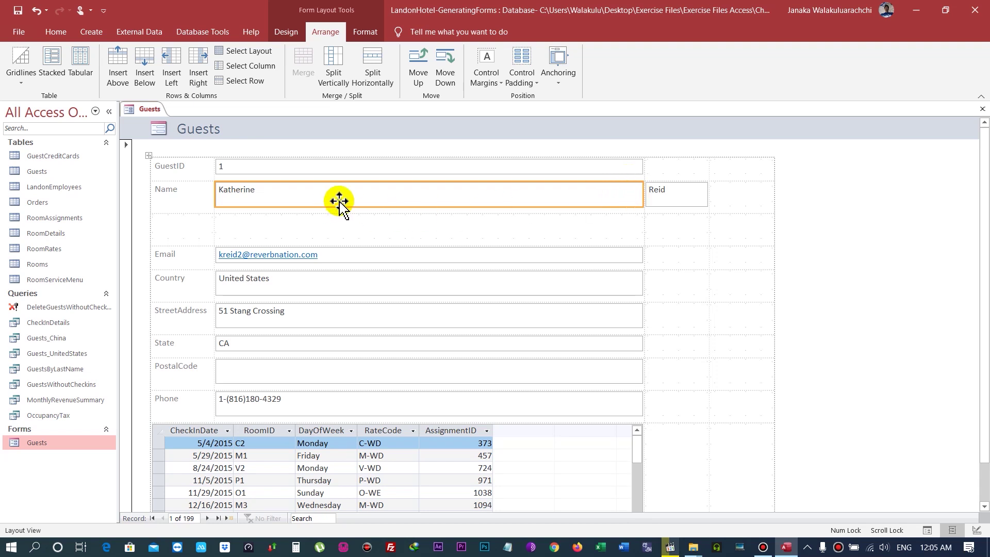
left_click(641, 195)
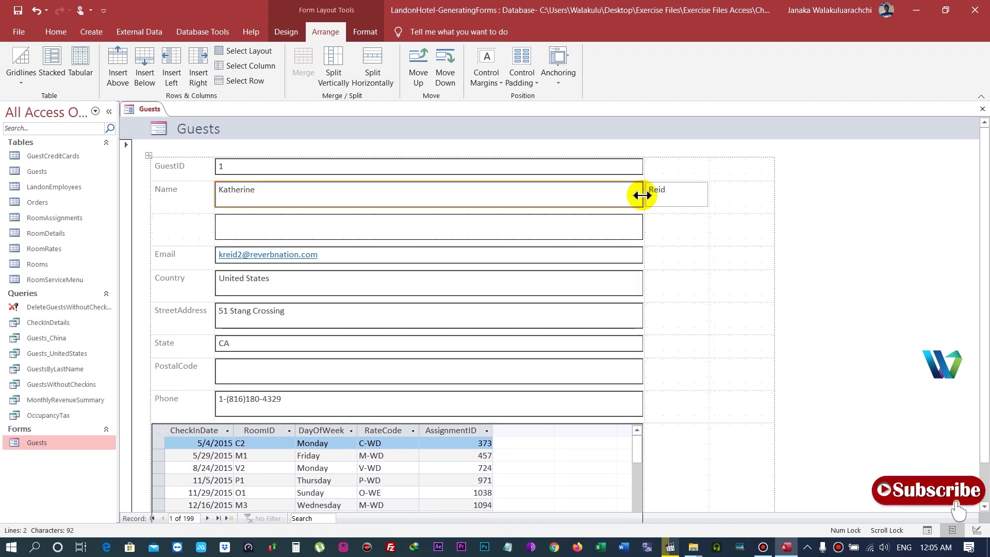
left_click_drag(639, 194, 355, 183)
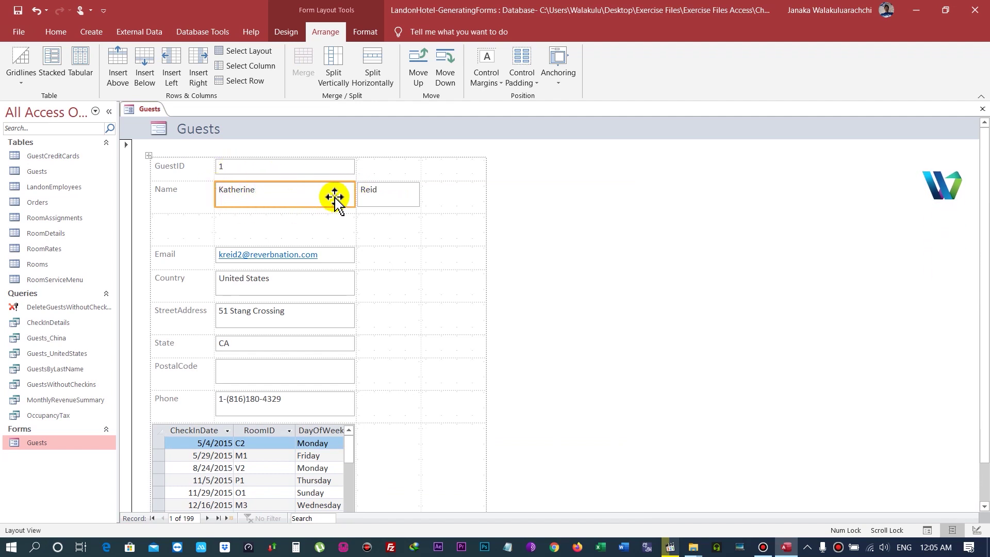
left_click(389, 195)
left_click_drag(418, 193, 490, 190)
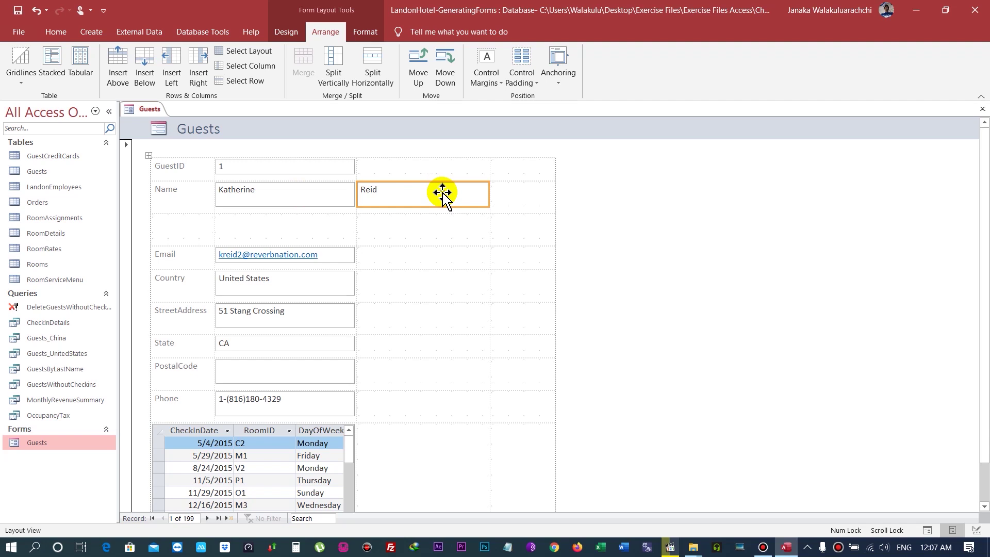
Step forward through the guest records to record 11 to check how the names fit the resized fields
left_click(208, 519)
left_click(208, 518)
left_click(207, 518)
left_click(208, 518)
left_click(208, 518)
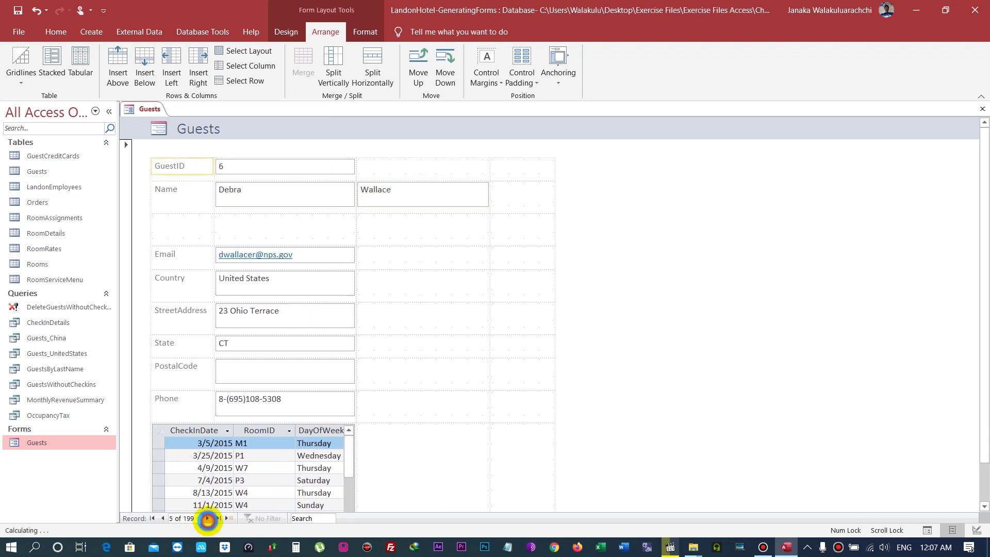
left_click(207, 519)
left_click(208, 518)
left_click(208, 518)
left_click(208, 519)
left_click(208, 518)
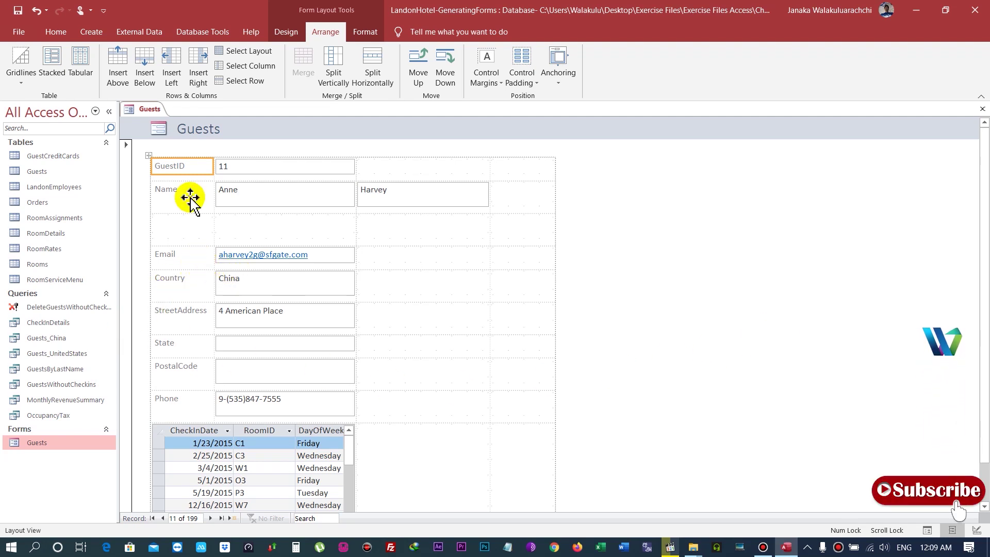
Move the Email label and field into the empty row below Name, and the Phone label and field into the row below Email
left_click(188, 260)
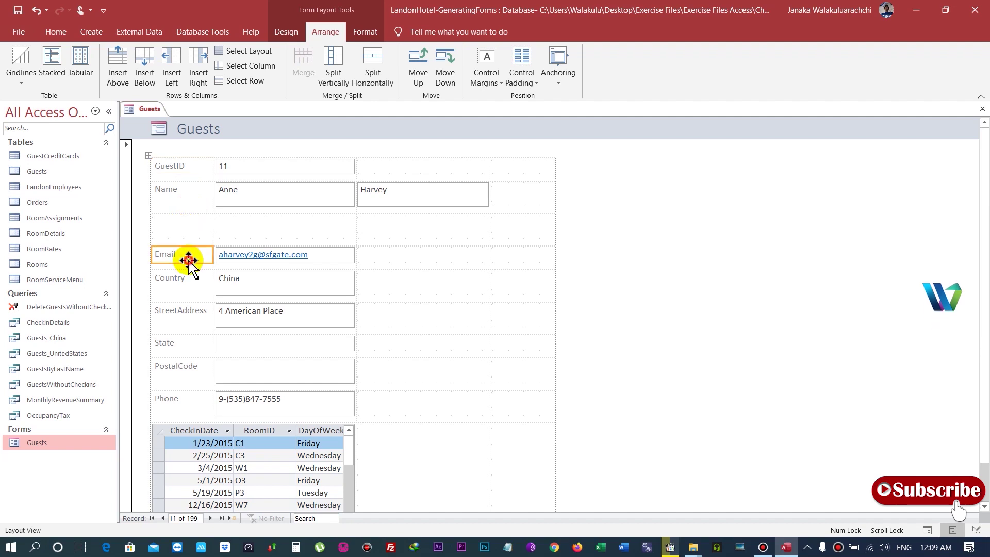
left_click_drag(188, 256, 195, 229)
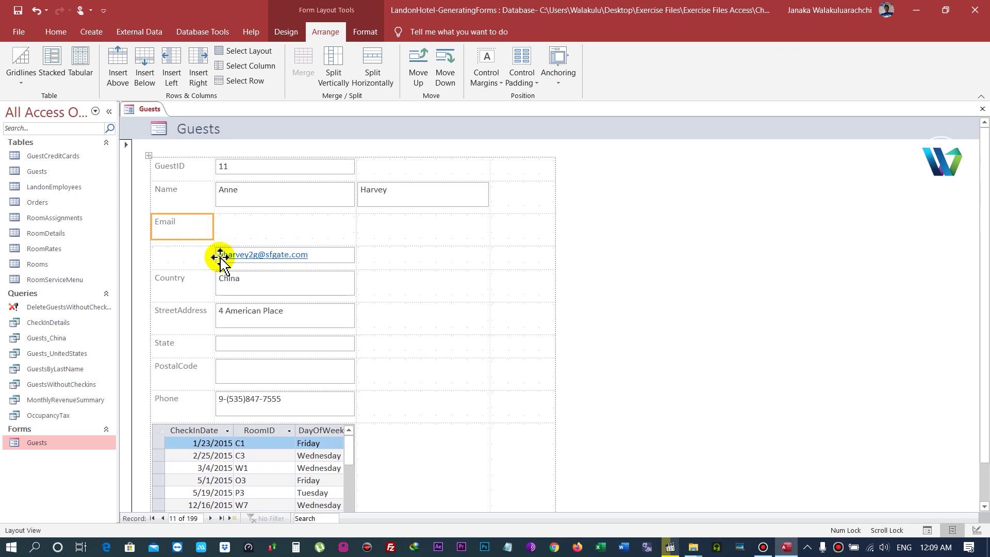
left_click_drag(321, 253, 320, 231)
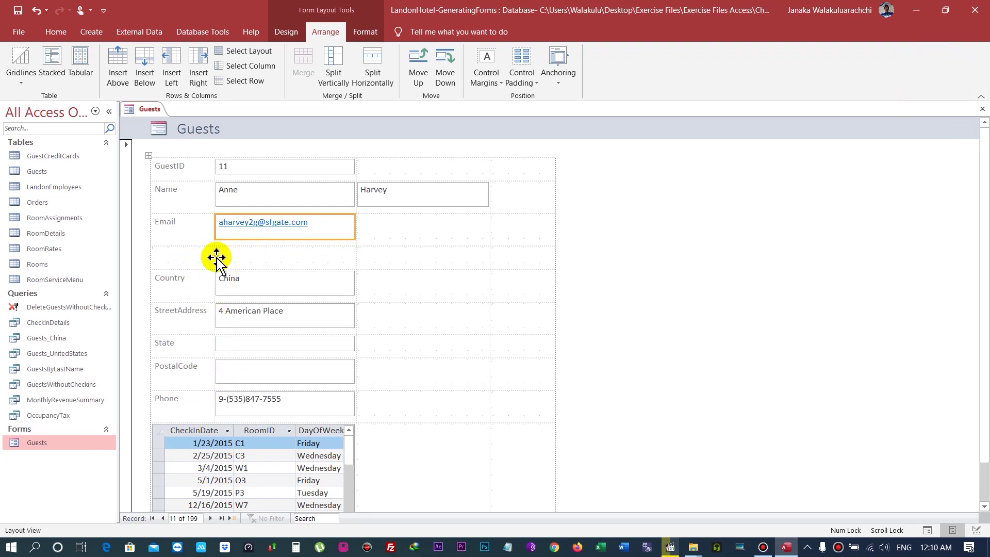
left_click(188, 404)
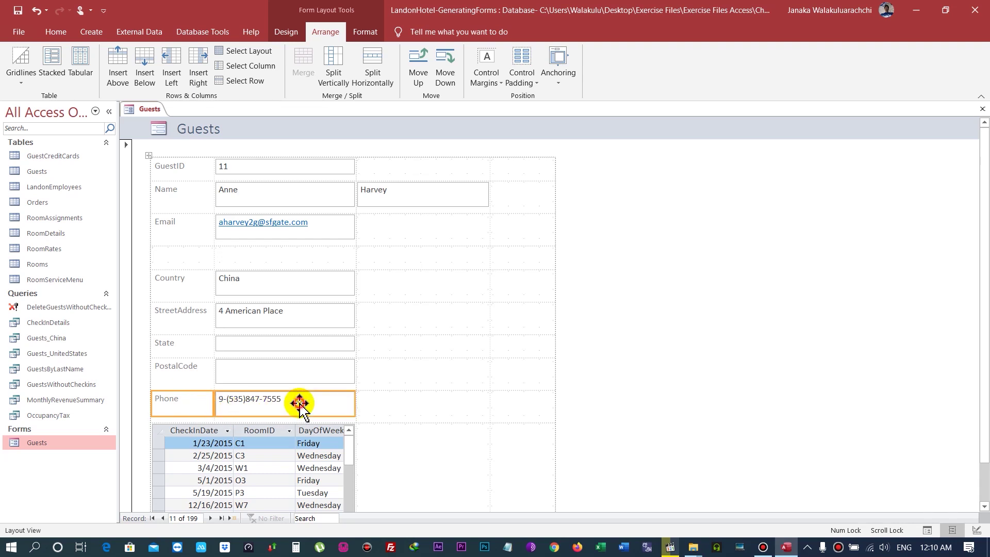
left_click_drag(283, 403, 281, 256)
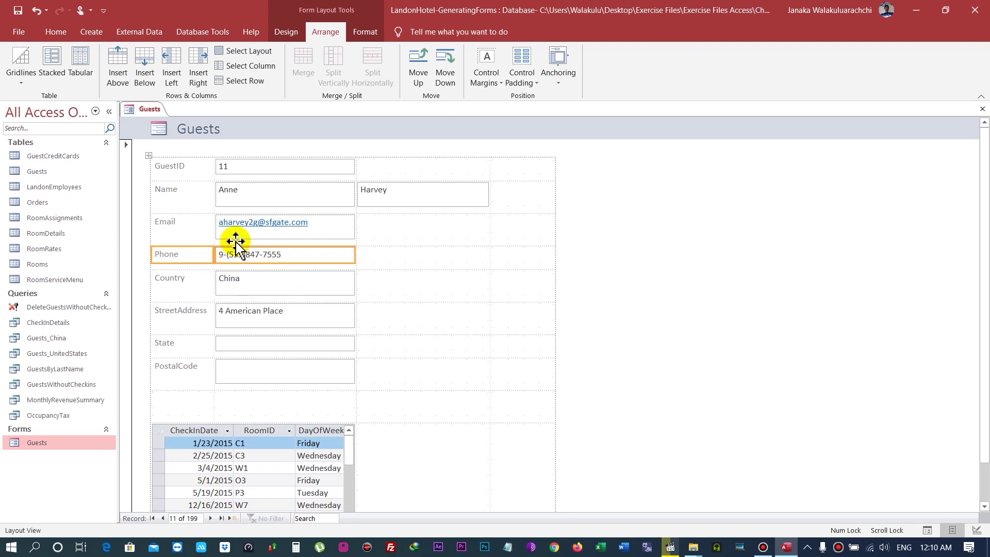
Shift the Country, StreetAddress, State and PostalCode labels and fields together one column to the right
left_click(201, 291)
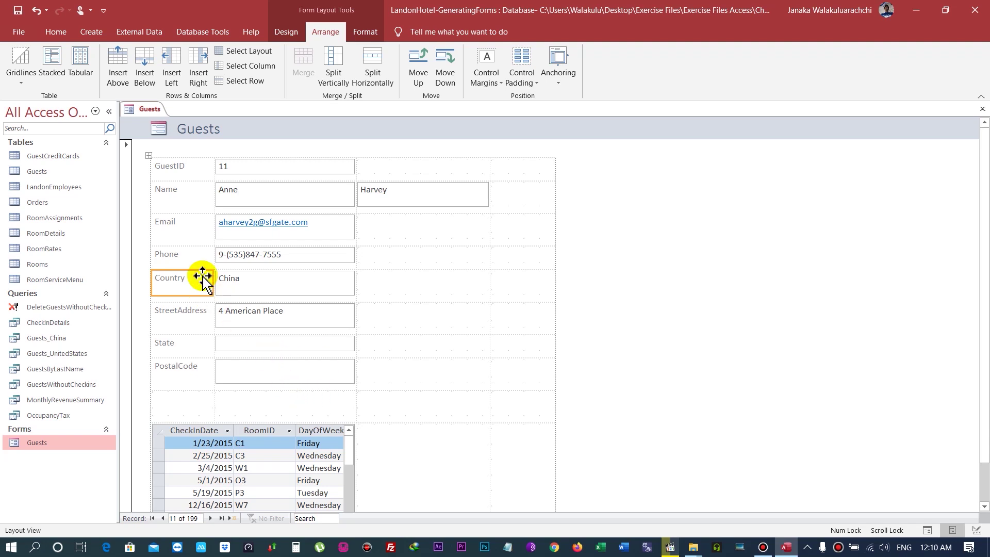
left_click(292, 373, "shift")
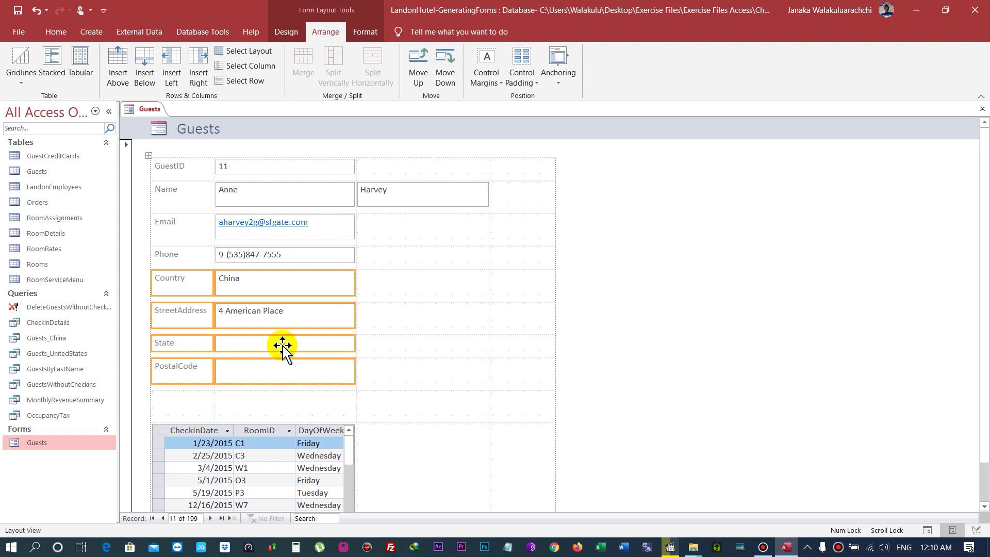
left_click_drag(246, 286, 385, 288)
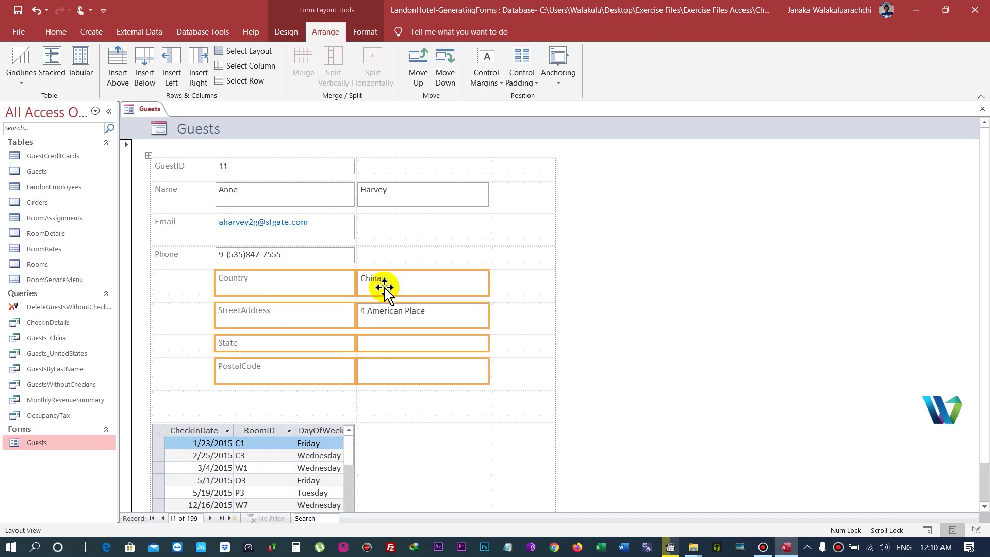
Merge the room assignments subform's cell with the two empty cells beside it so the subform spans the full layout width
left_click(475, 380)
scroll(438, 416, "down", 1)
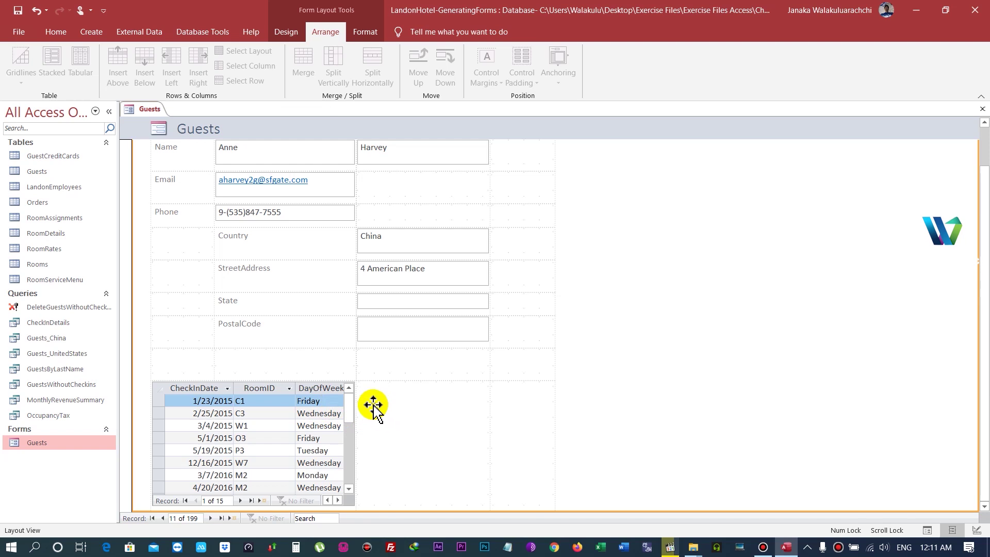
scroll(329, 361, "up", 2)
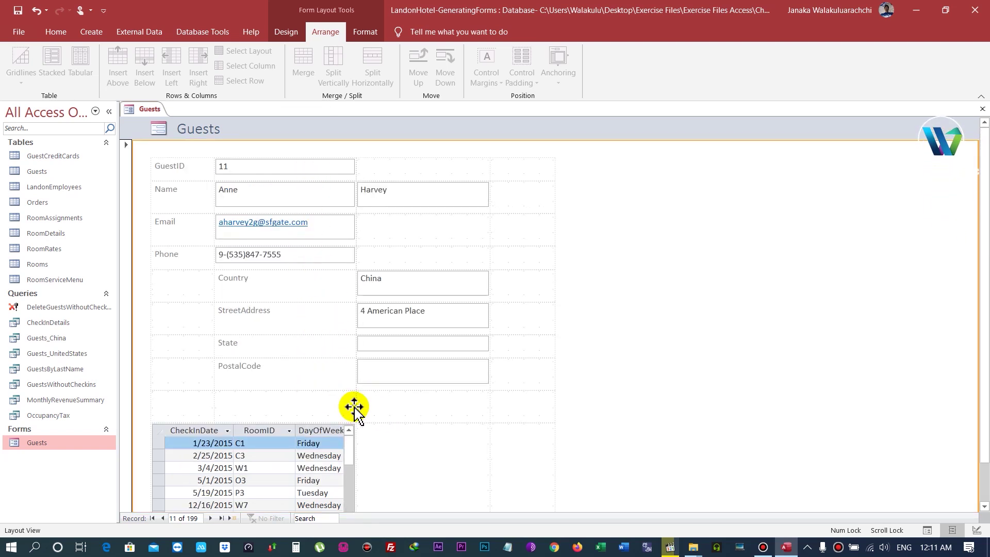
scroll(346, 433, "down", 2)
scroll(330, 408, "down", 2)
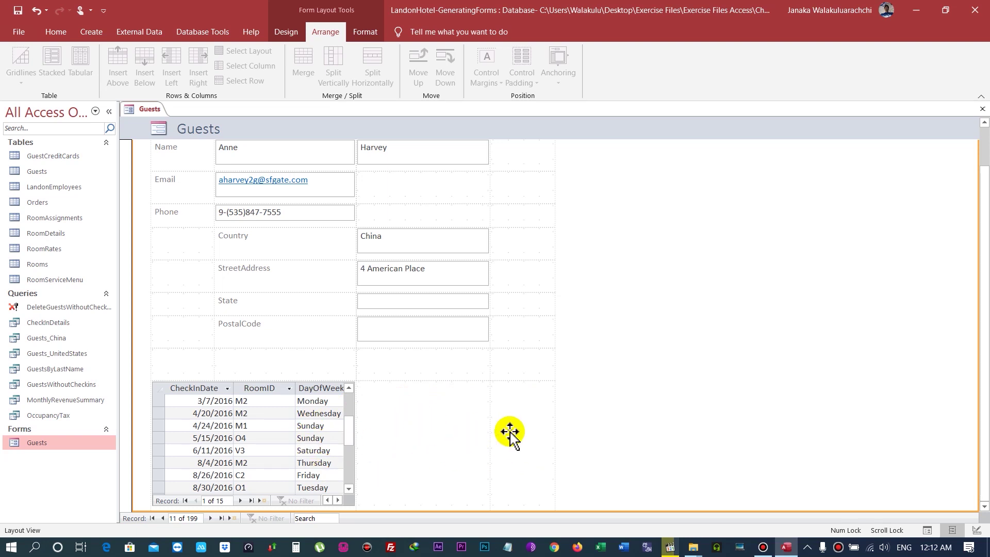
left_click(267, 426)
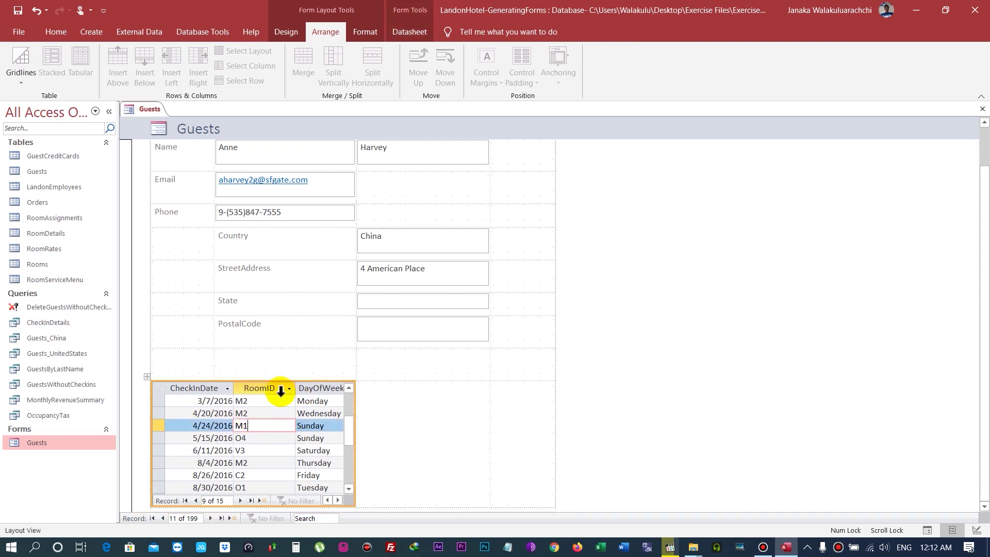
left_click(492, 433, "shift")
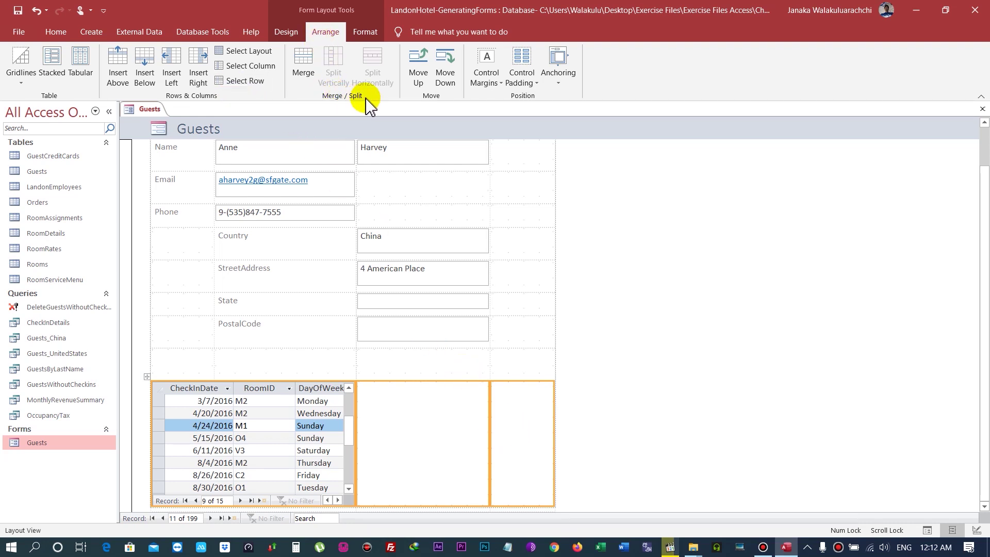
left_click(305, 70)
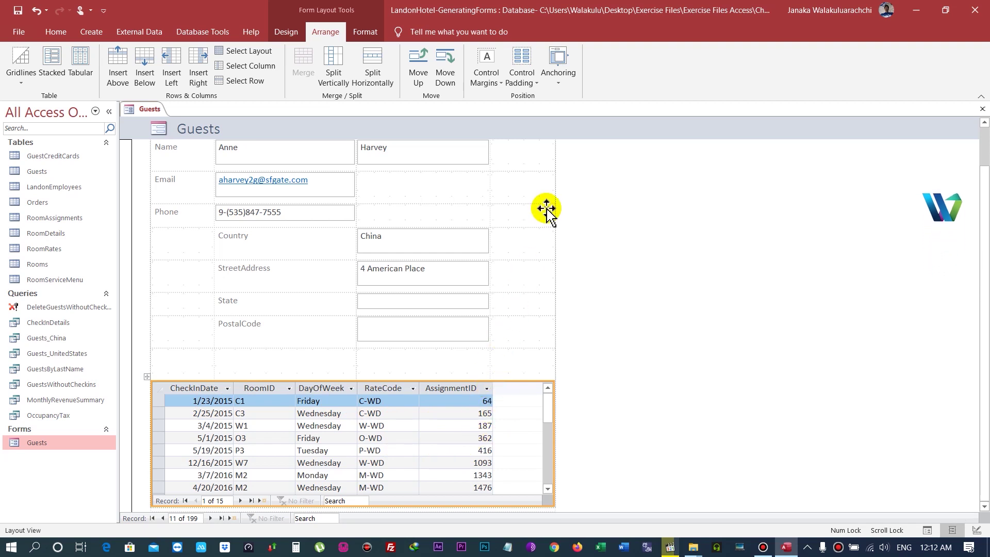
Narrow the layout's empty last column to about half its width
scroll(544, 232, "up", 2)
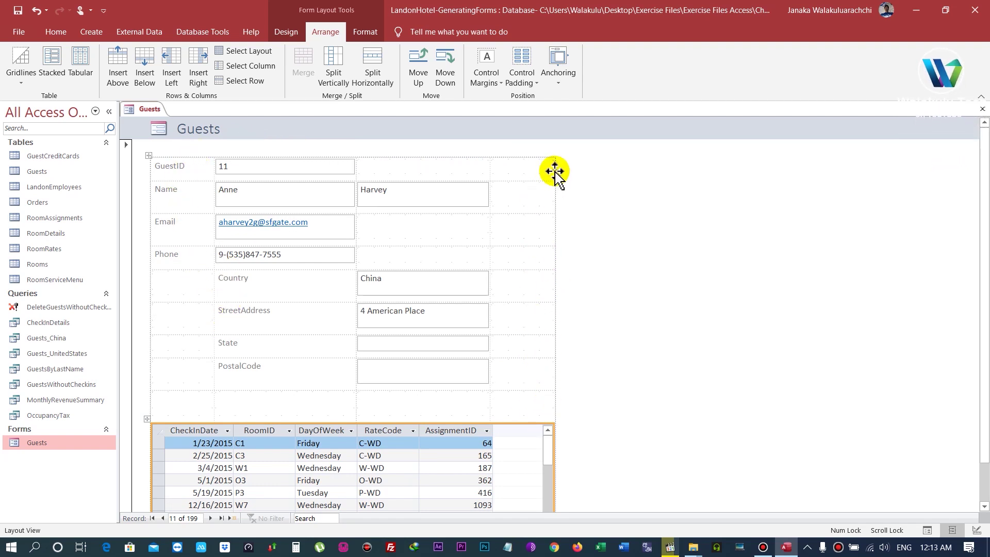
left_click(552, 315)
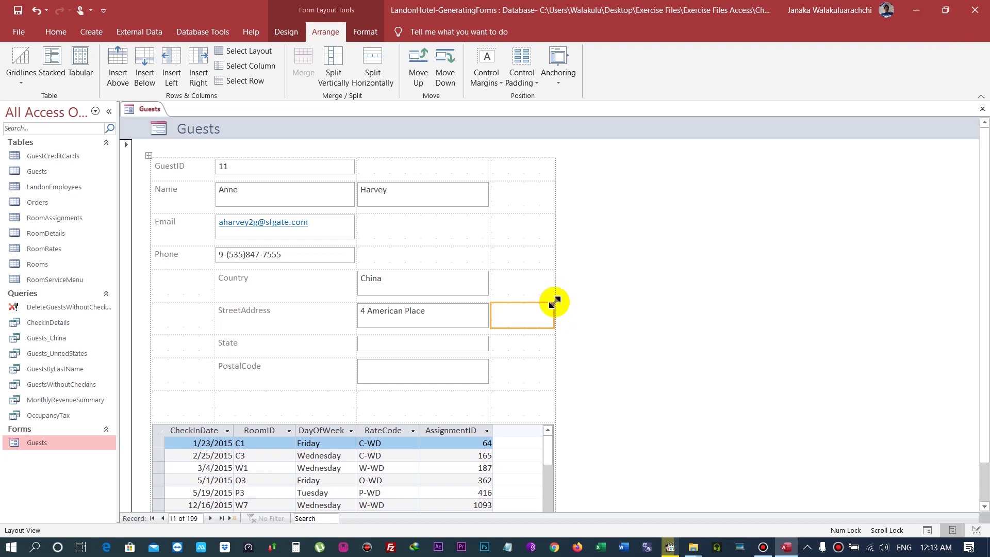
left_click_drag(555, 315, 523, 315)
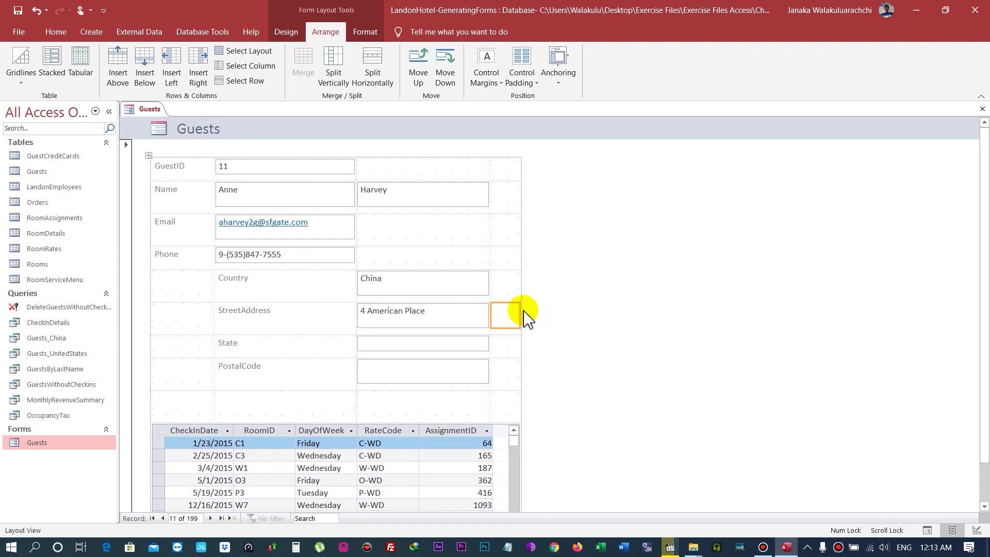
scroll(536, 281, "down", 1)
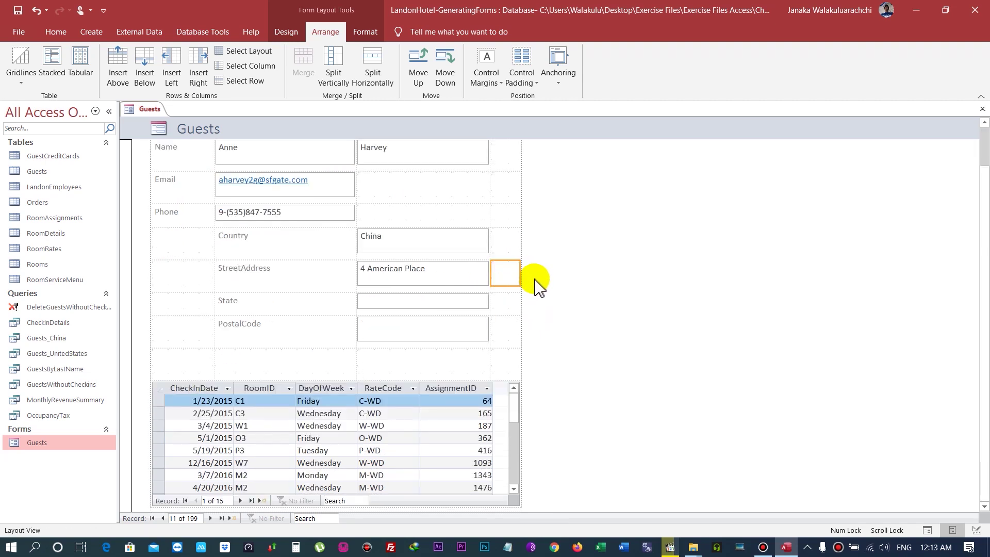
scroll(493, 286, "up", 1)
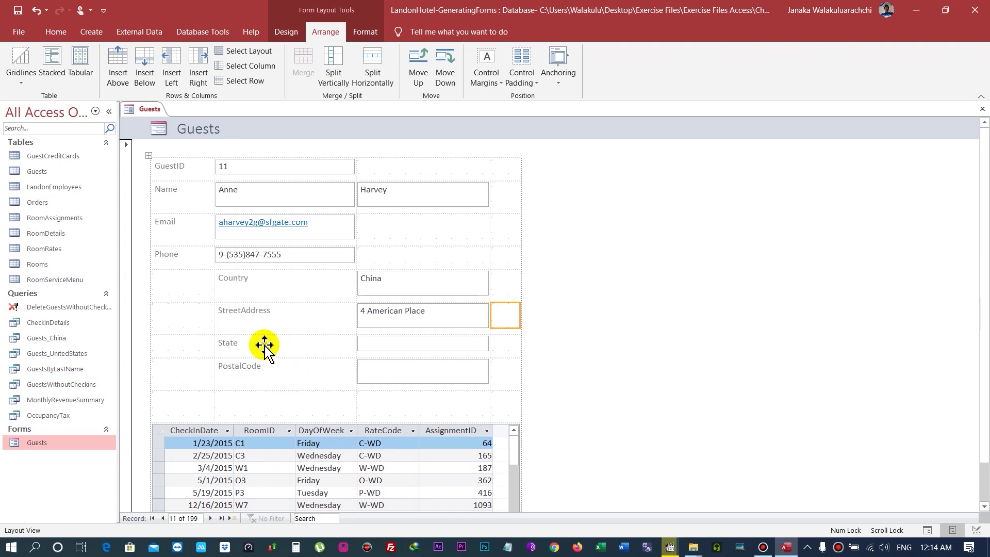
scroll(306, 453, "down", 3)
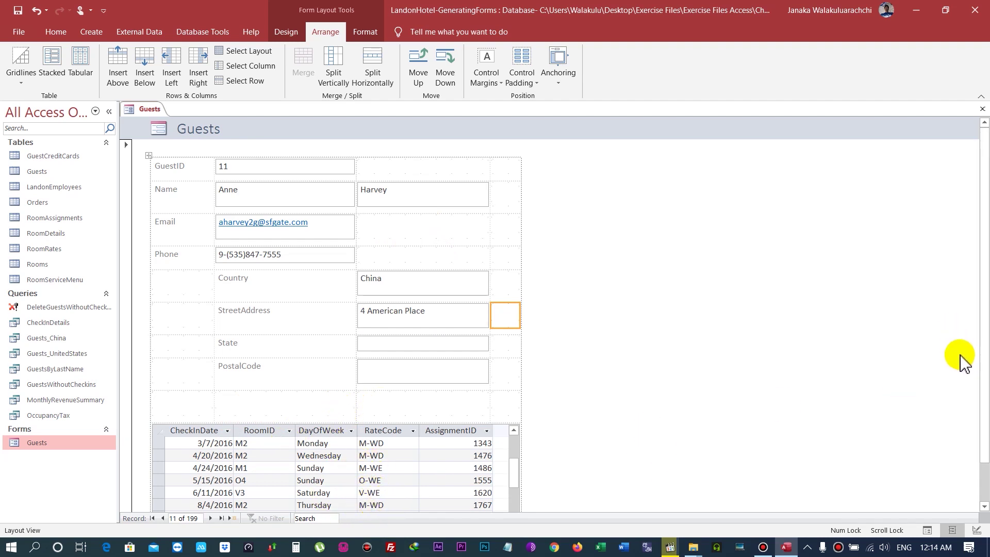
Shrink the empty row between PostalCode and the subform to about a third of its height
left_click_drag(312, 407, 305, 406)
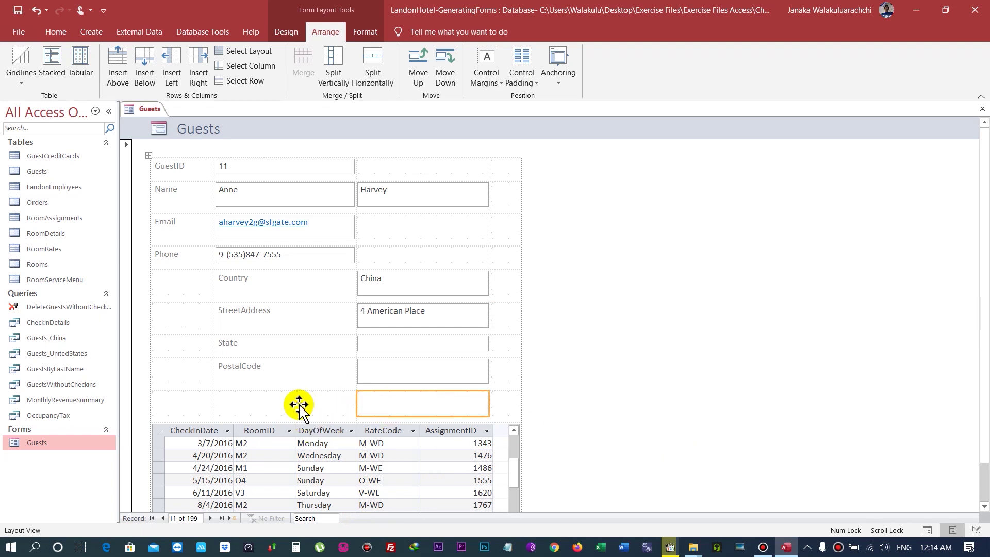
left_click(290, 405)
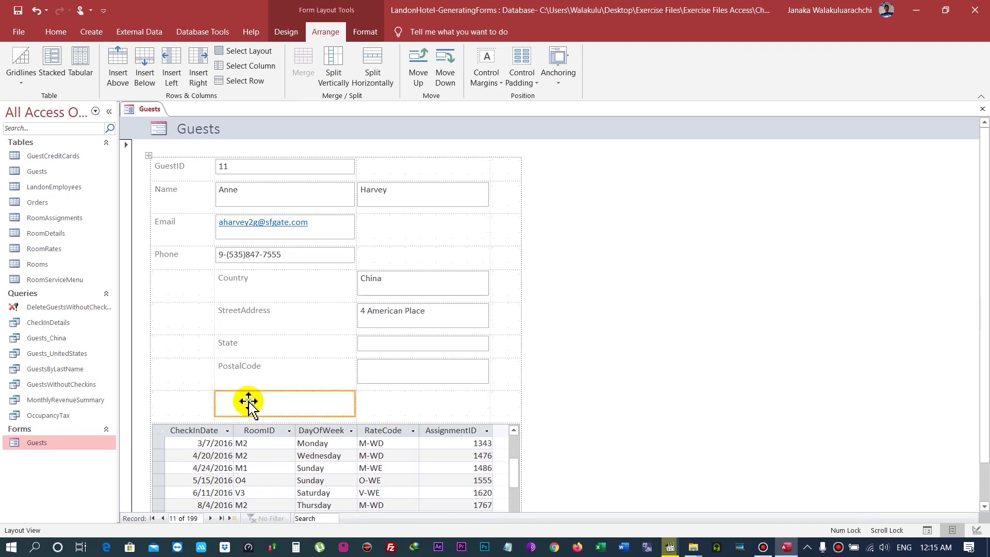
left_click_drag(290, 416, 294, 396)
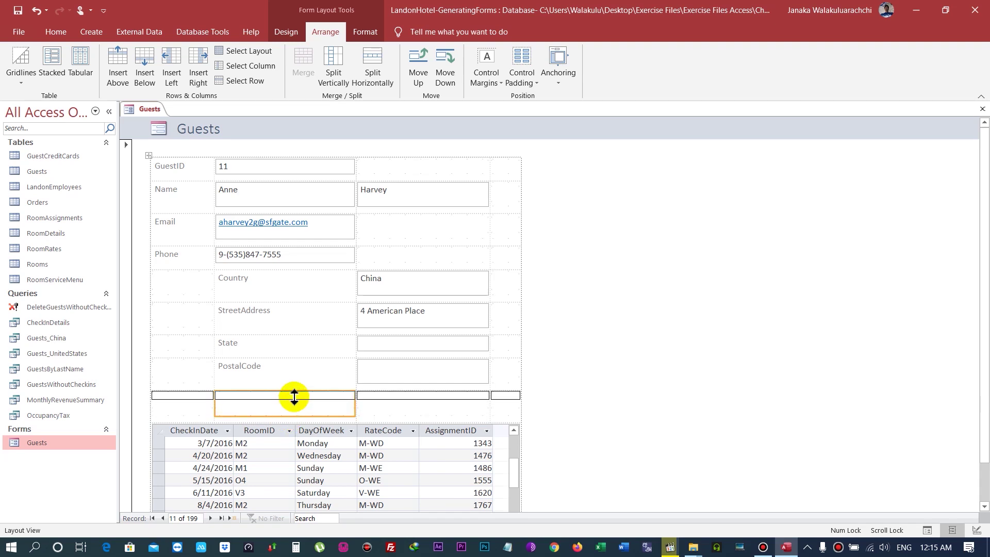
left_click_drag(294, 396, 295, 397)
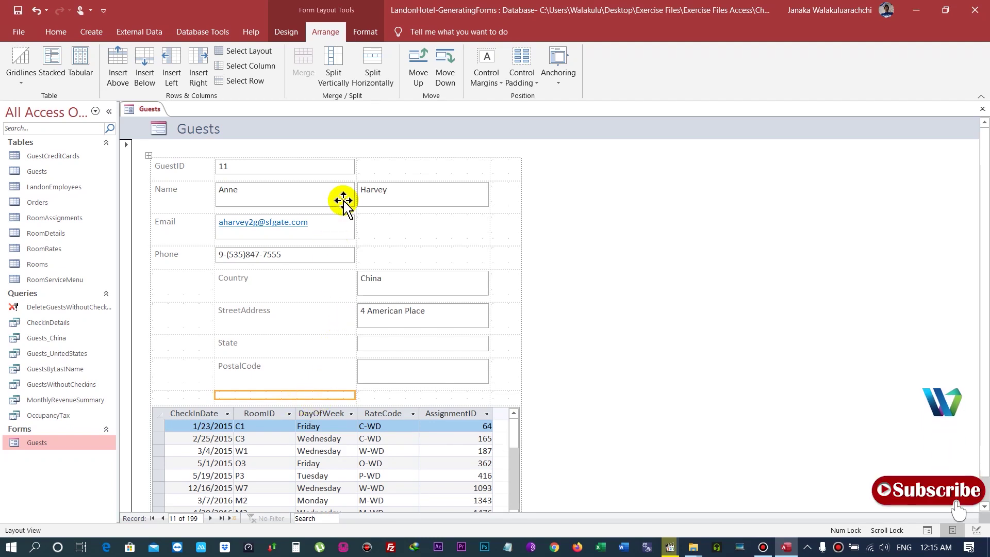
Reduce the heights of the Name and Email rows so each field fits a single line of text
left_click(372, 204)
left_click_drag(371, 204, 377, 220)
left_click(379, 222)
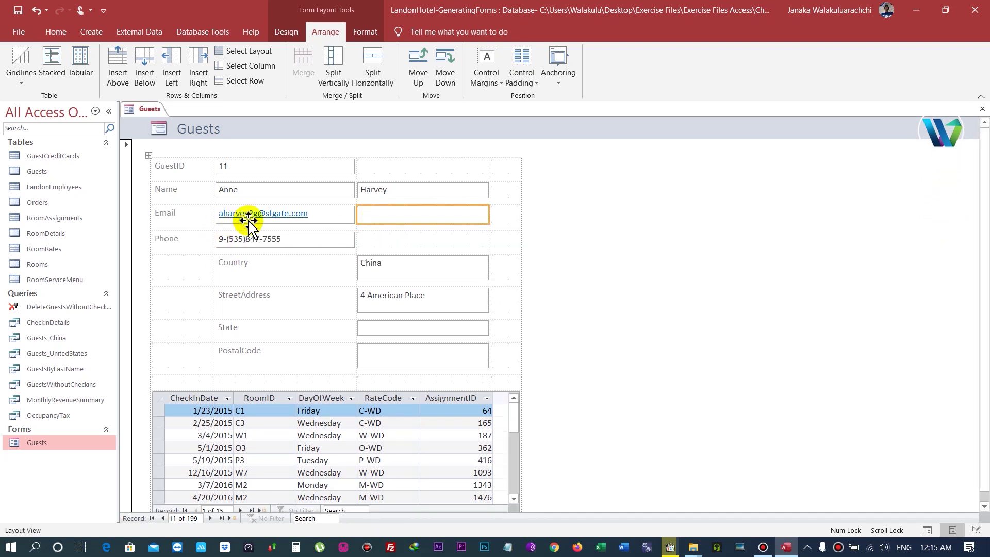
Select every control on the form, try None as the control padding and replace it with Narrow
left_click(336, 270)
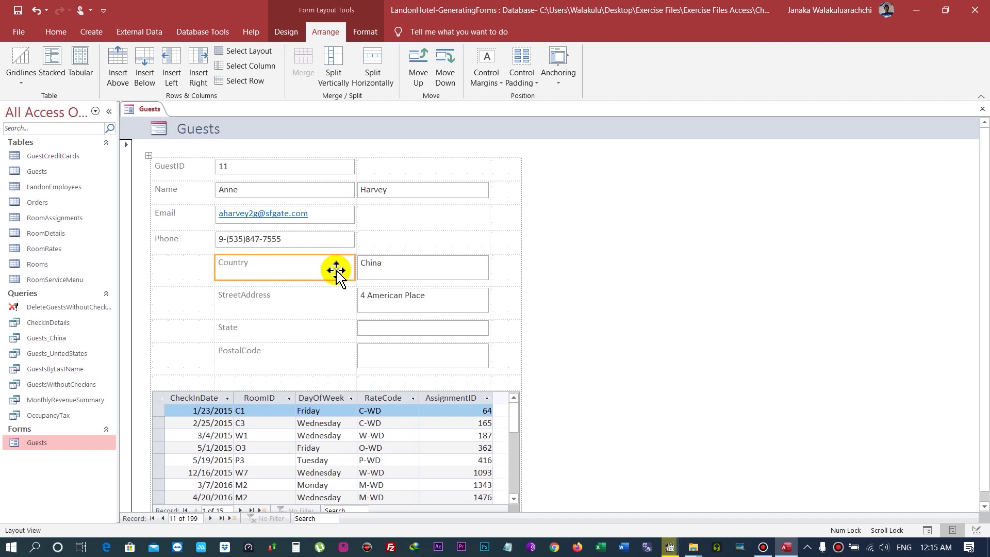
key("ctrl+a")
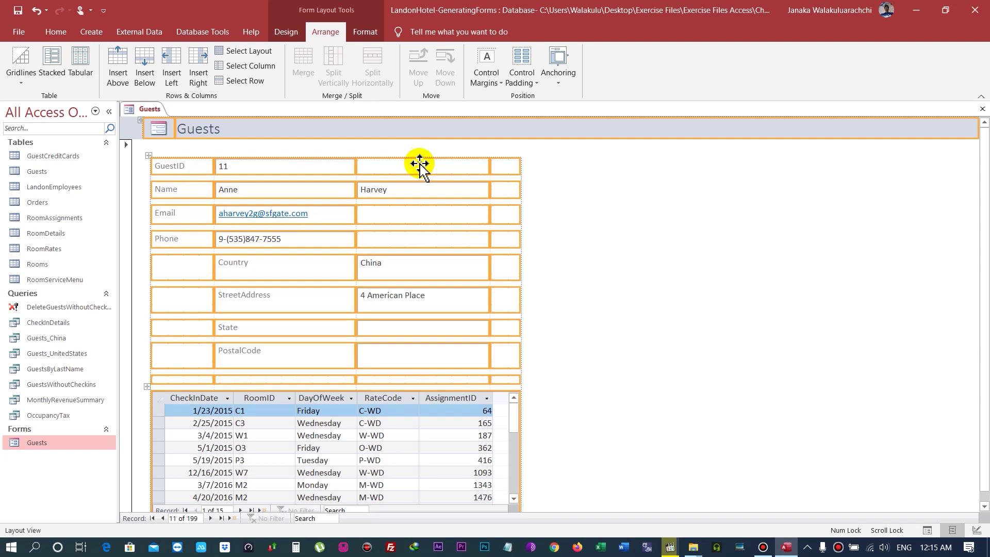
scroll(469, 350, "down", 1)
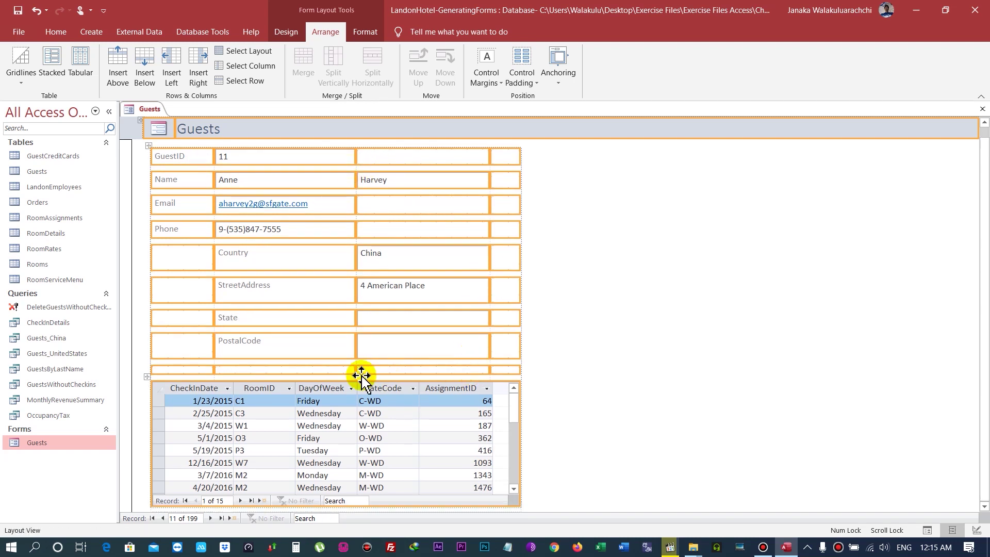
scroll(364, 355, "up", 1)
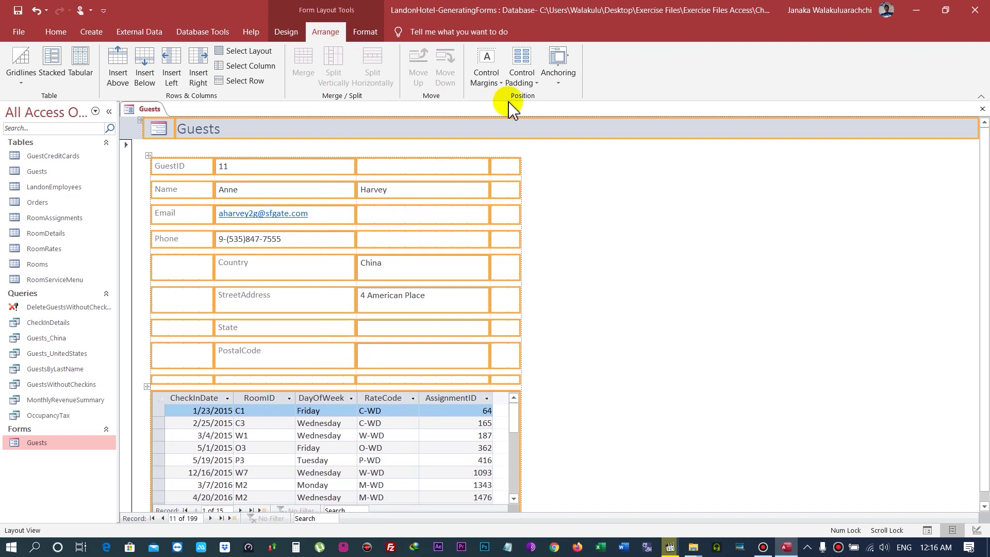
left_click(531, 85)
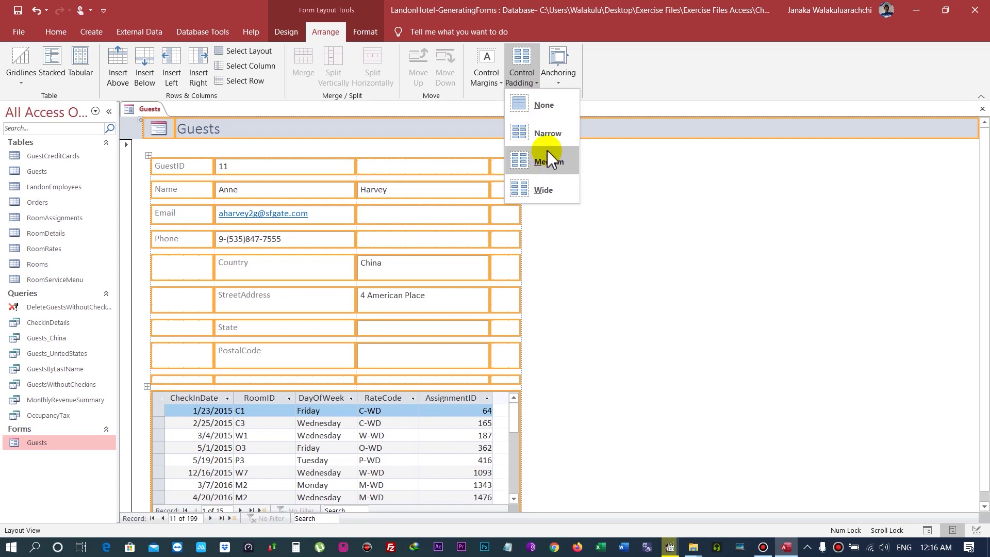
left_click(545, 106)
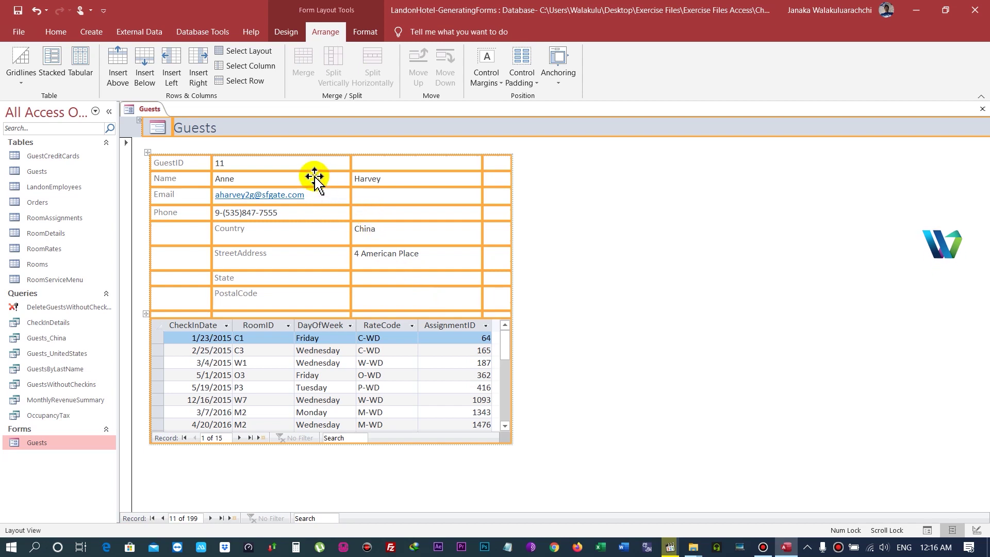
left_click(528, 86)
left_click(550, 135)
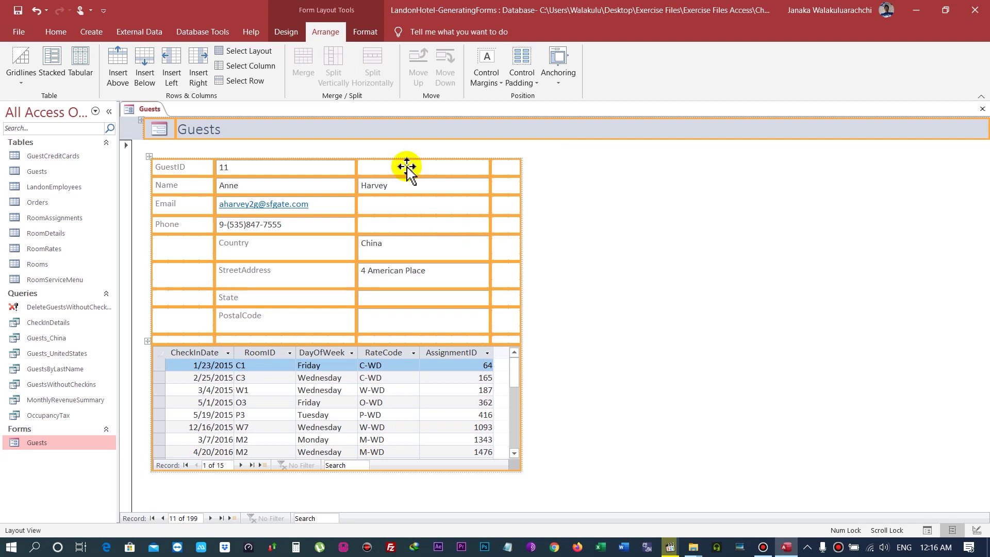
Try the Medium and Wide control padding on all the selected controls
left_click(522, 64)
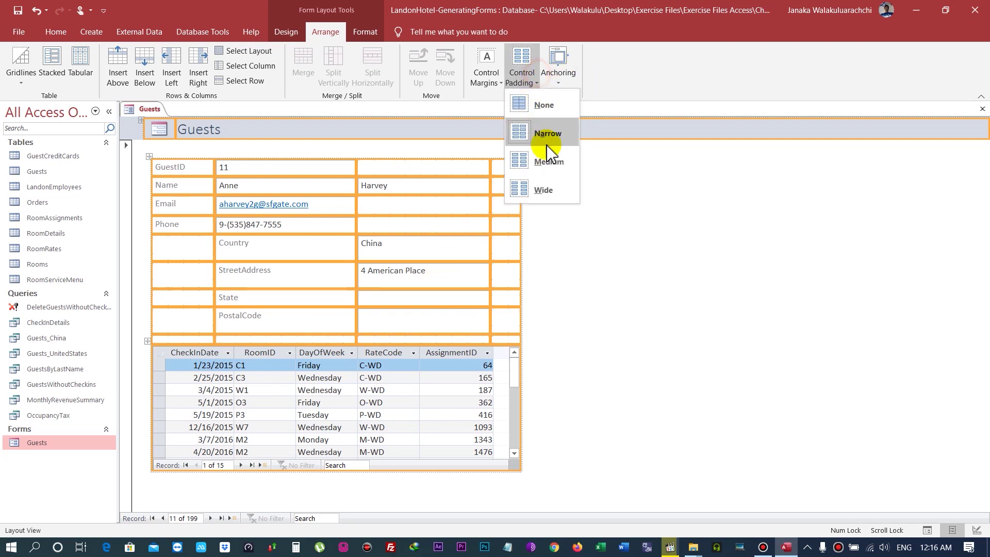
left_click(570, 161)
left_click(522, 67)
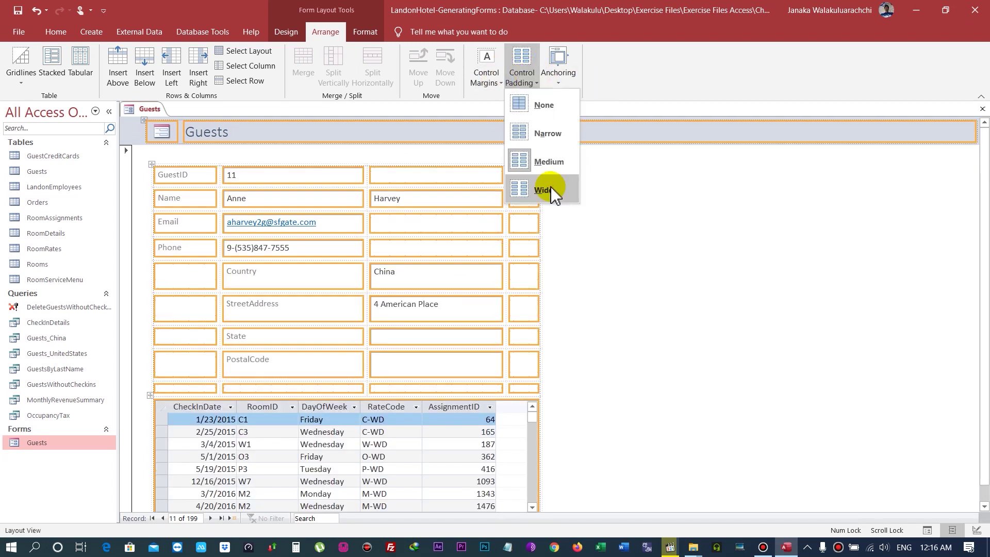
left_click(552, 187)
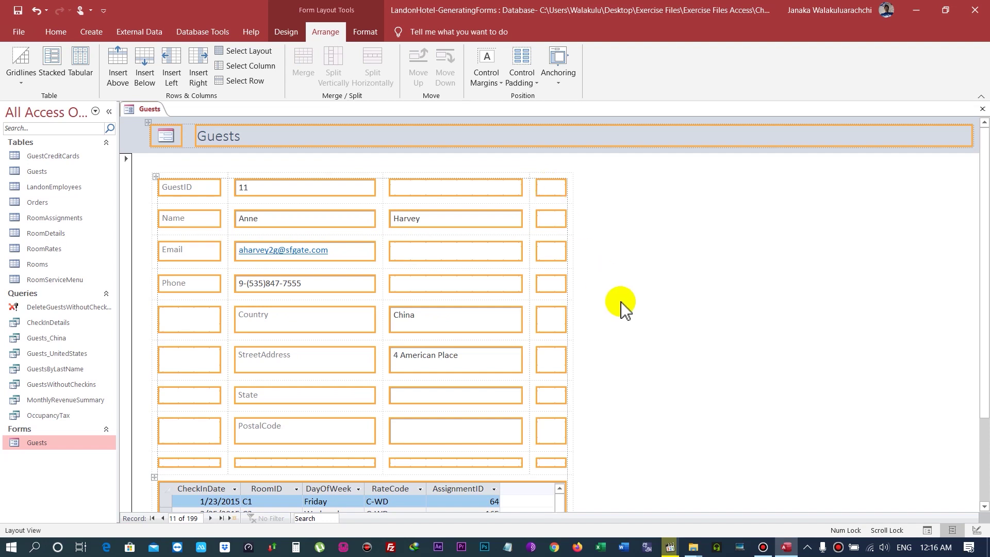
Set the control padding of all selected controls back to Narrow and clear the selection
left_click(522, 67)
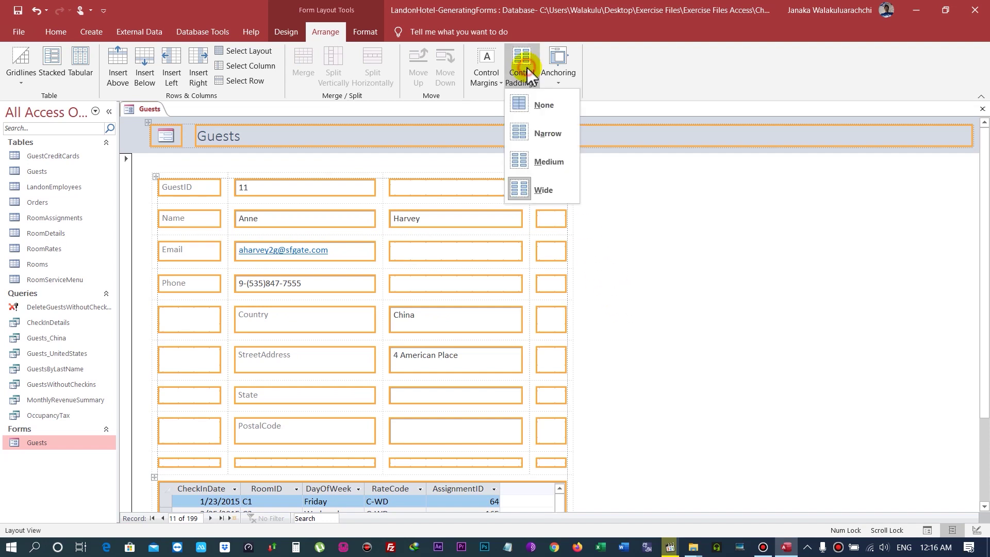
left_click(548, 135)
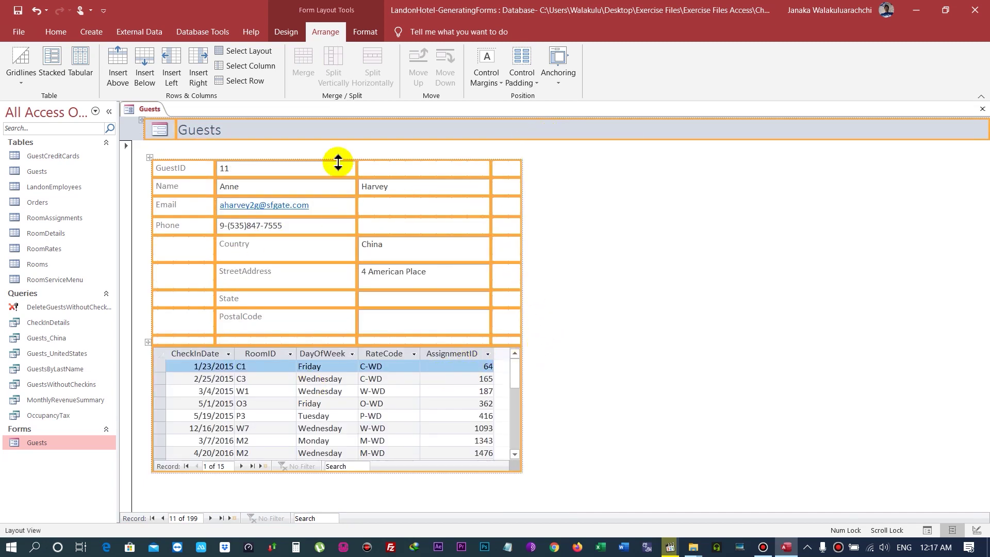
left_click(530, 199)
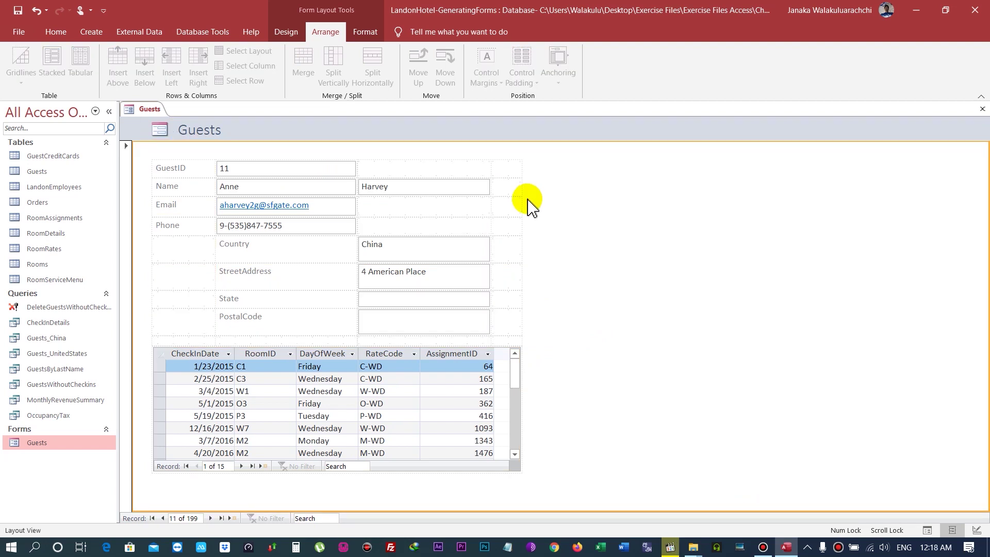
Switch the Guests form to Form View to check the compact layout and its gridlines
left_click(49, 34)
left_click(18, 72)
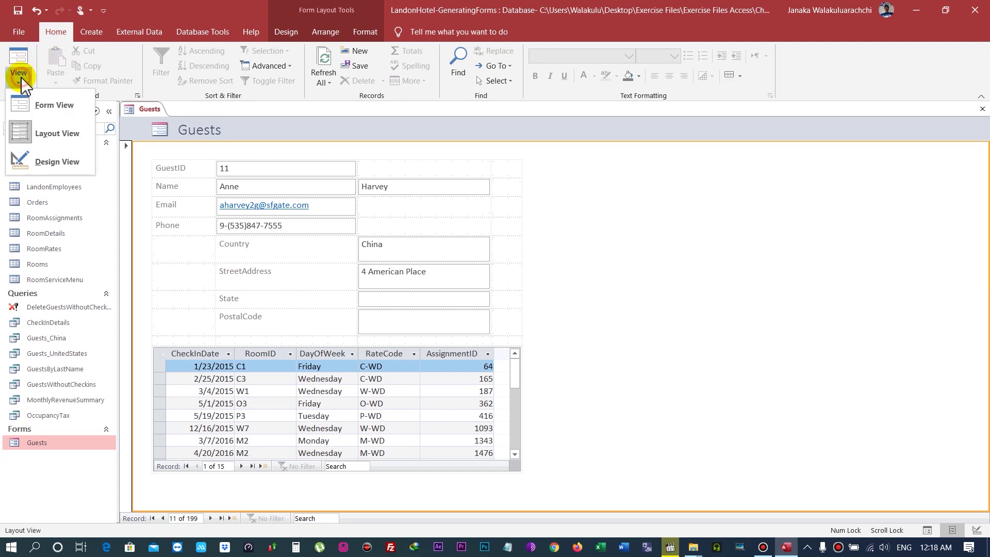
left_click(46, 103)
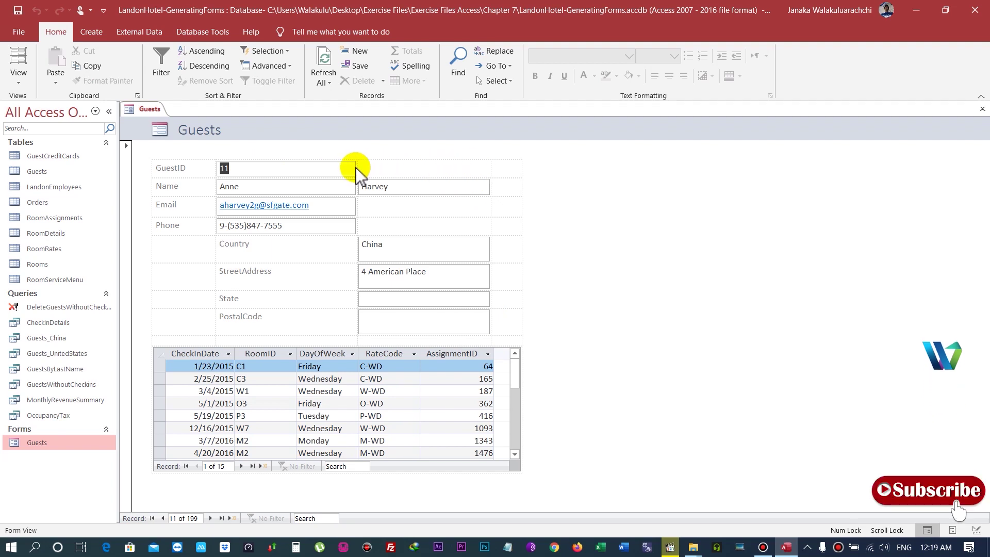
Return the Guests form to Layout View, select all its controls and set their gridlines to None
key("alt+h")
key("w")
key("y")
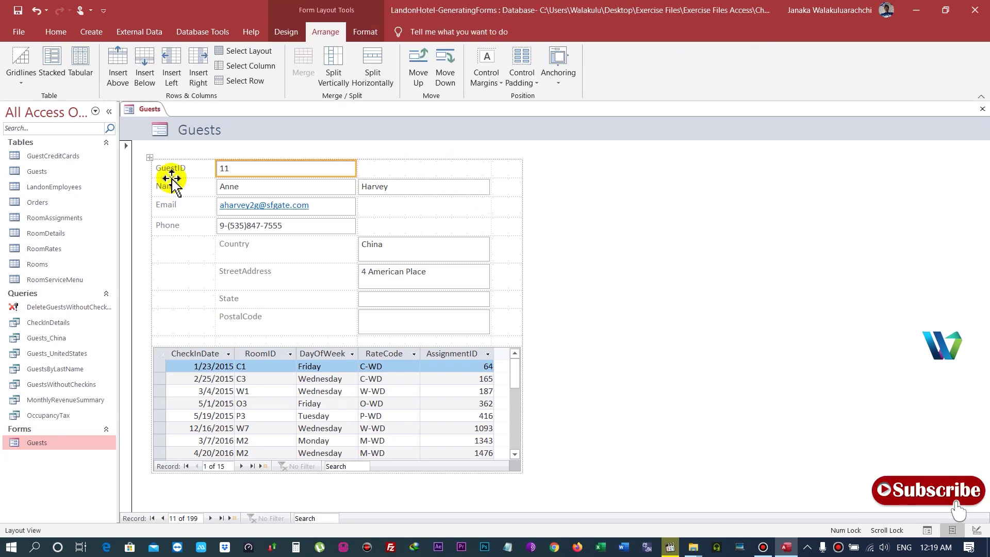
left_click(149, 158)
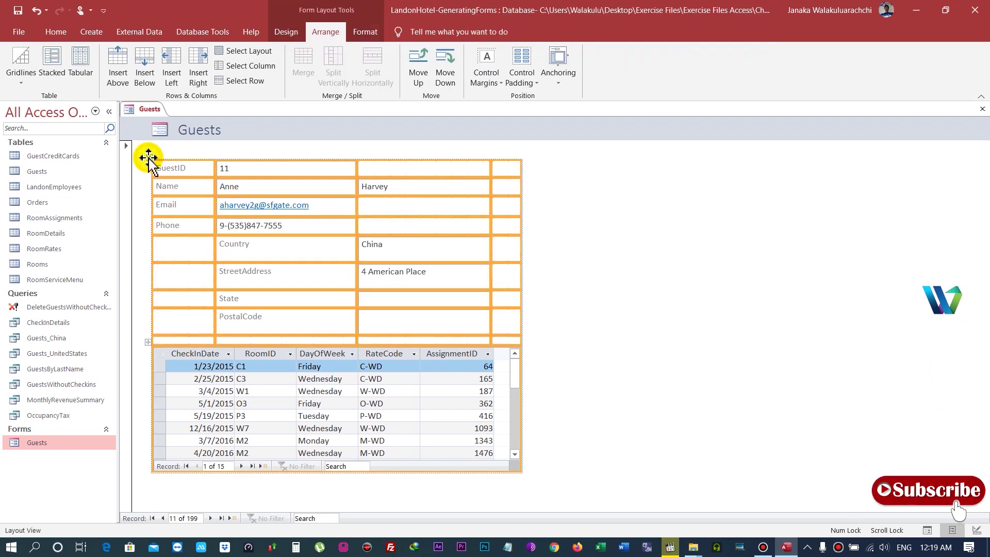
left_click(21, 84)
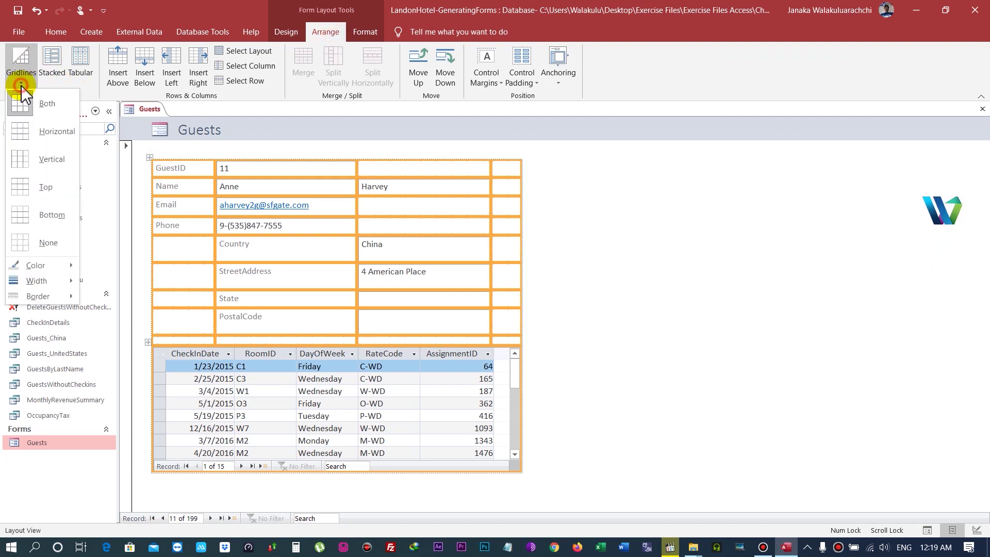
left_click(29, 249)
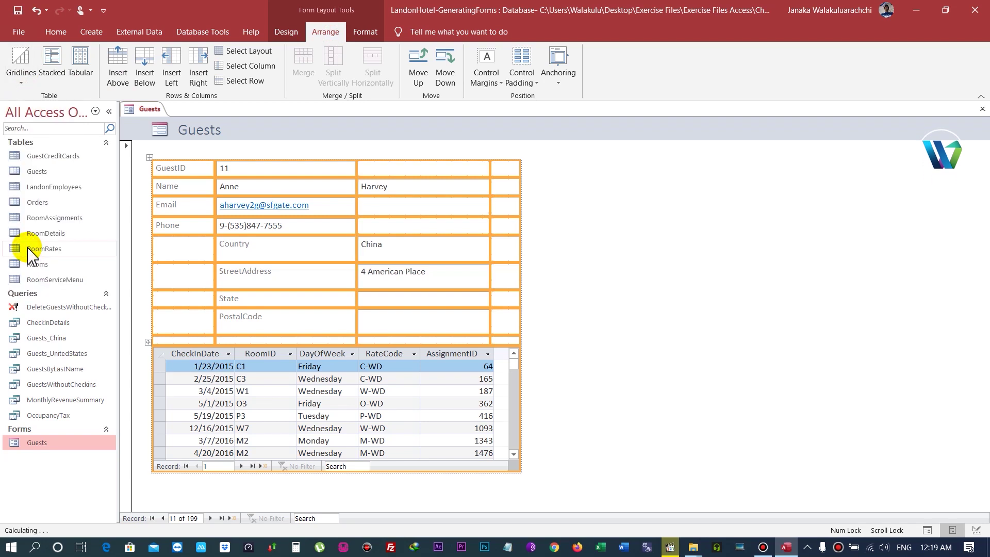
left_click(586, 260)
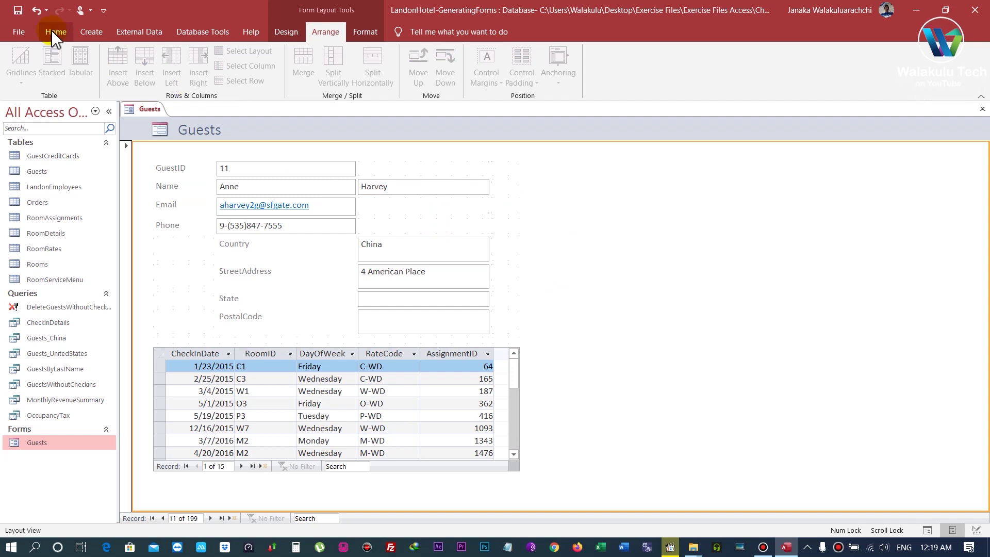
Switch the Guests form to Form View to check its appearance without gridlines
left_click(284, 34)
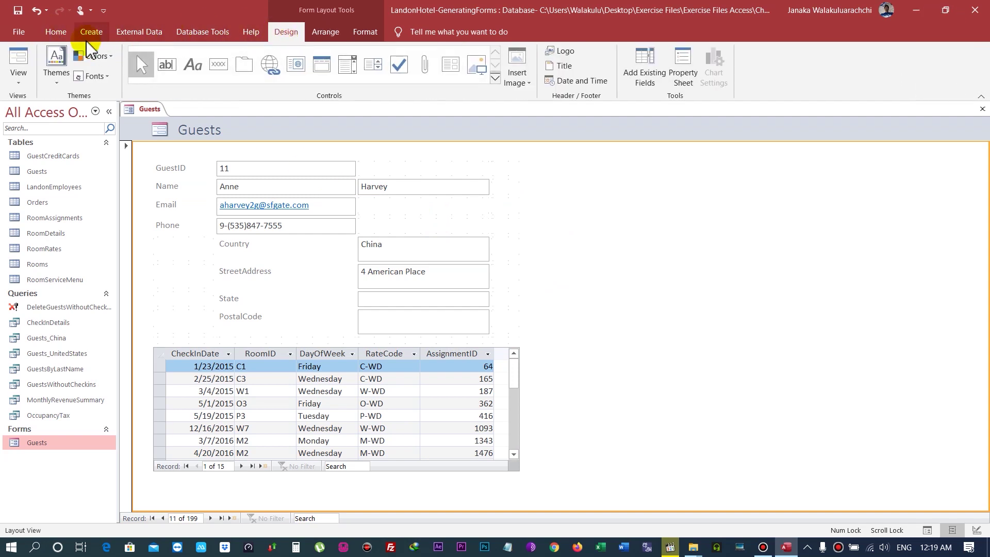
left_click(58, 34)
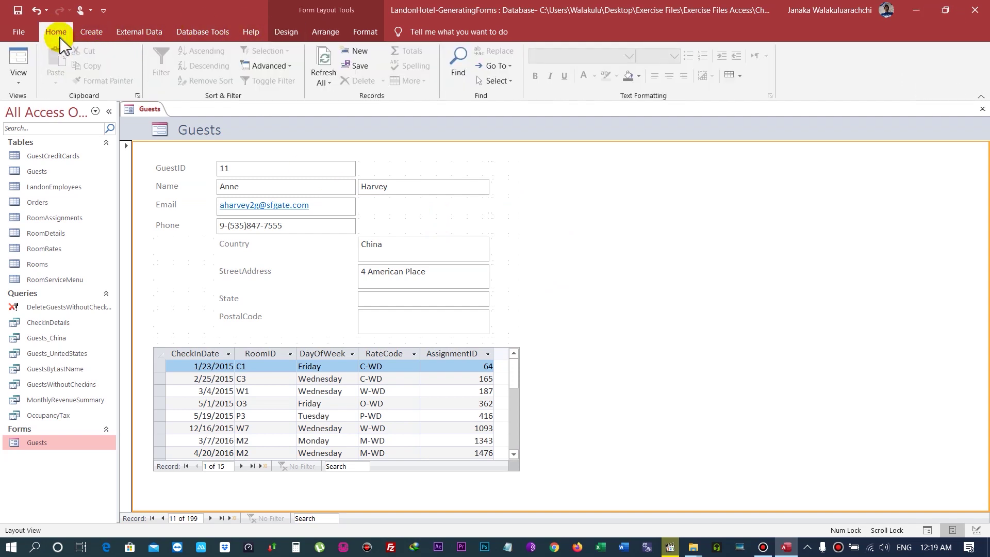
left_click(20, 75)
left_click(25, 101)
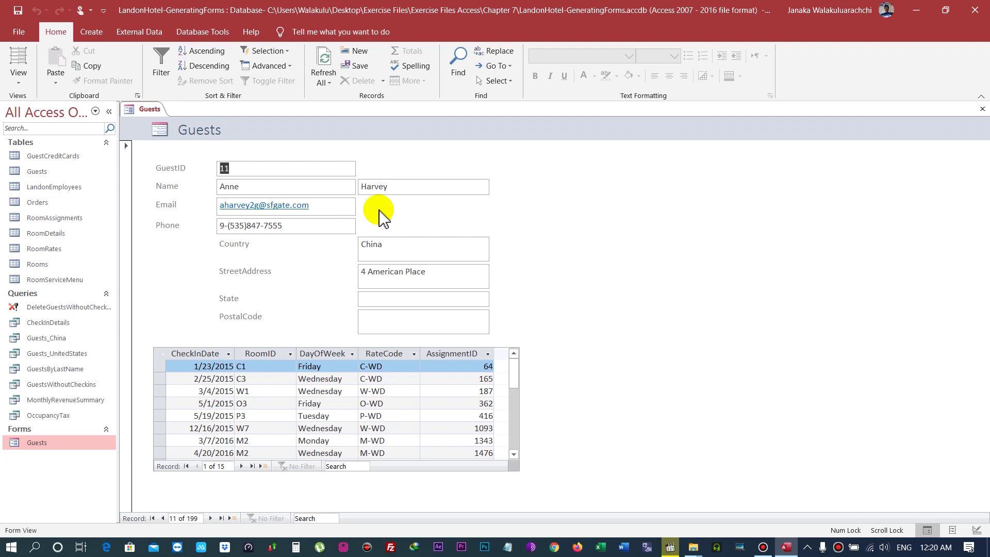
Switch the Guests form back to Layout View and bring up the layout arrangement commands
left_click(19, 77)
left_click(59, 133)
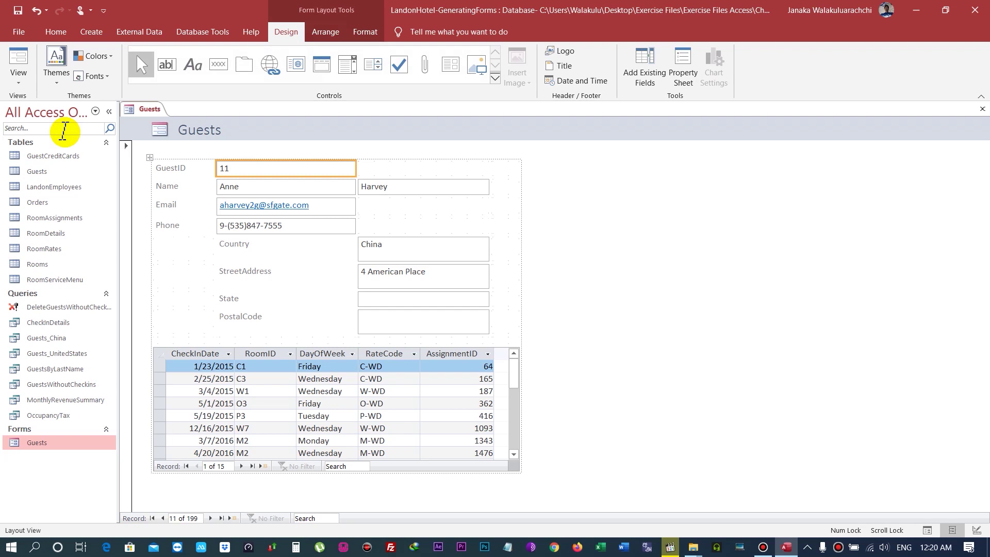
left_click(324, 32)
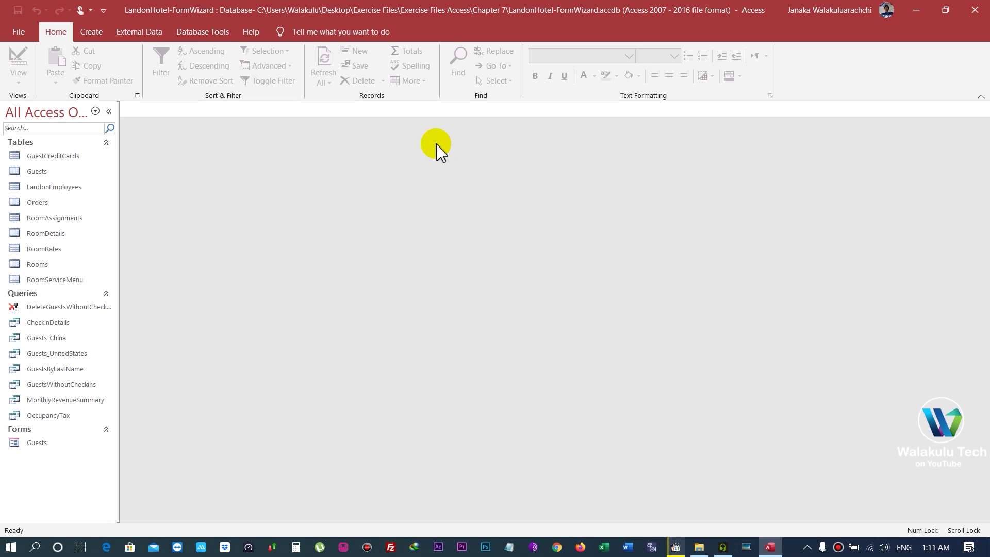
Start the Form Wizard in the LandonHotel-FormWizard database and choose the Guests table as the field source
left_click(85, 33)
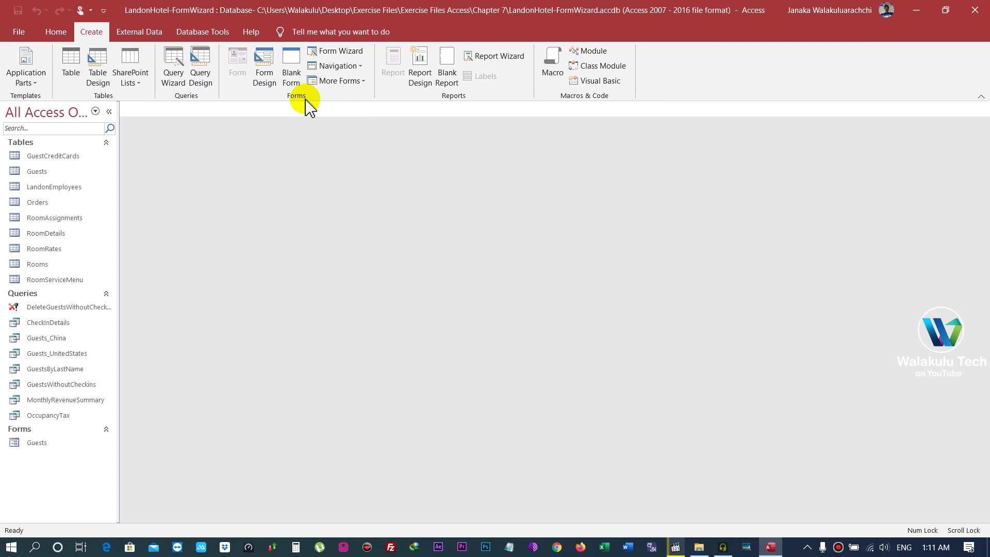
left_click(348, 53)
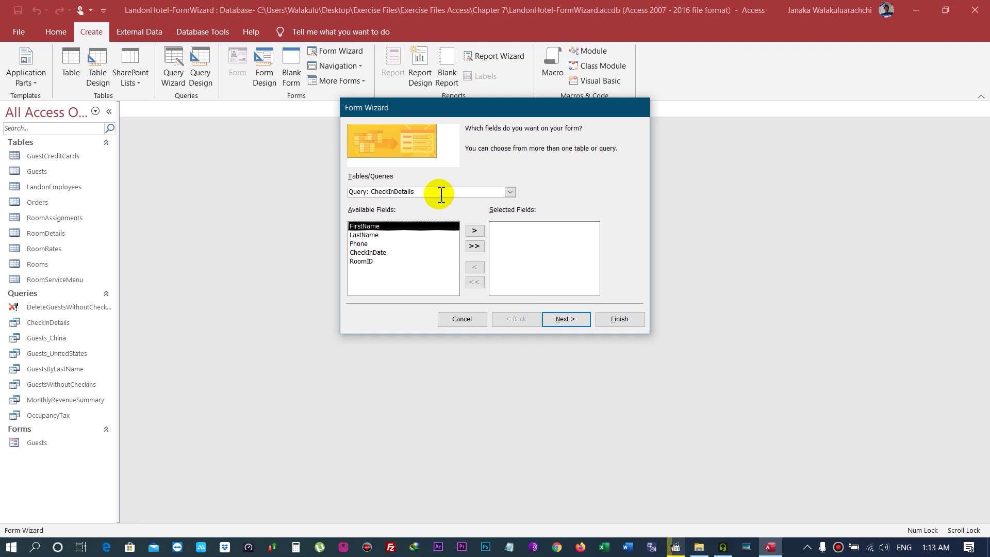
left_click(511, 192)
scroll(508, 204, "up", 3)
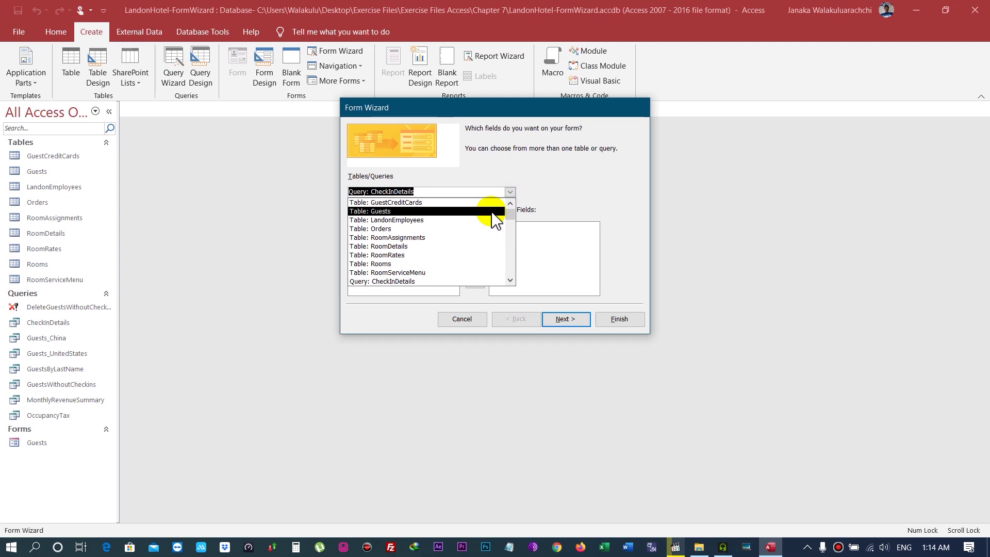
left_click(496, 212)
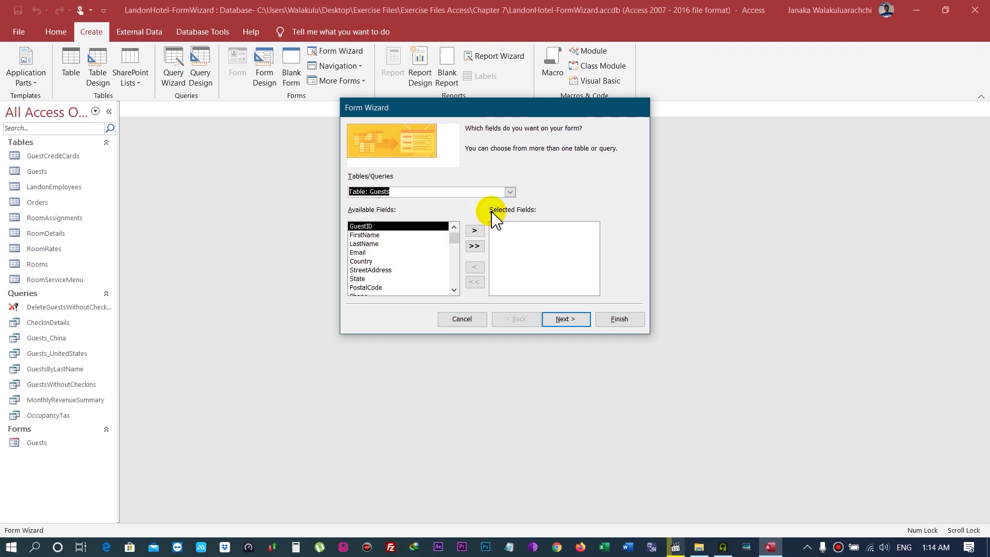
Add the FirstName, LastName, Email and Phone fields of the Guests table to the new form
left_click(373, 235)
left_click(473, 230)
left_click(474, 231)
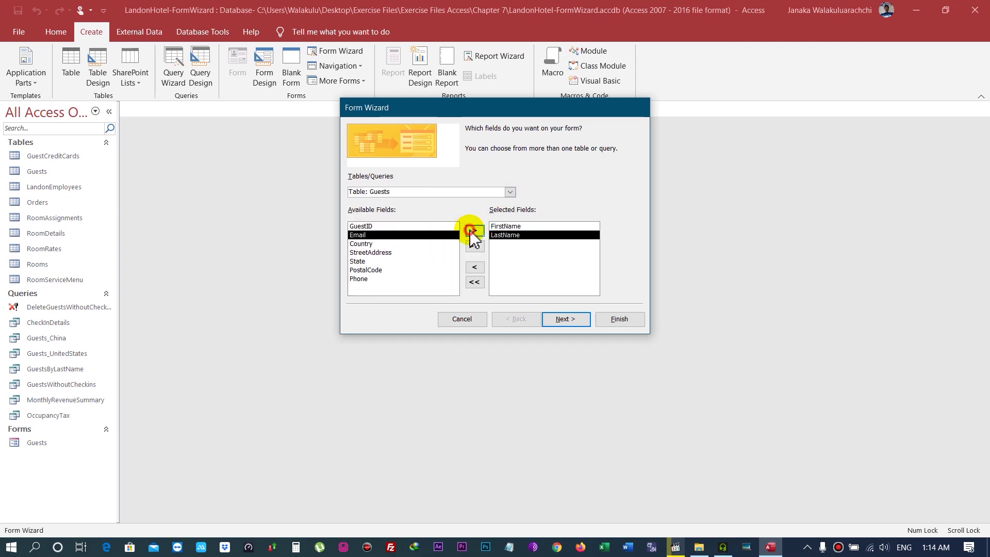
left_click(474, 230)
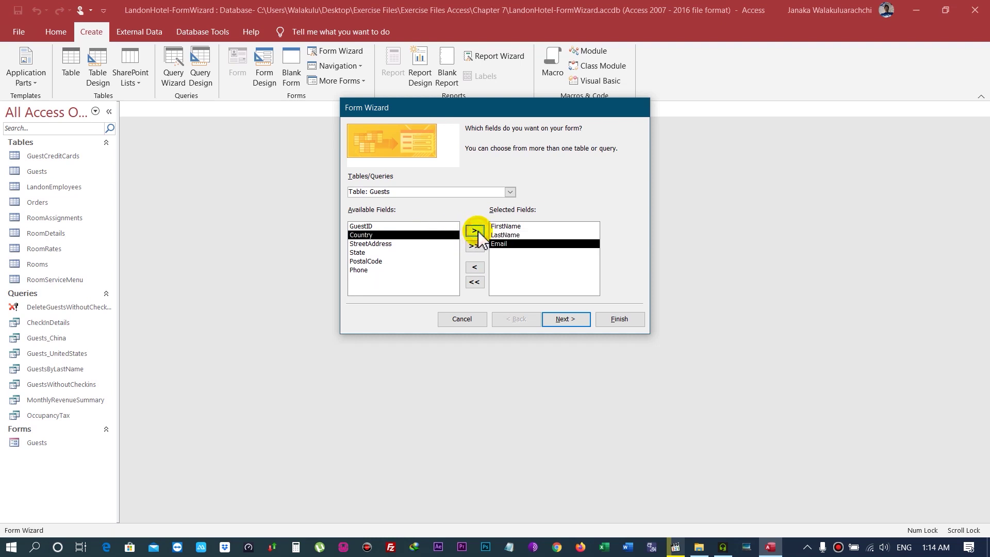
left_click(362, 271)
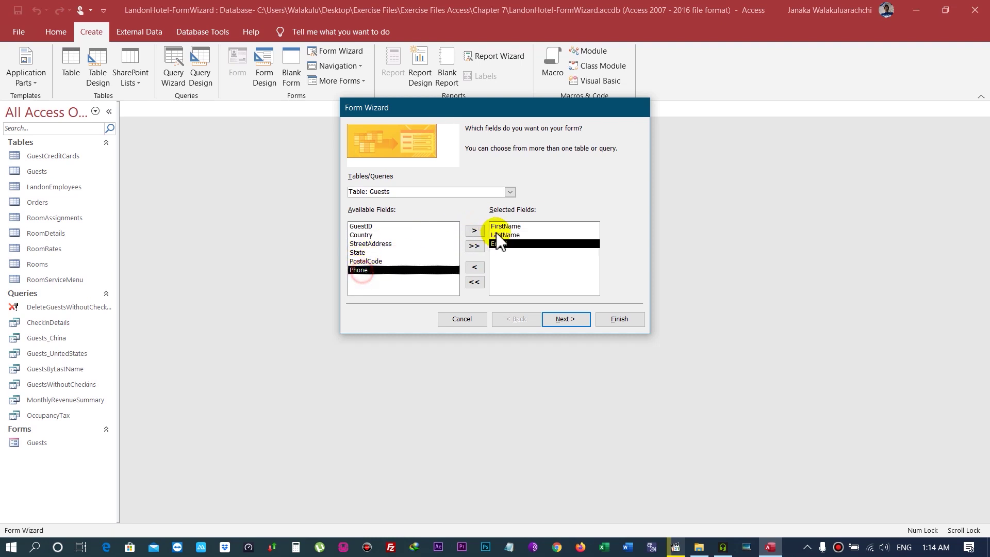
left_click(474, 231)
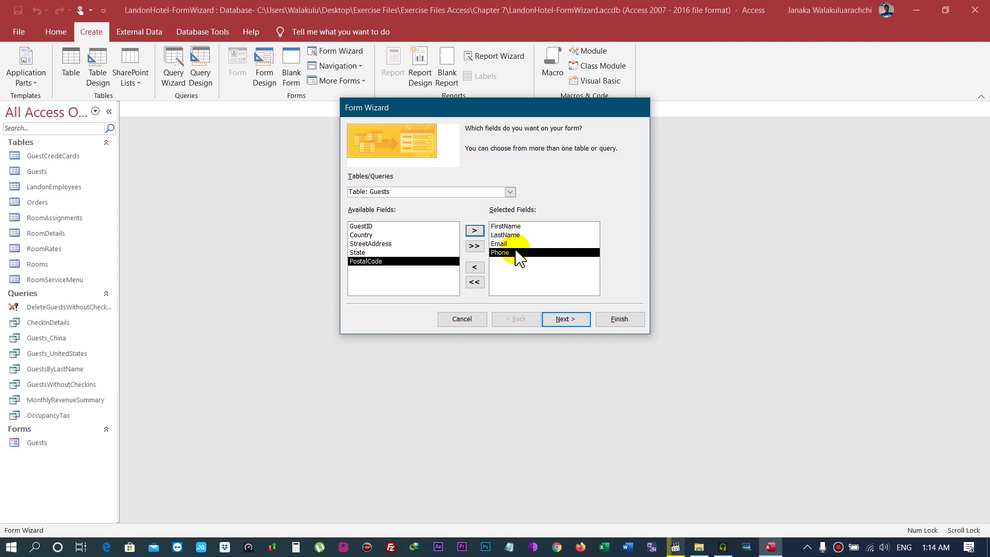
Add the CheckInDate and RoomID fields from the RoomAssignments table and continue to the data view options
left_click(509, 193)
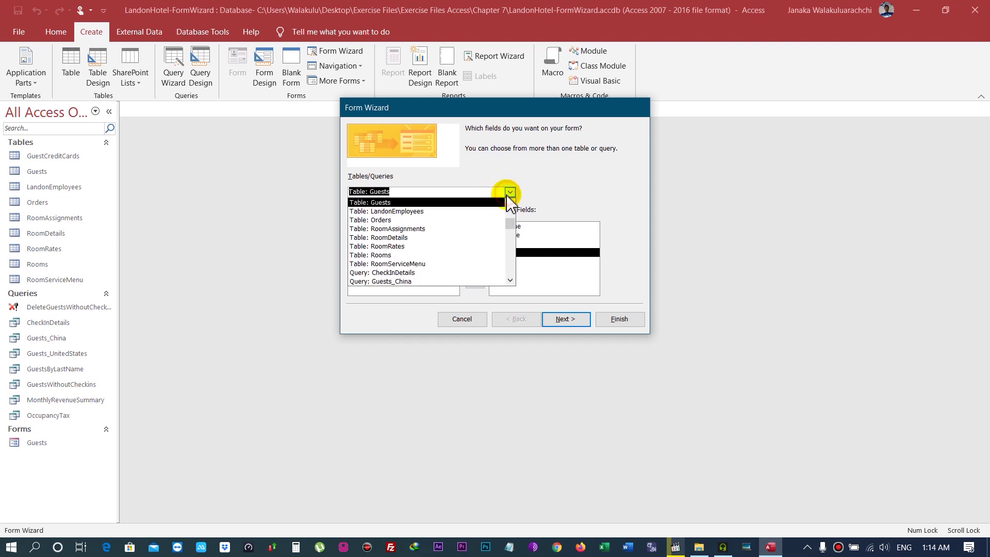
left_click(474, 231)
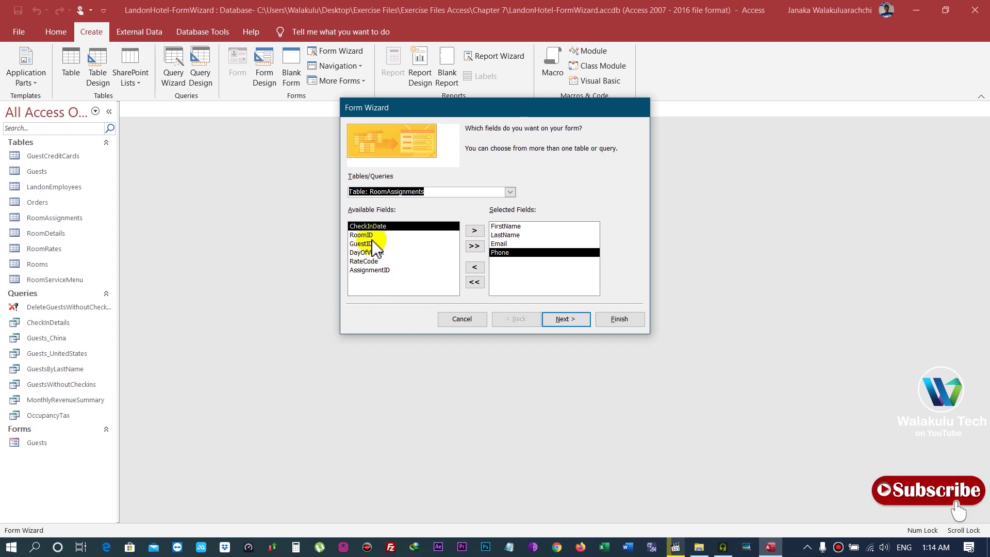
left_click(475, 231)
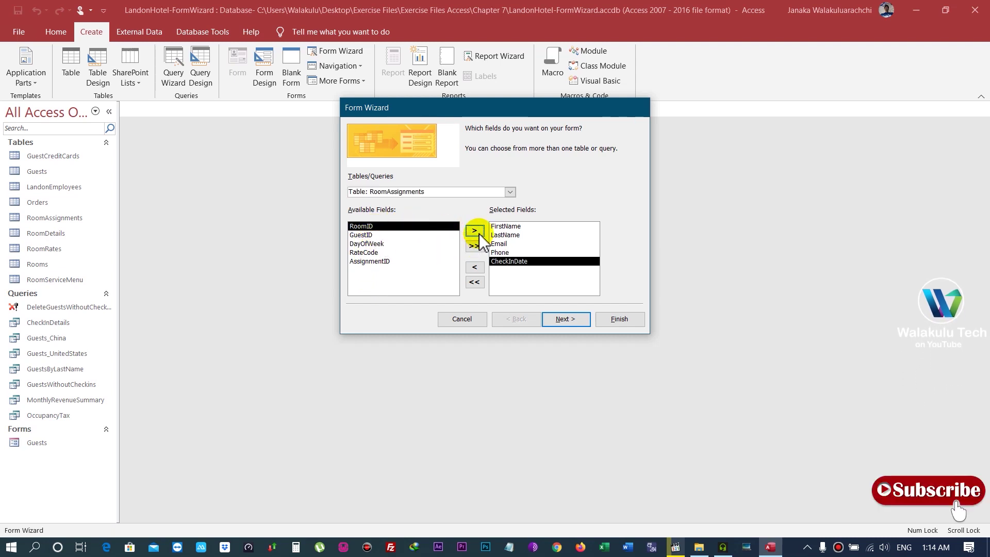
left_click(475, 232)
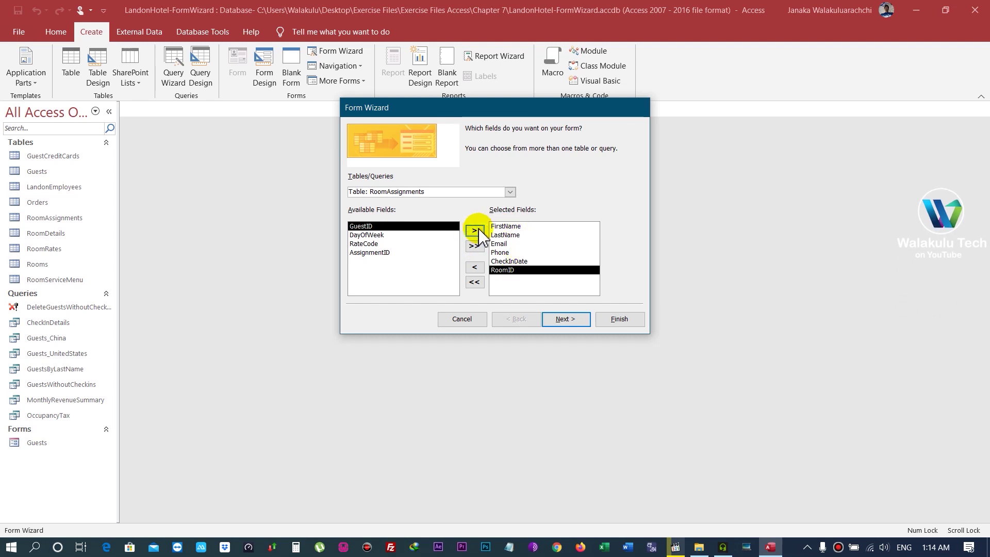
left_click(566, 319)
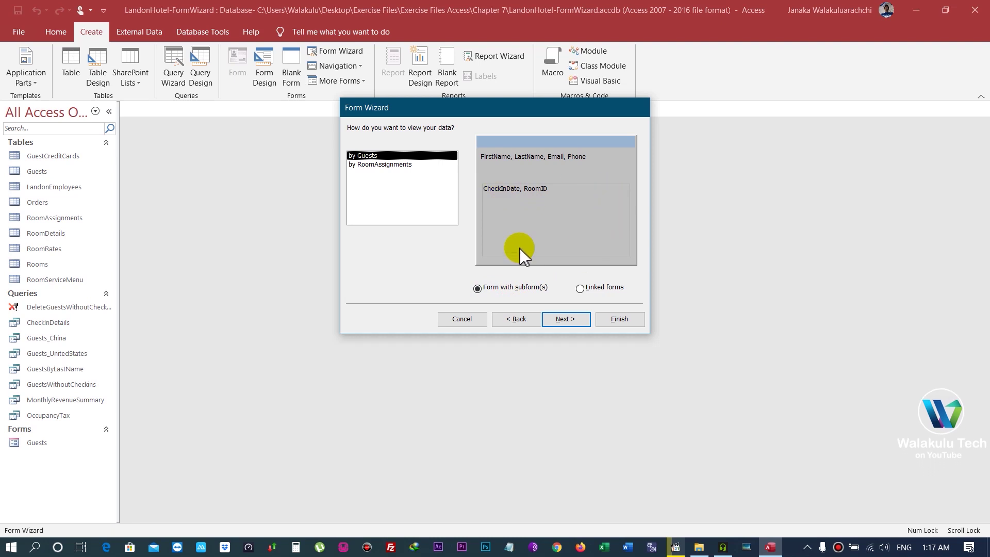
Try the linked forms option and the by RoomAssignments view, and return to viewing the data by Guests
left_click(582, 289)
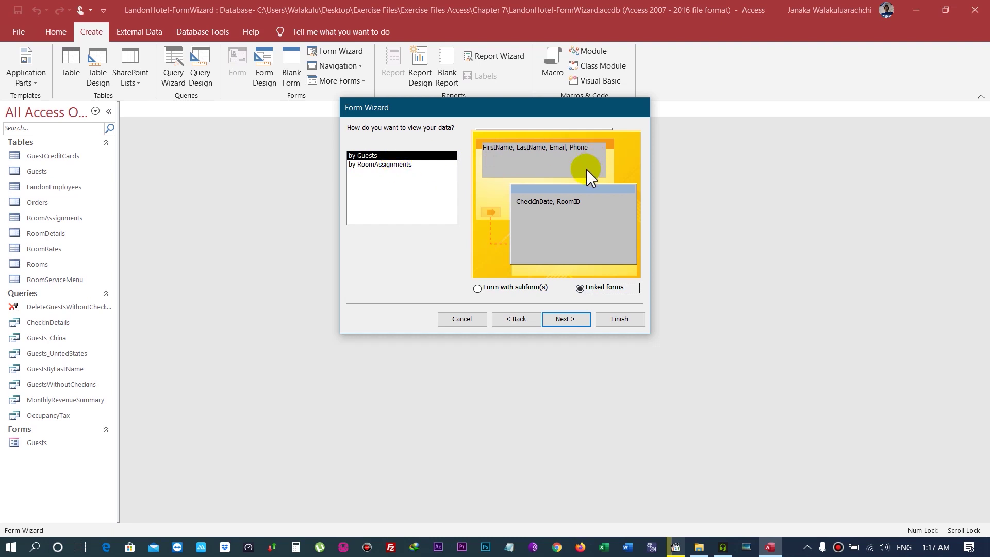
left_click(505, 291)
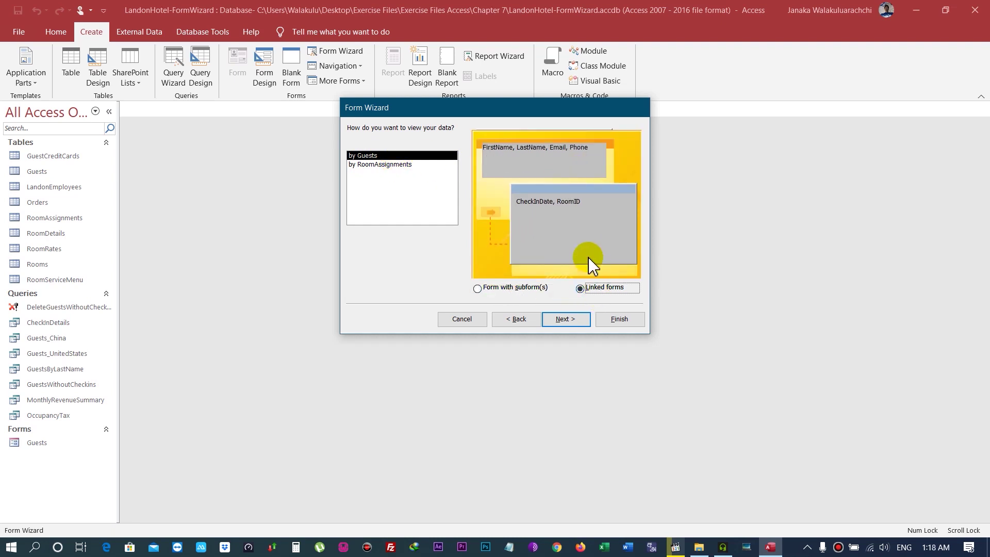
left_click(372, 165)
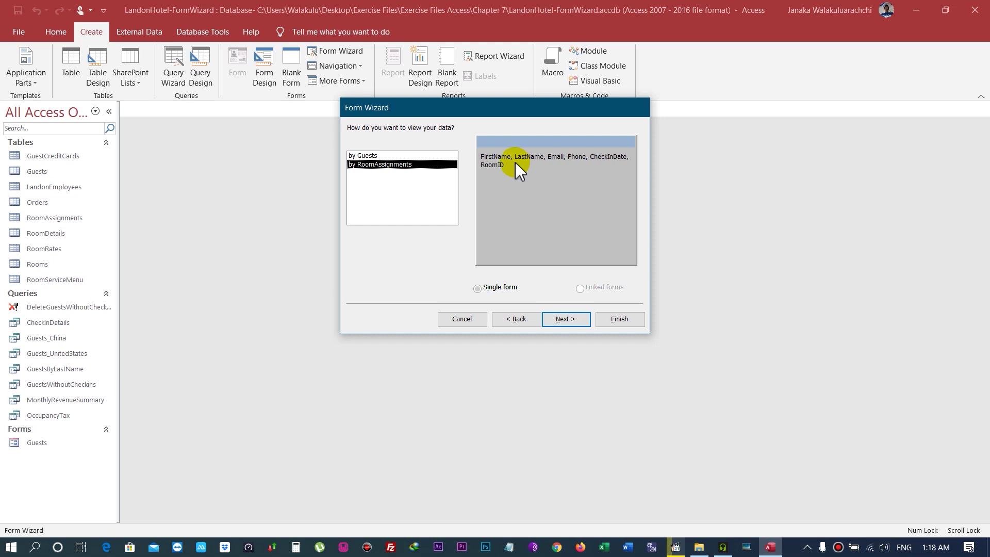
left_click(377, 156)
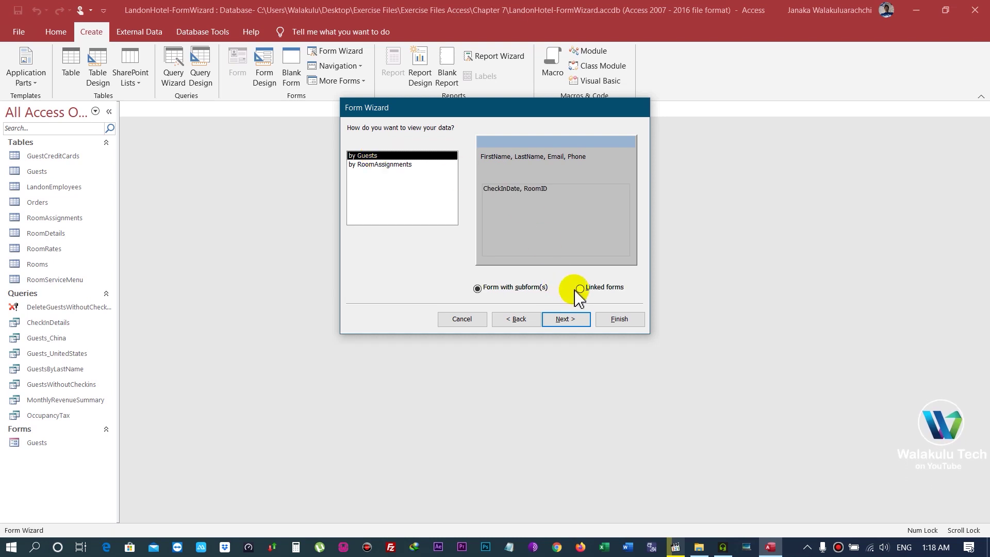
Create linked forms titled CheckIn_Guests and CheckIn_RoomAssignments, viewed by Guests, and open the main form to view information
left_click(581, 289)
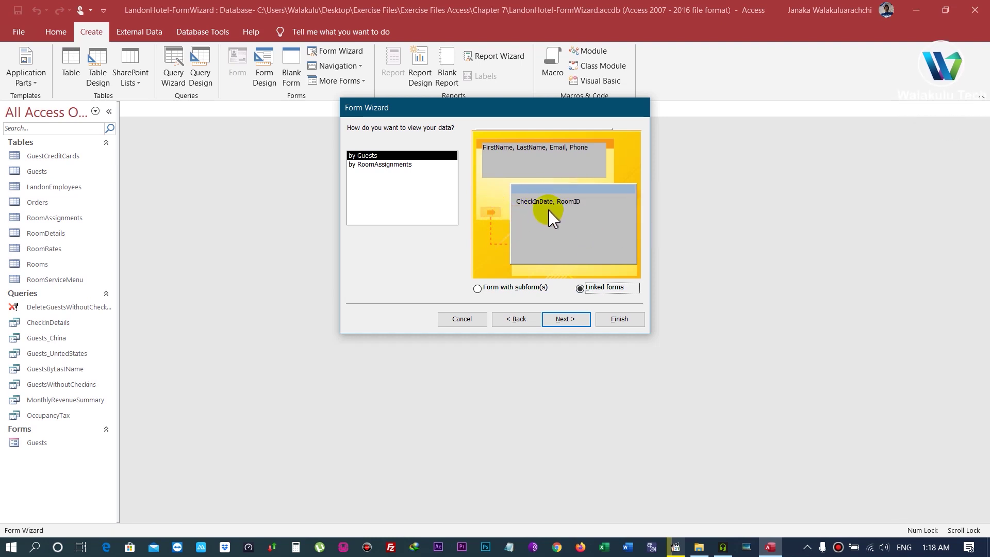
left_click(568, 319)
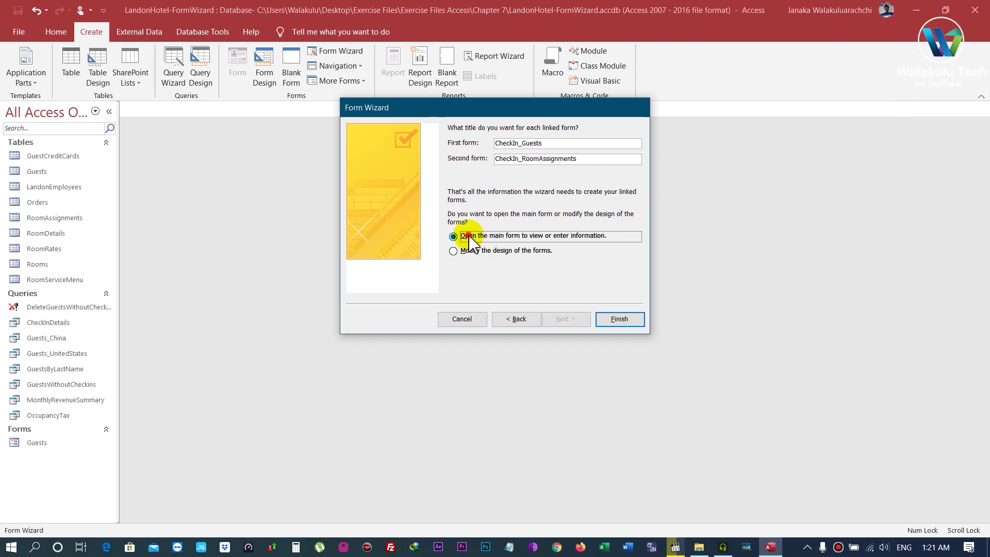
left_click(608, 320)
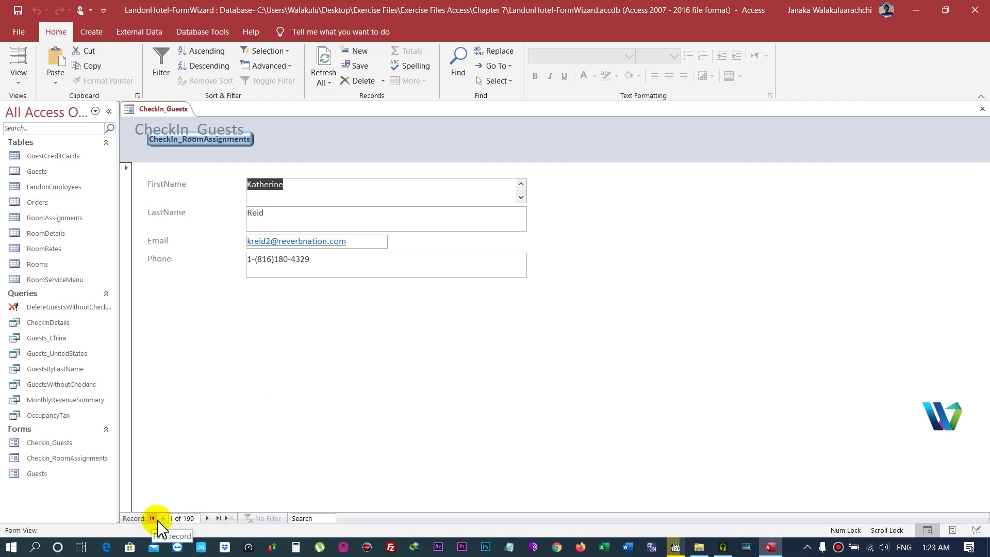
Browse forward through the guest records in the CheckIn_Guests form up to the fifth record
left_click(207, 518)
left_click(207, 518)
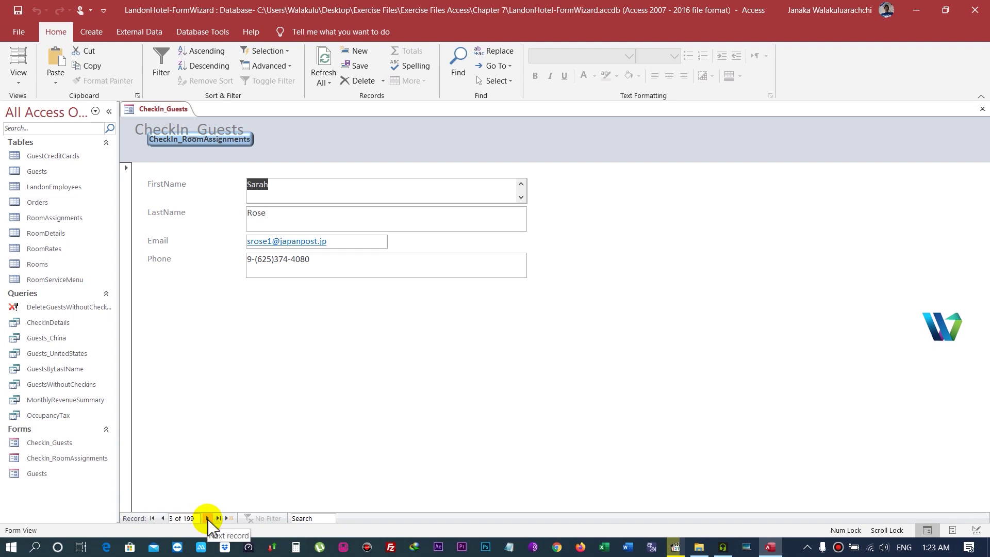
left_click(207, 518)
left_click(207, 518)
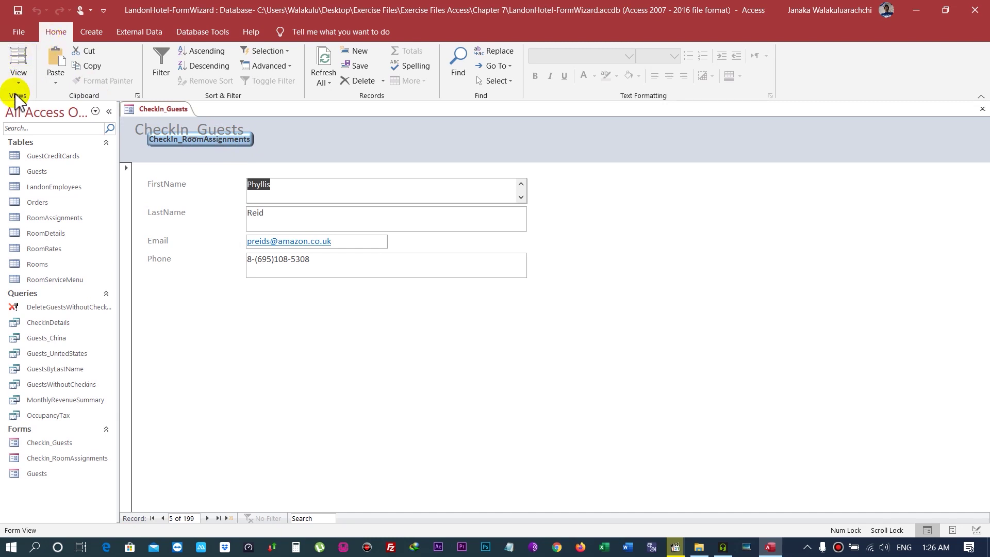
Open the CheckIn_Guests form in Layout view and move its header title off the CheckIn_RoomAssignments button into the empty header area beside it
left_click(20, 57)
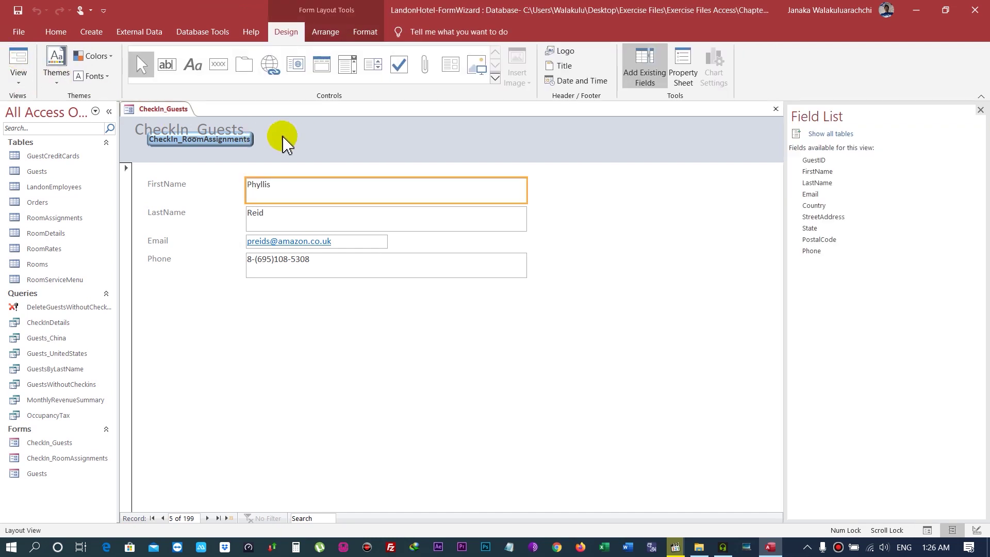
left_click(179, 138)
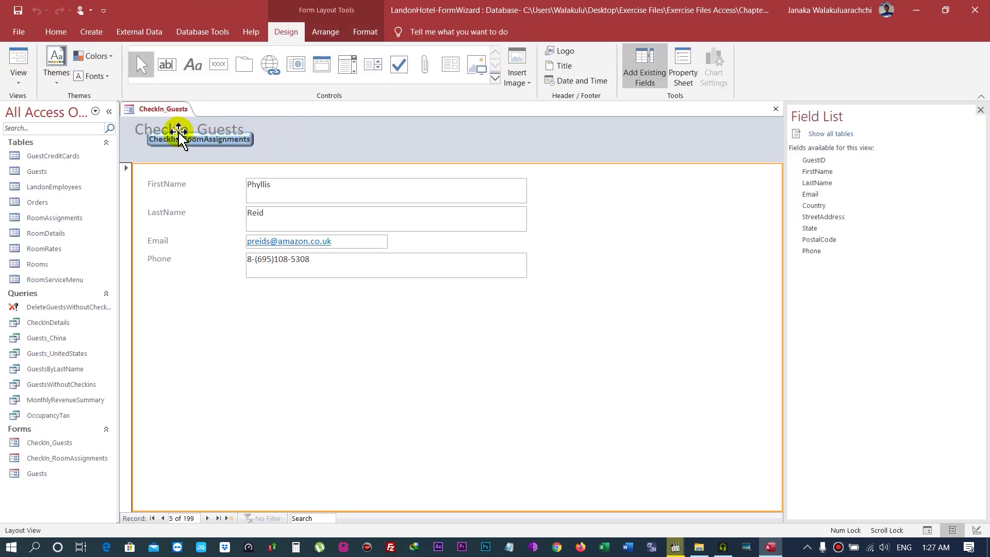
left_click(179, 139)
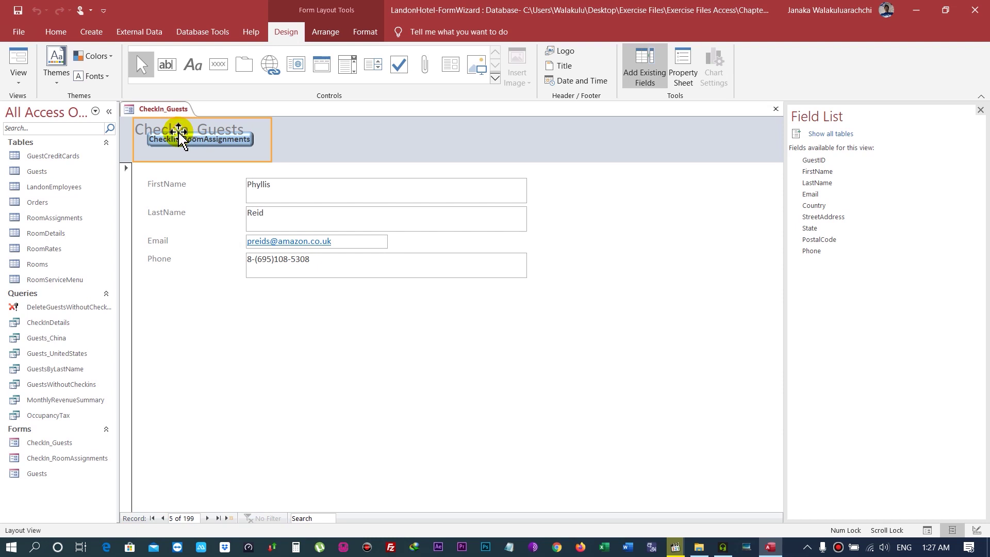
left_click_drag(179, 138, 179, 138)
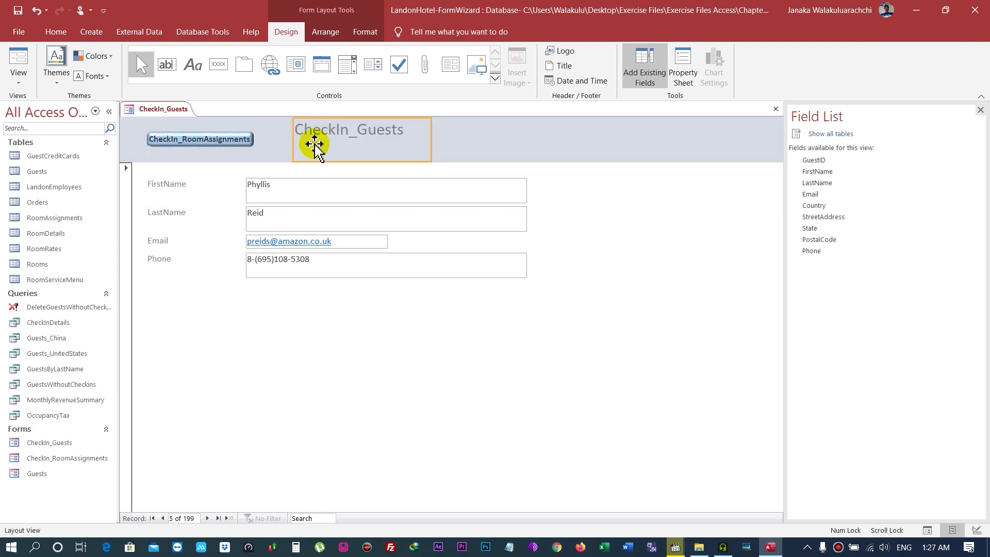
Move the CheckIn_RoomAssignments button to the far side of the header title, clear of the title text
left_click(201, 138)
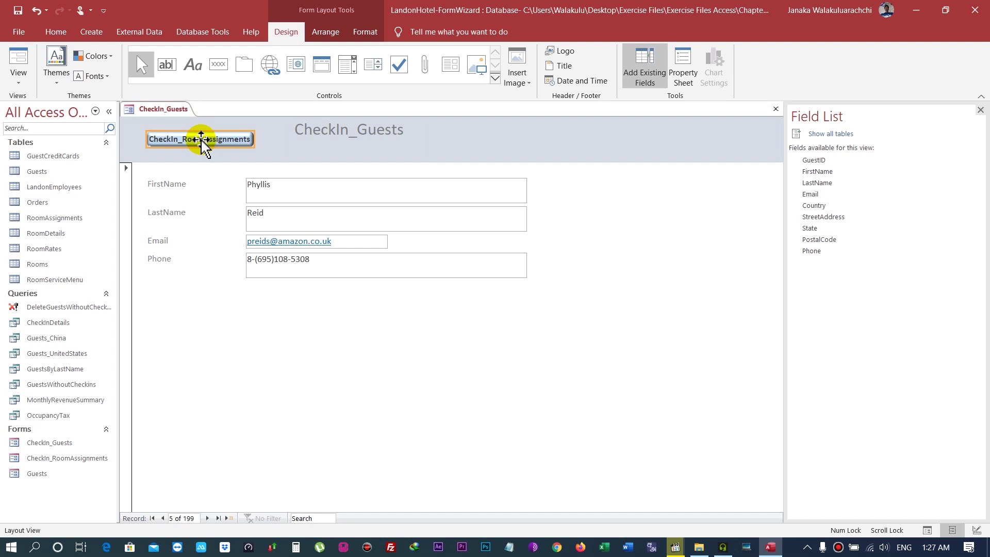
left_click_drag(201, 139, 484, 139)
key("ctrl+Left")
key("ctrl+Left")
key("ctrl+Left")
key("ctrl+Left")
key("ctrl+Left")
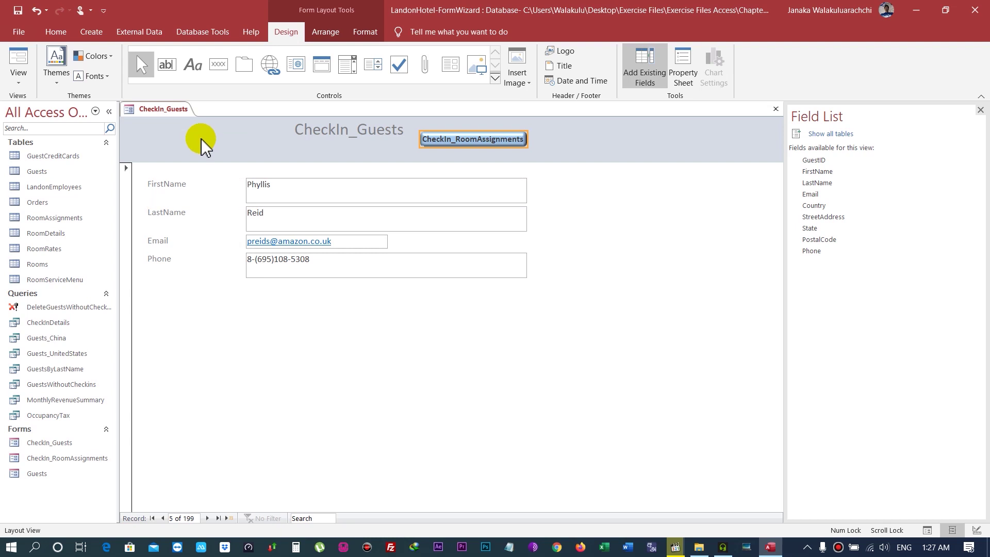
Move the CheckIn_Guests title back to the start of the form header, above the field labels
left_click(349, 136)
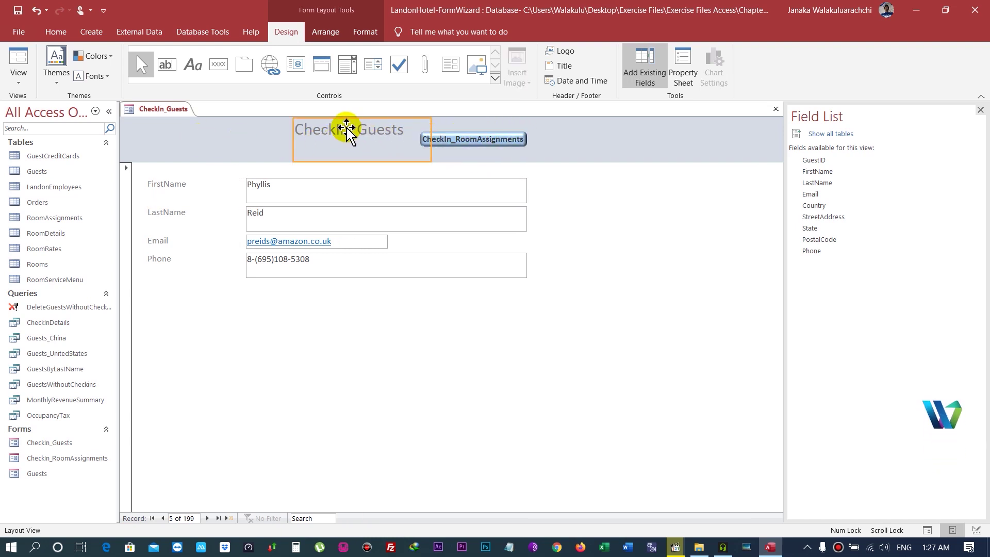
left_click_drag(348, 135, 351, 137)
key("Left")
key("Left")
key("Left")
key("Left")
key("Left")
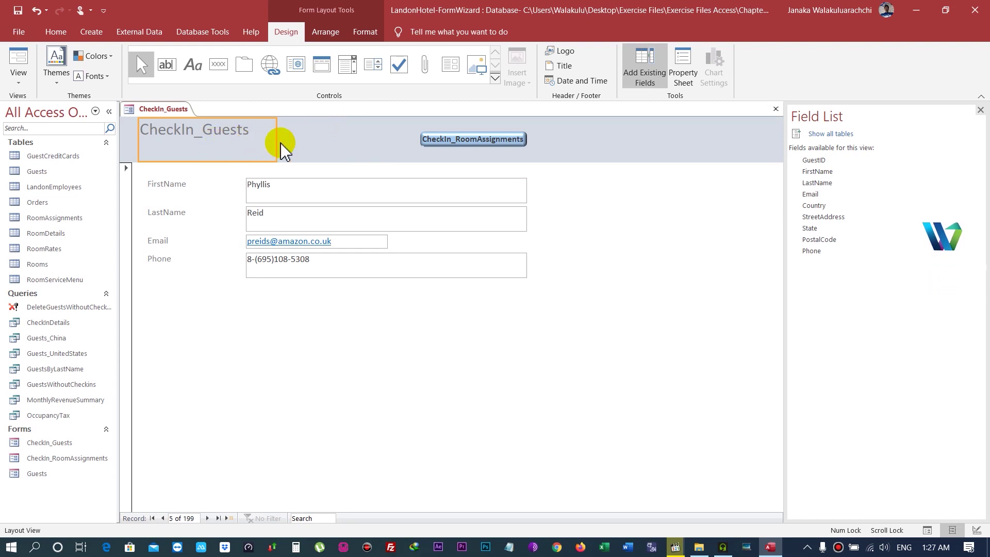
Return to Form view, check the fifth guest's linked room assignments, and close the CheckIn_RoomAssignments form
left_click(20, 63)
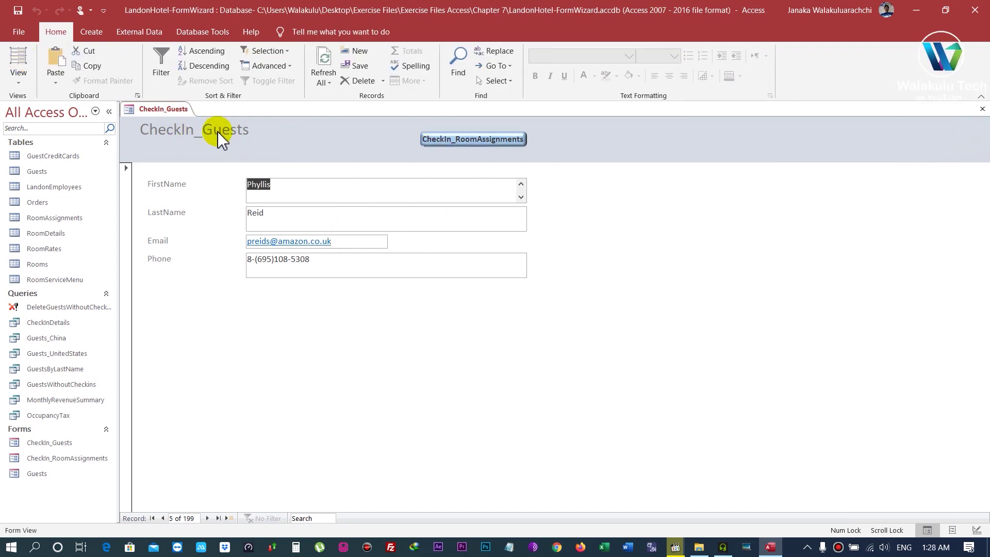
left_click(477, 140)
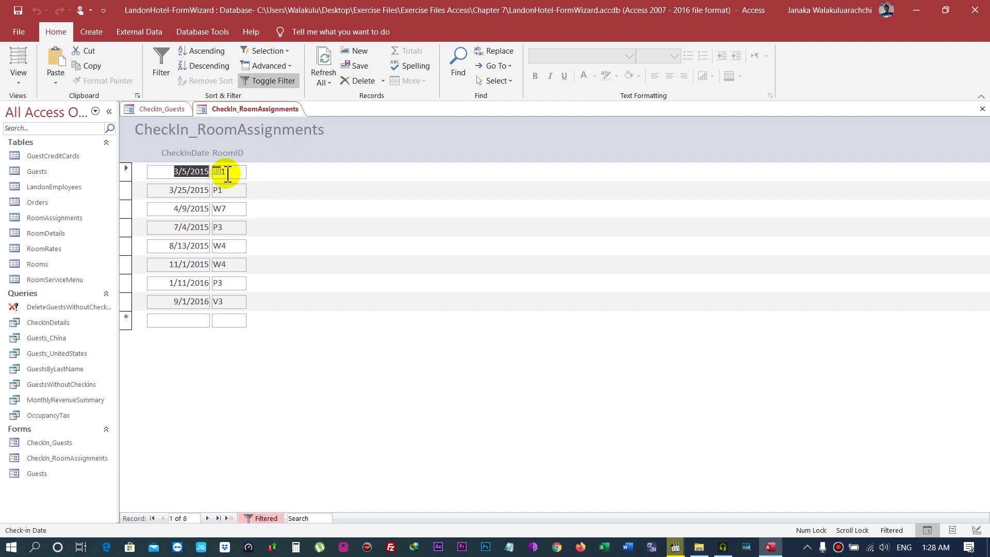
middle_click(283, 107)
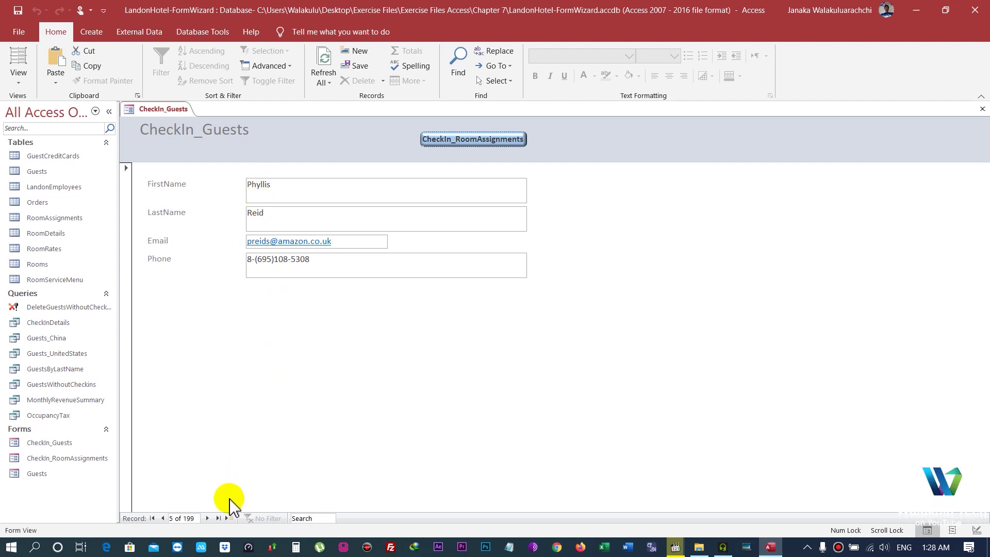
Browse forward to the tenth guest record and open that guest's linked room assignments
double_click(207, 518)
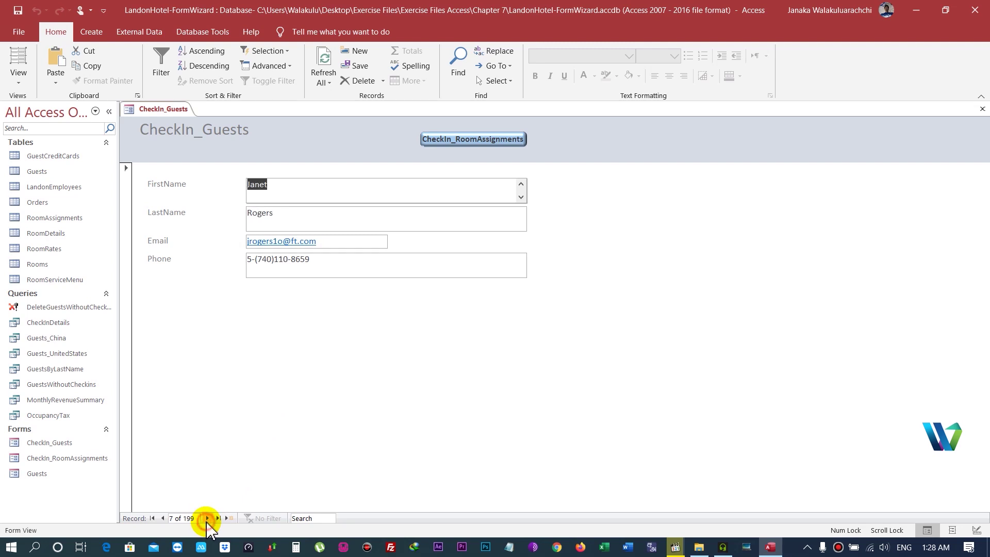
double_click(207, 519)
left_click(207, 518)
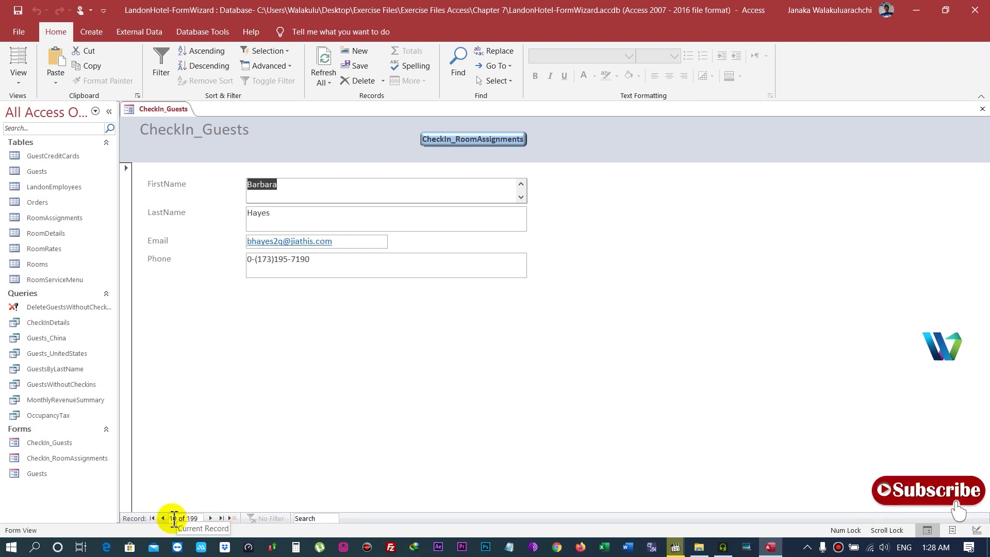
left_click(477, 144)
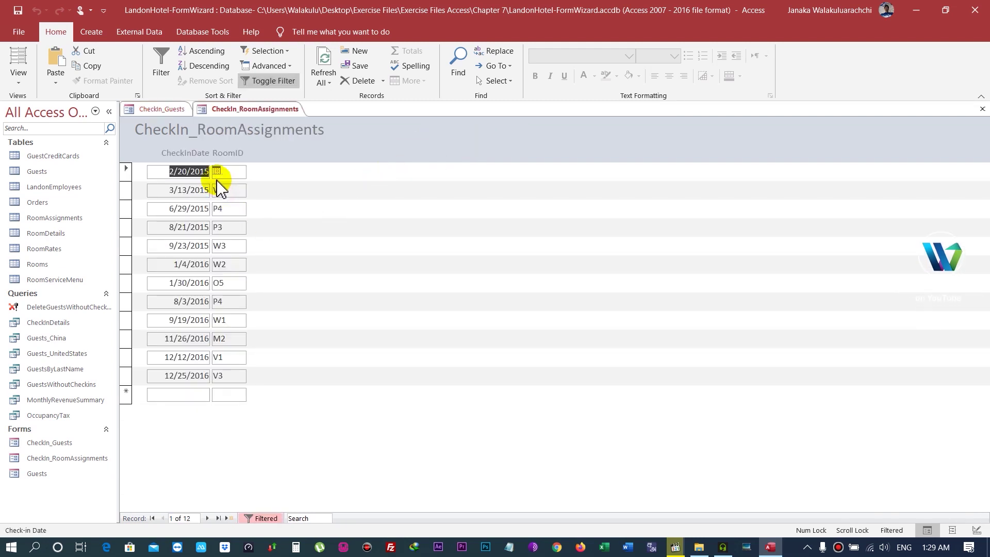